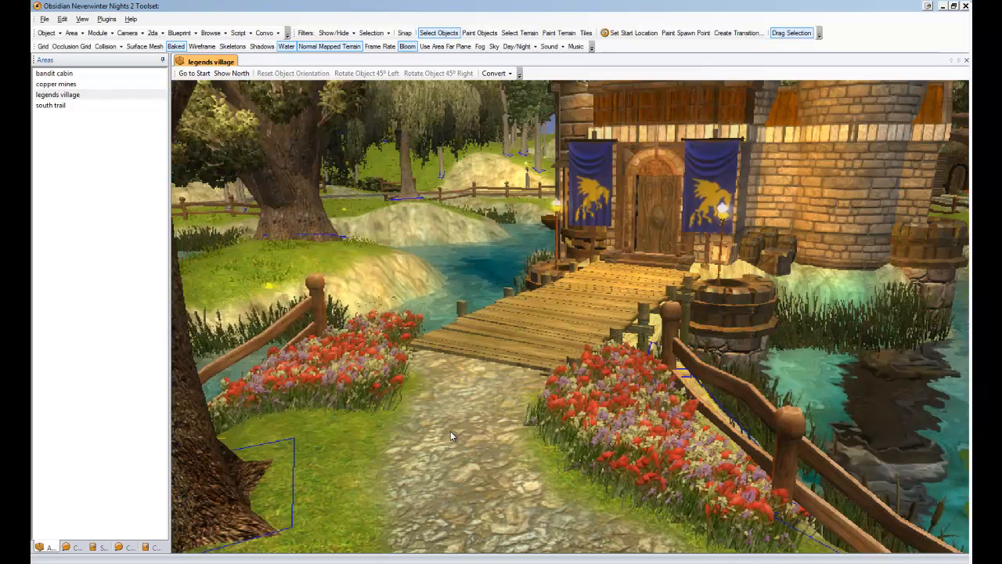
Open the Legends Quest Plugin and start creating a new quest.
left_click(107, 19)
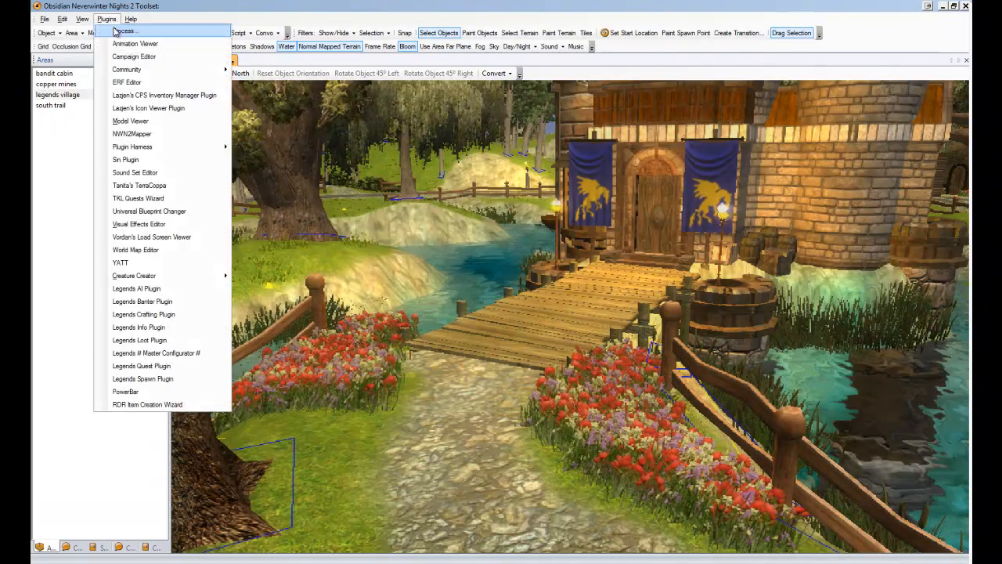
left_click(131, 366)
left_click(280, 174)
mouse_move(297, 202)
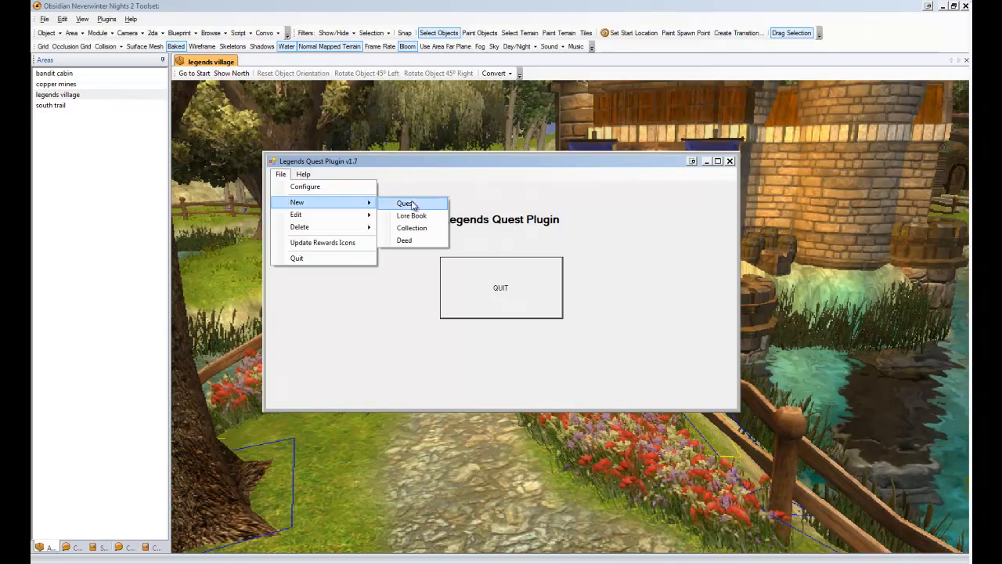
left_click(408, 206)
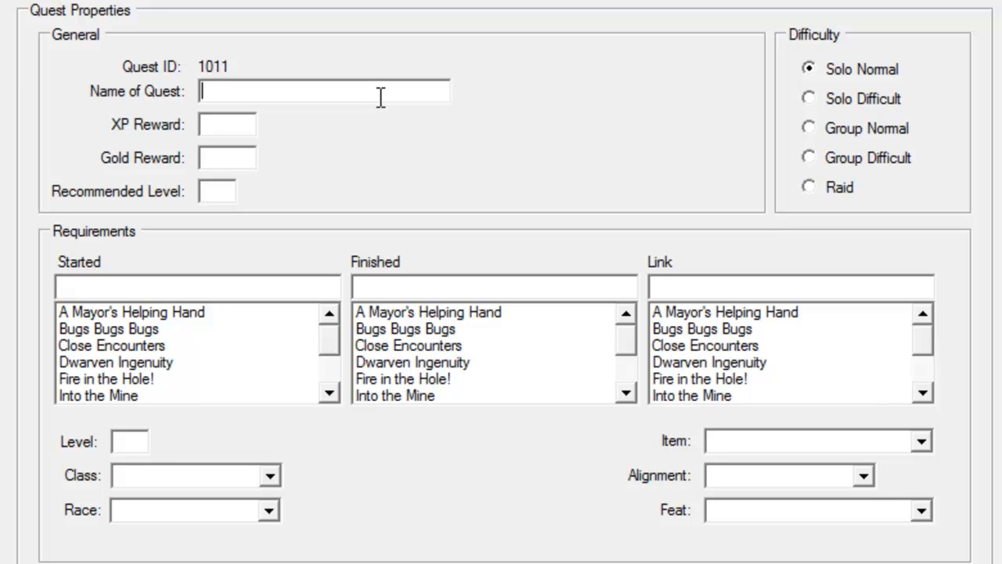
Name the quest Cold Front and set its XP reward to 25.
type("Cold Front")
key("Tab")
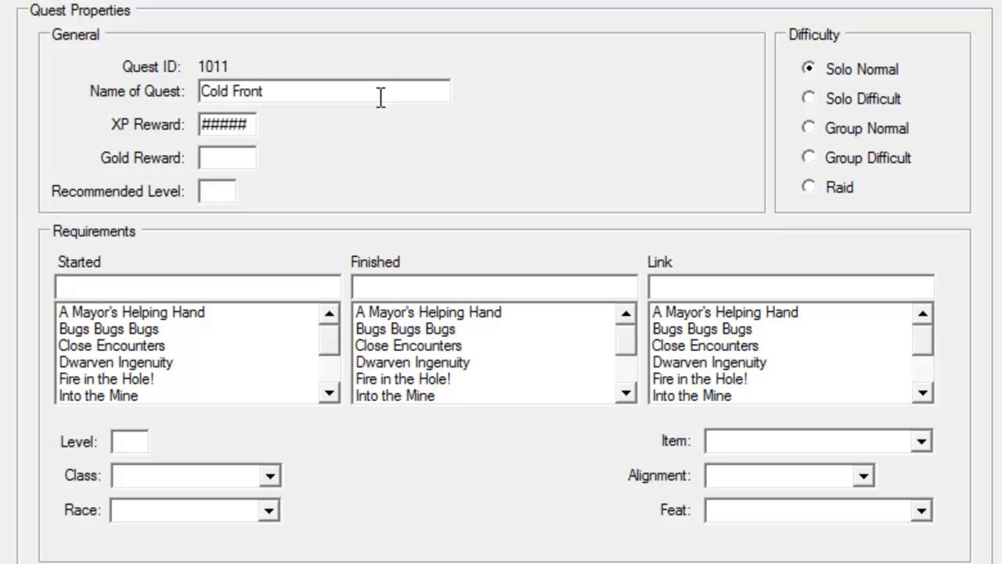
type("25")
key("Tab")
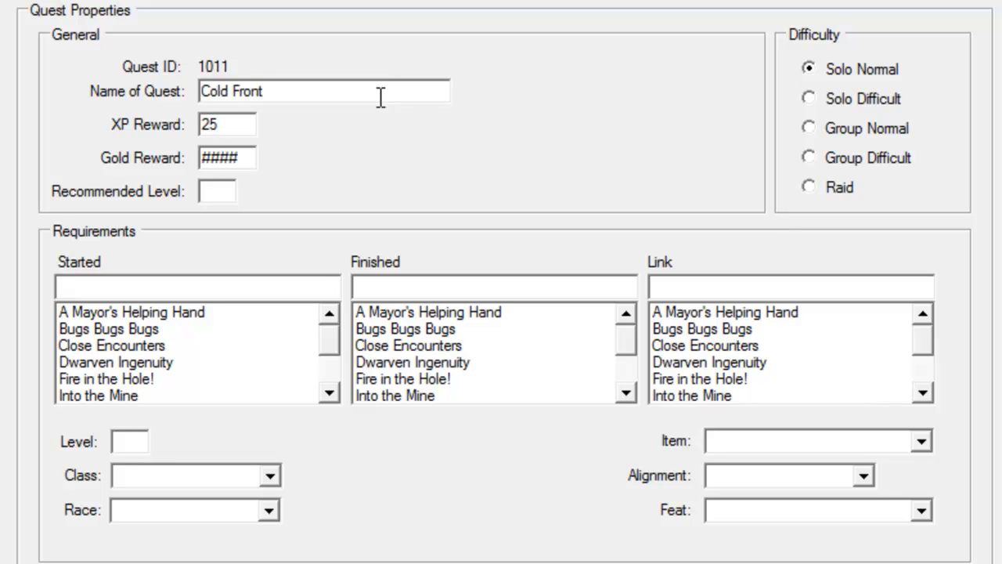
Set the gold reward to 100 and the recommended level to 4.
key("Tab")
key("shift+Tab")
type("10")
key("Tab")
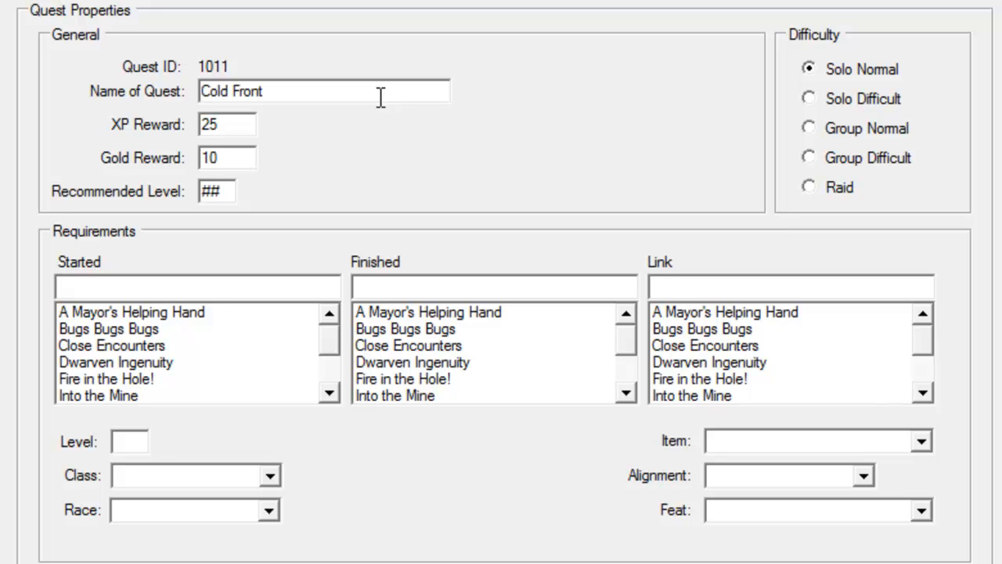
key("shift+Tab")
type("0")
key("Tab")
type("4")
key("Tab")
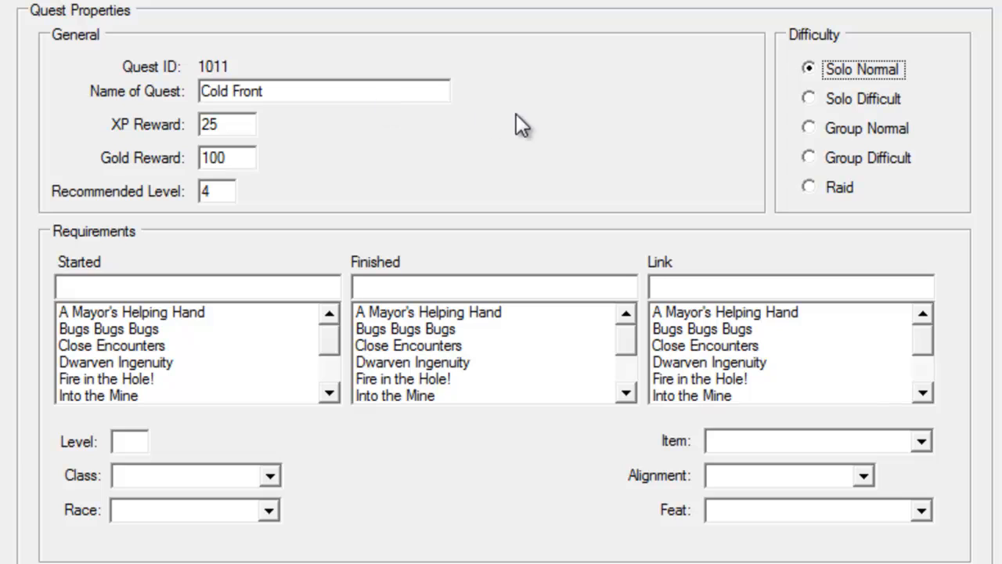
Choose Torio Claven as the quest's initiator NPC.
left_click(843, 98)
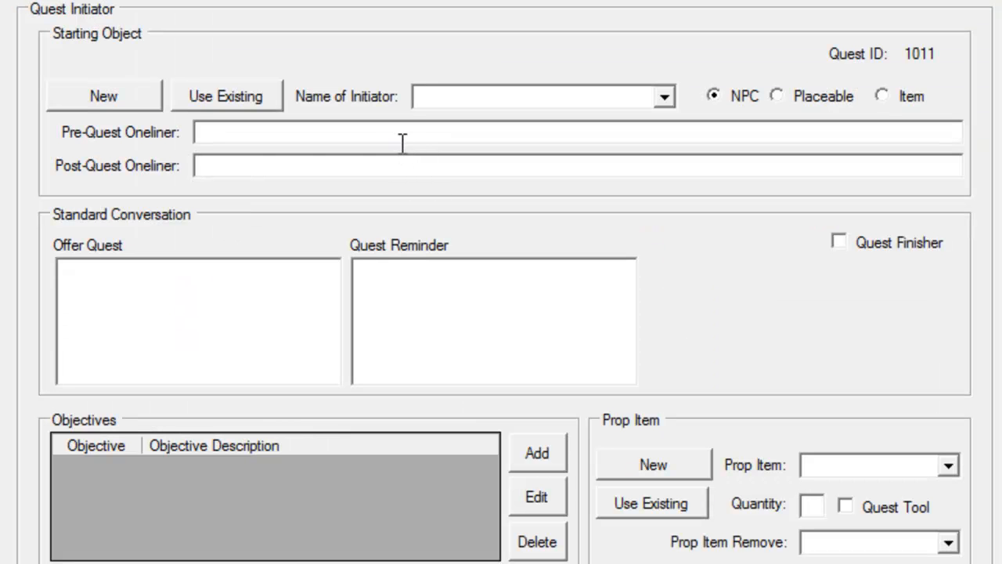
left_click(663, 99)
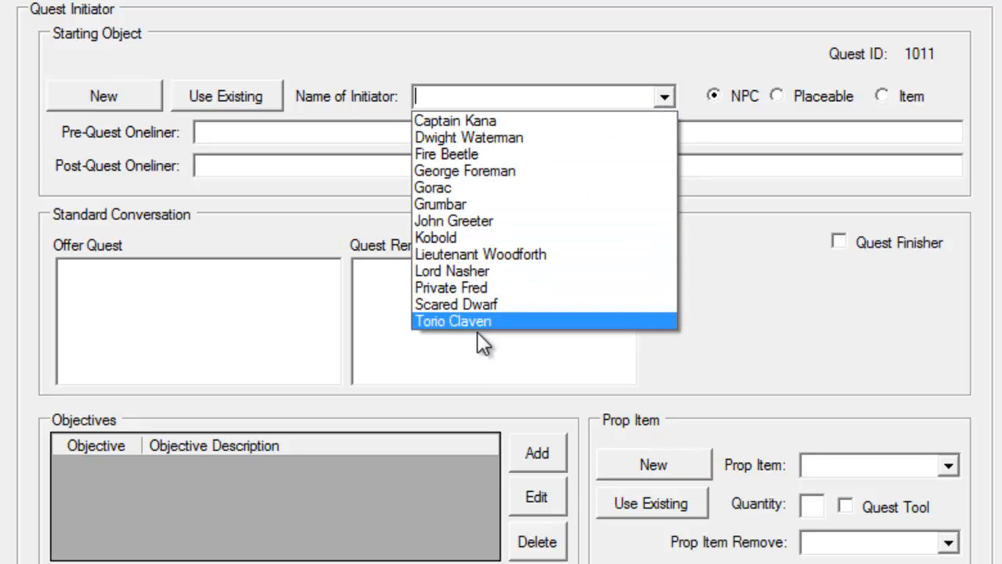
left_click(455, 321)
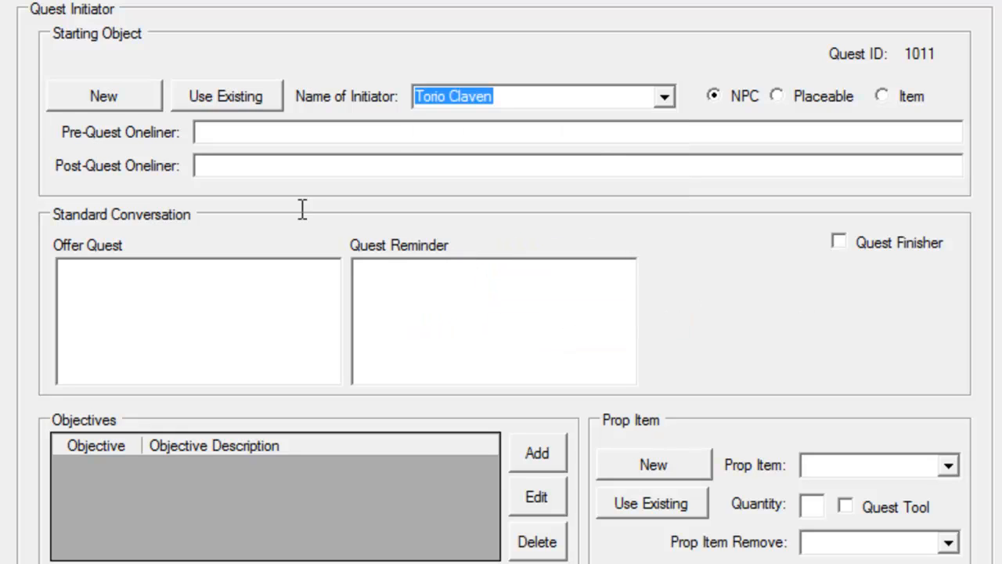
Enter the post-quest oneliner "Thanks again for helping me obtain those essences.".
left_click(214, 165)
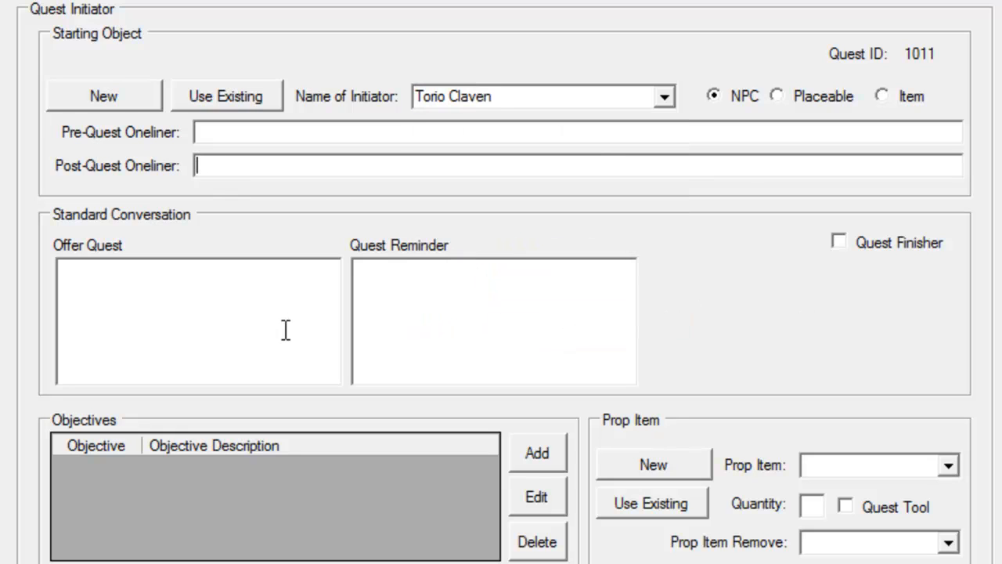
type("Thanks ag")
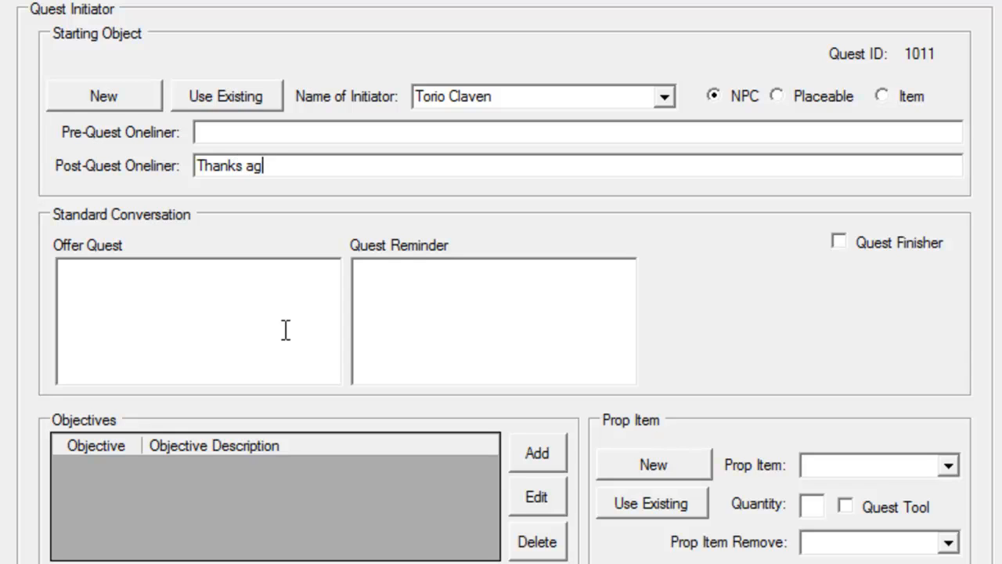
type("ain for helping ")
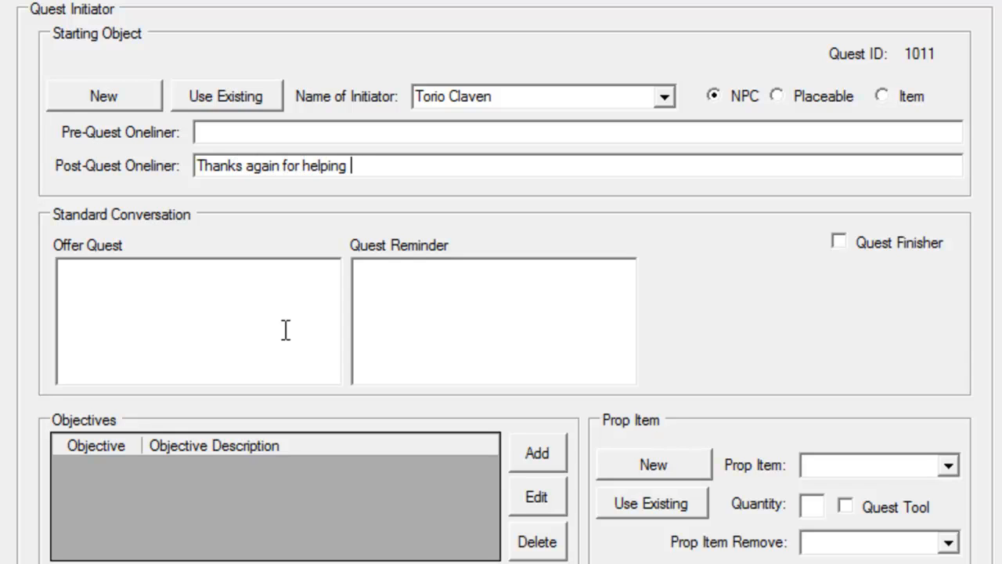
type("me obtain thos")
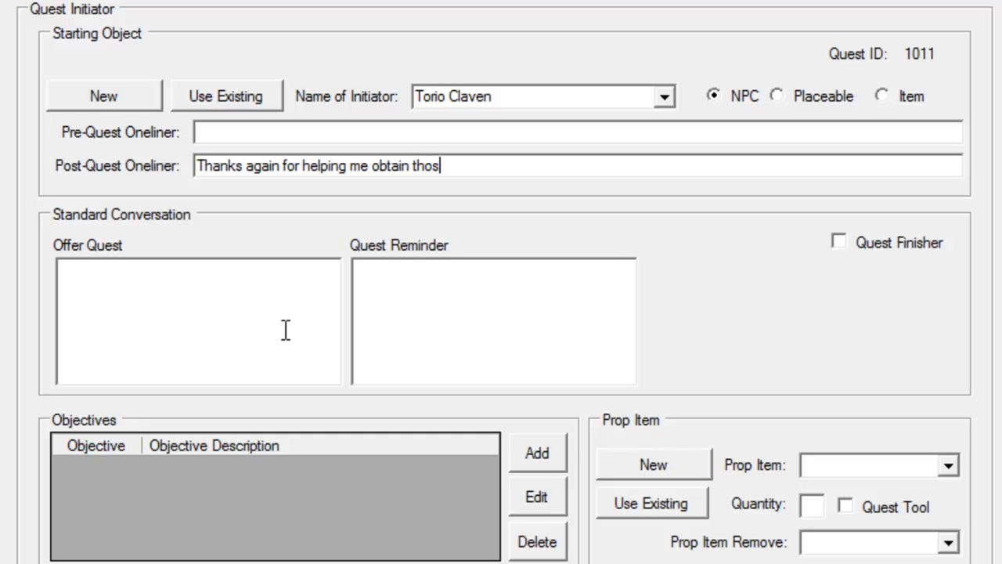
type("e essences.")
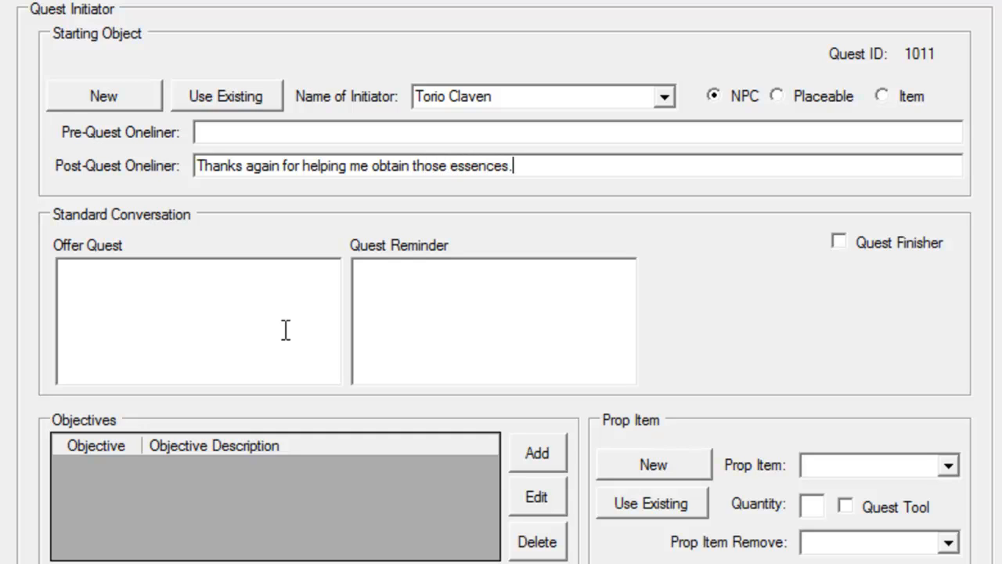
key("Tab")
Write the Offer Quest text greeting the adventurer and offering good pay for Ice Essence from the nearby mephits behind the house.
left_click(285, 329)
type("Greetings ad")
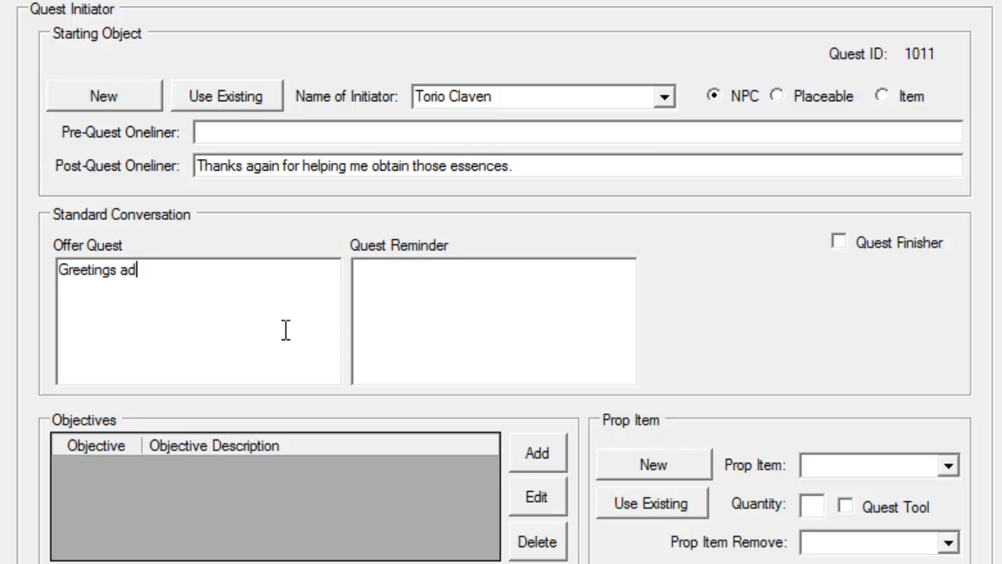
type("venturer.  If you are")
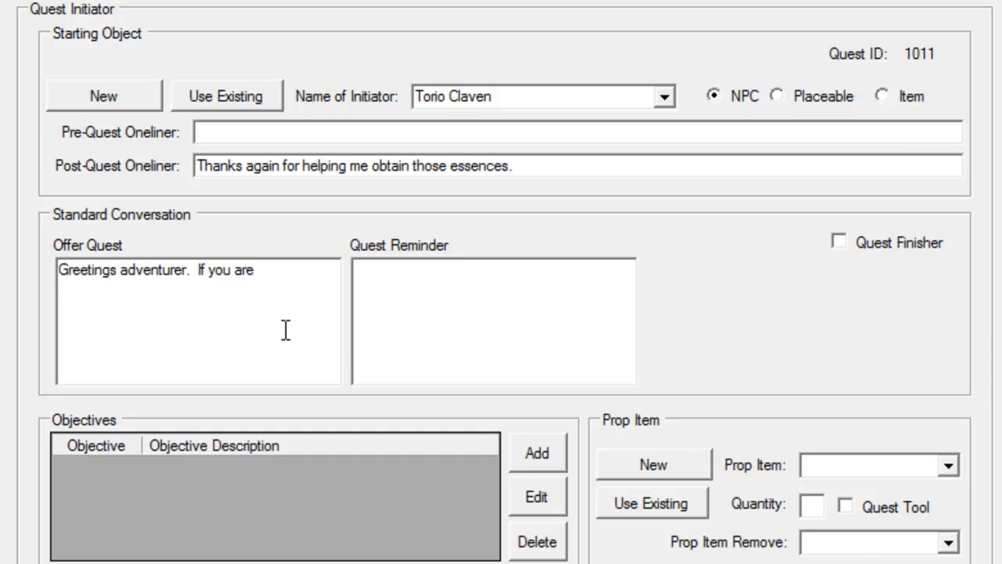
type(" looking for work, I may h")
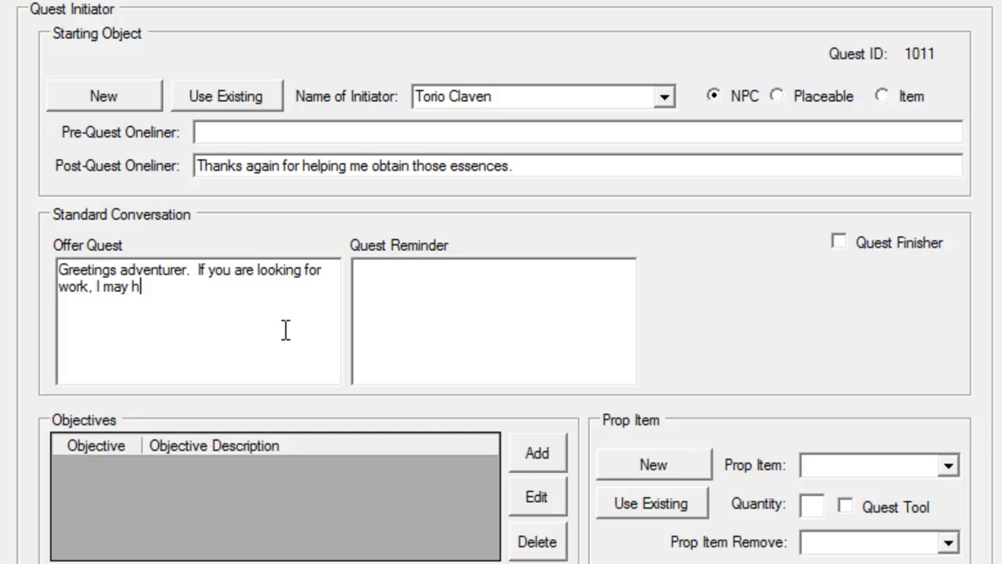
type("ave some for you.  I'")
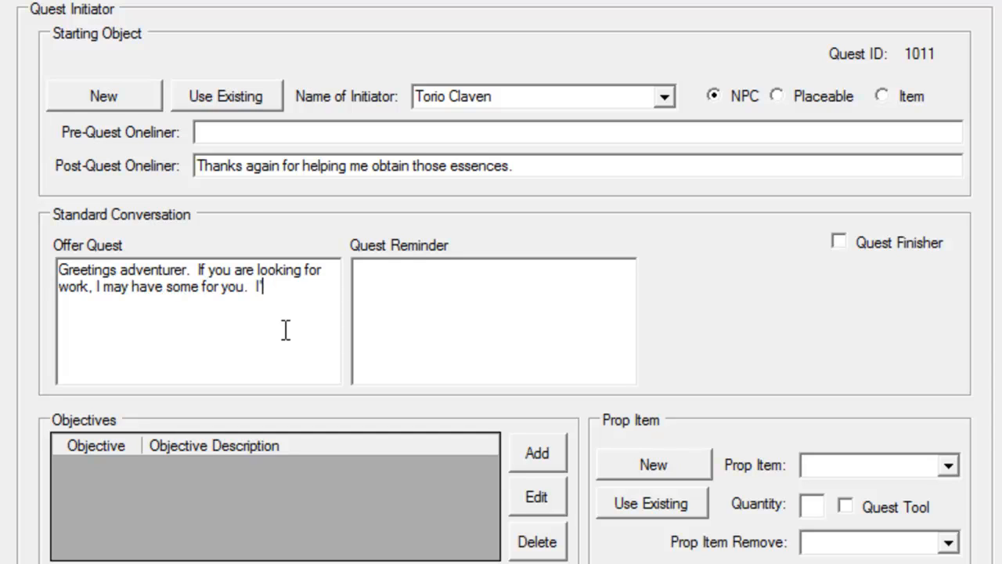
type("m paying")
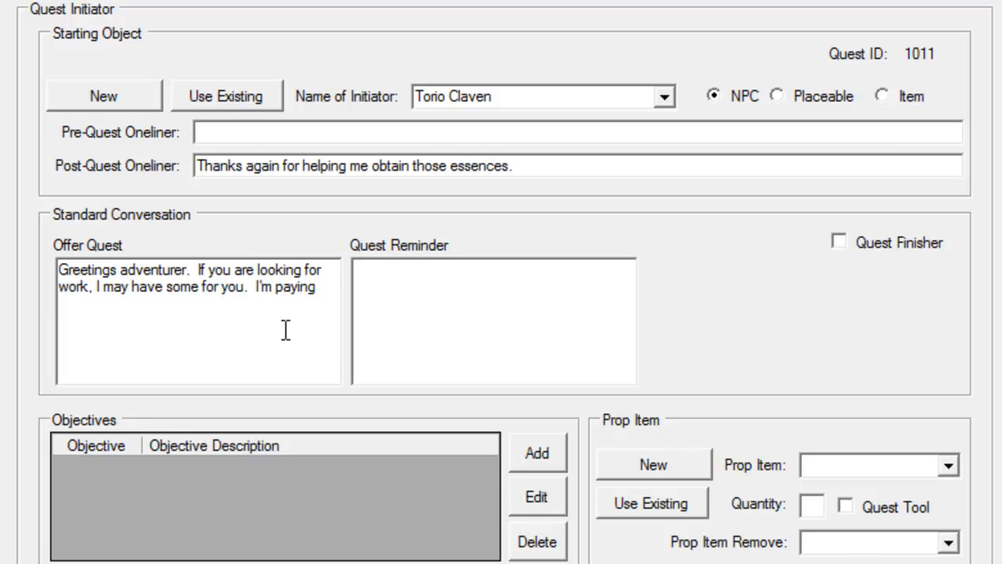
type(" handsomely for ")
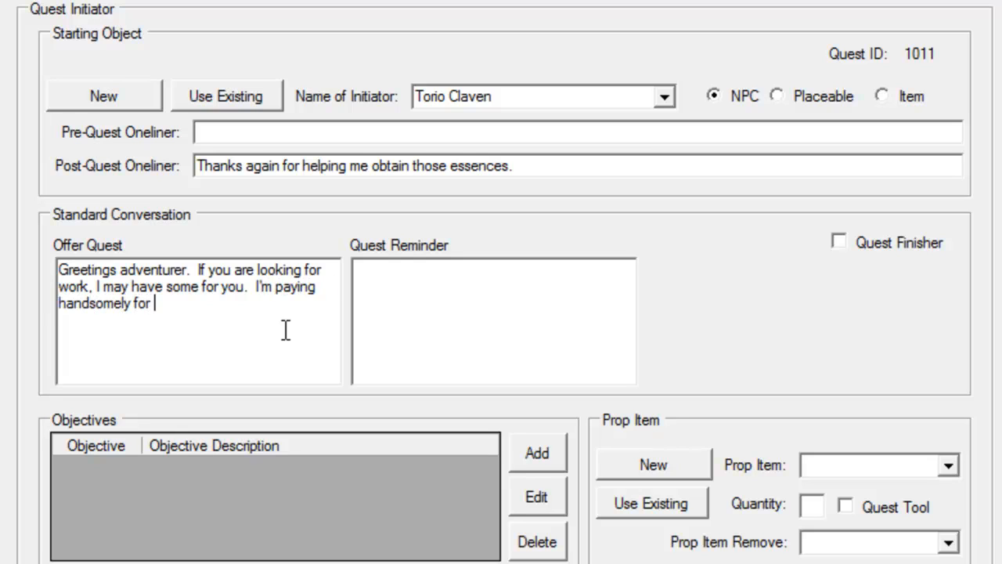
type("anyone to obtain")
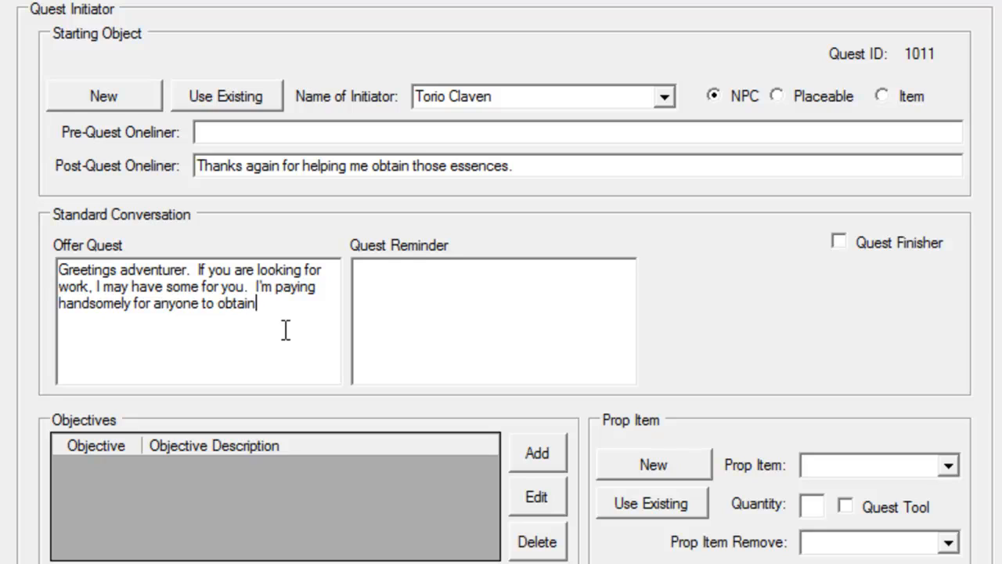
type(" some lce E")
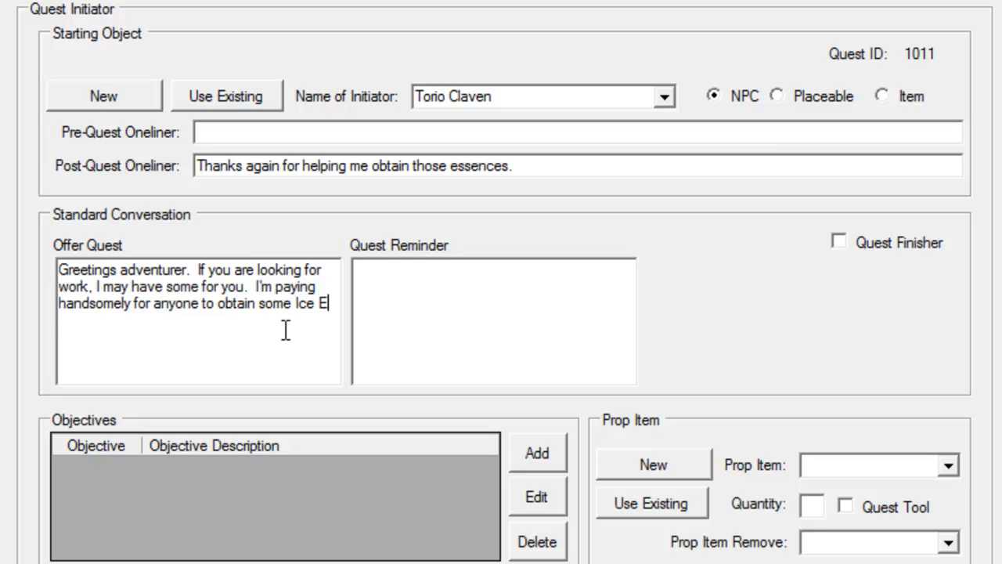
type("ssence from the nearby ")
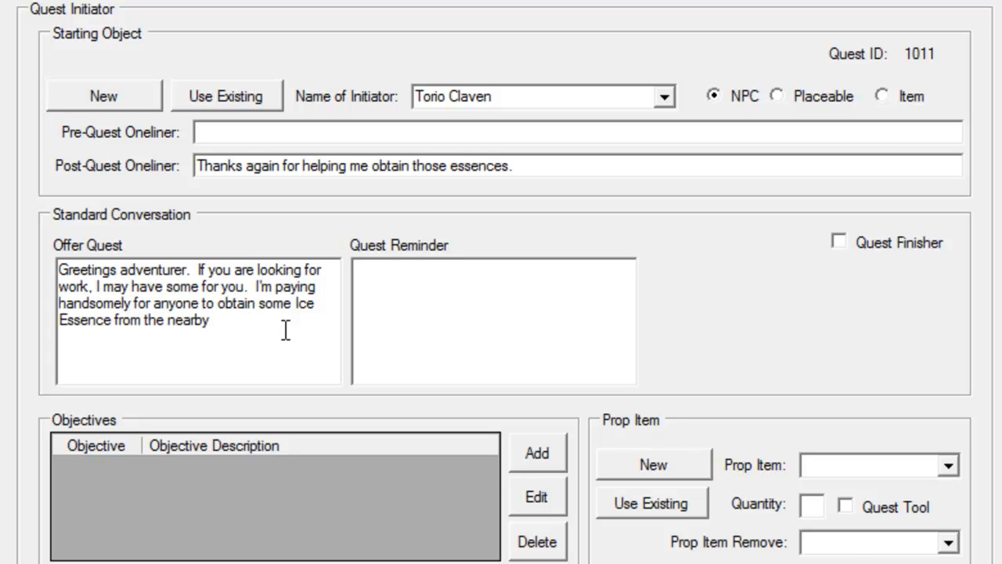
type("mephits.  Across ")
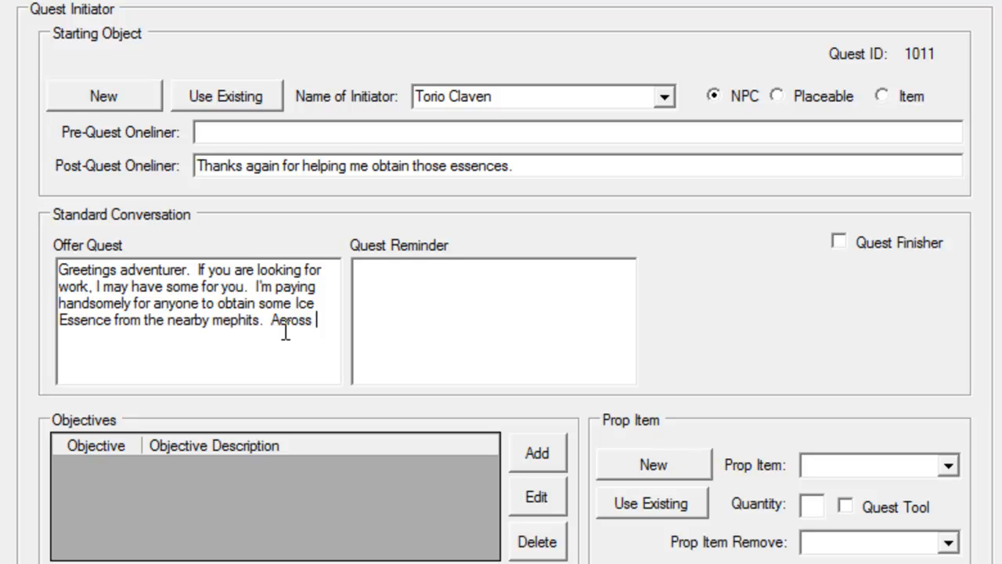
type("the street and behind")
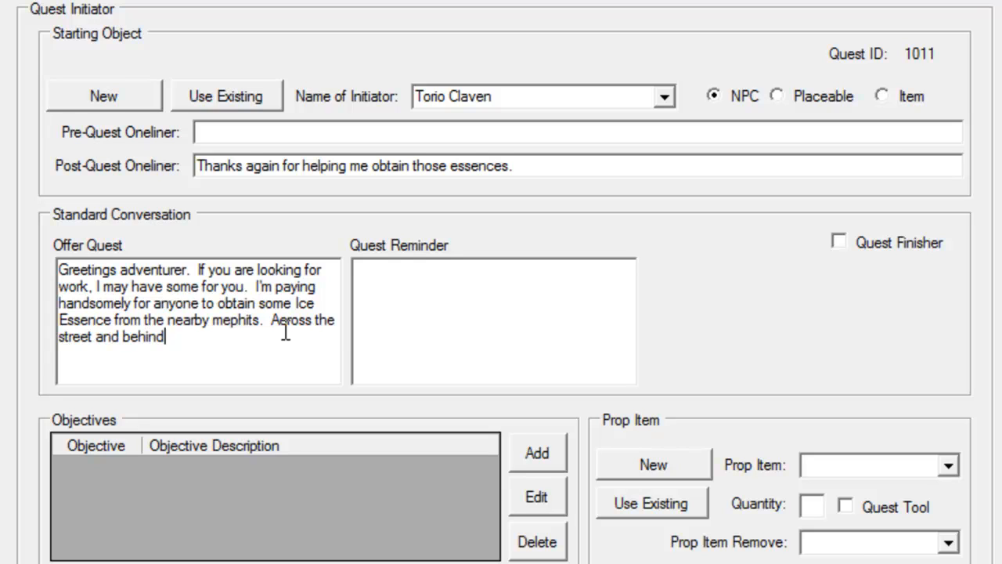
type(" that hous")
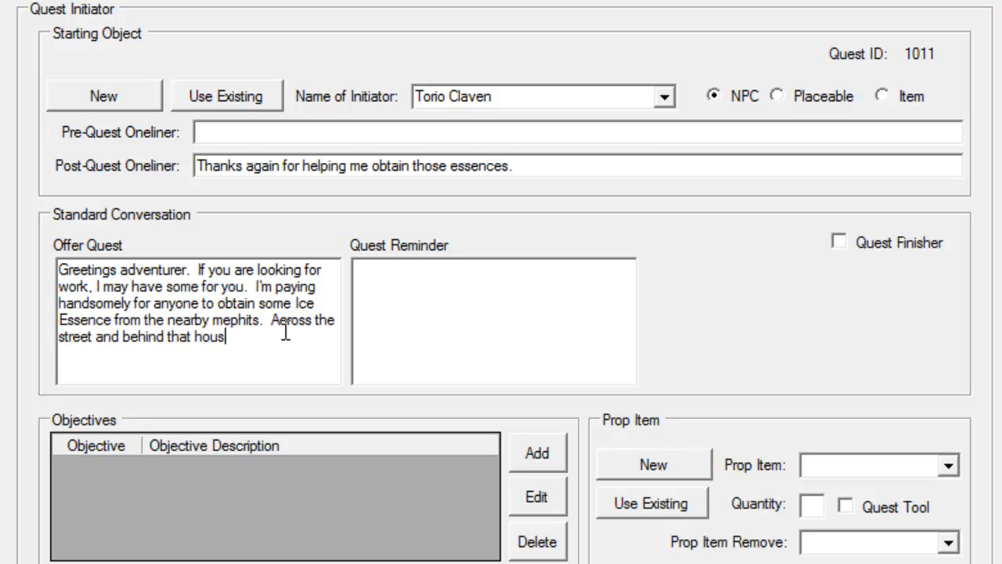
type("e there, ")
type("s")
key("BackSpace")
key("BackSpace")
key("BackSpace")
type("is usually wh")
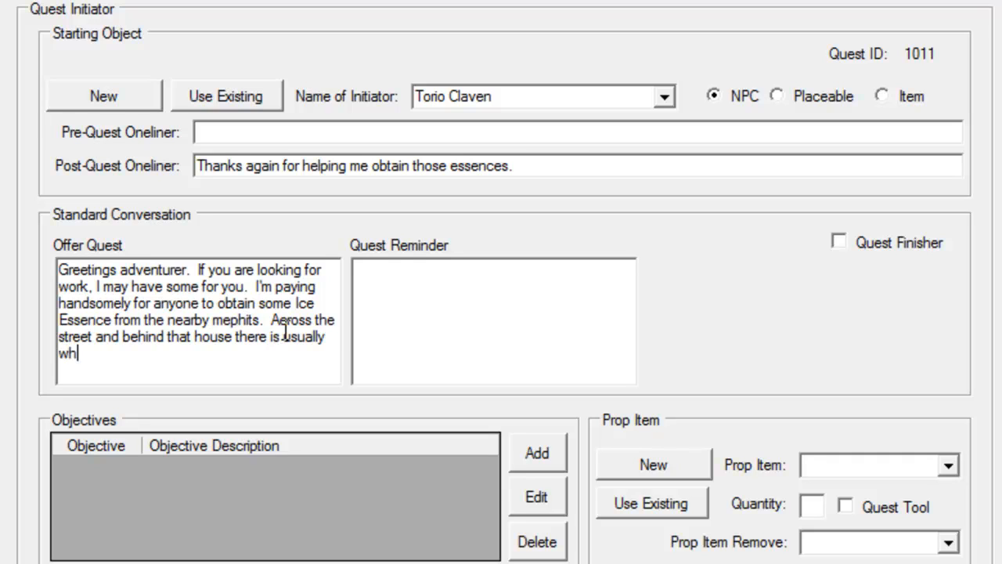
type("ere they can be found.")
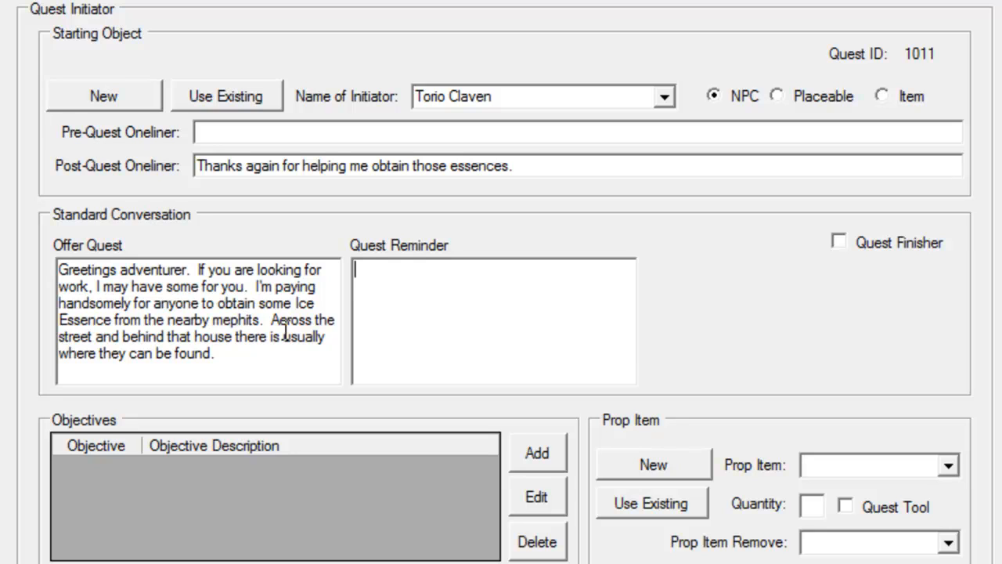
Enter the quest reminder "Please return to me some essences.".
type("Please return to me ")
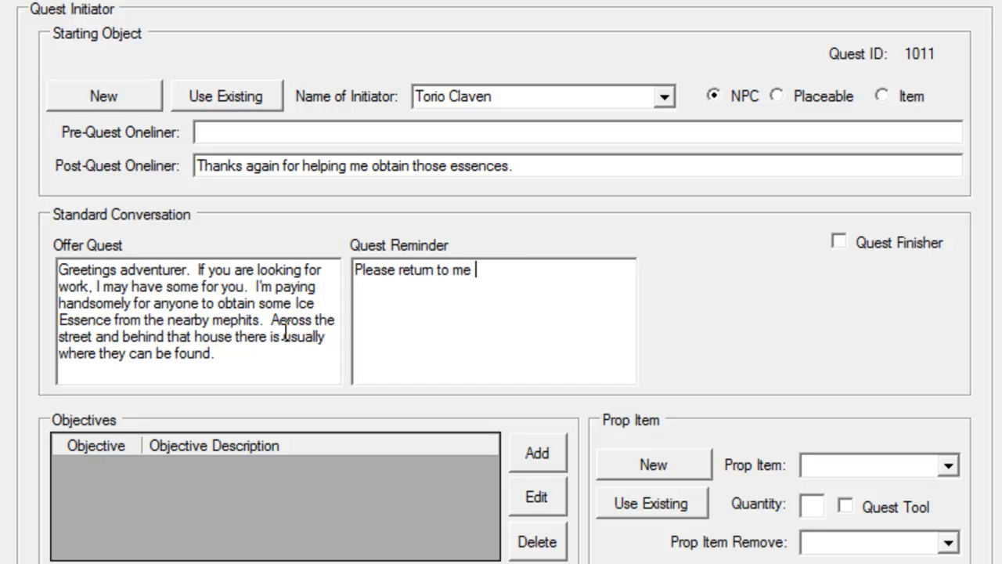
type("some essences.")
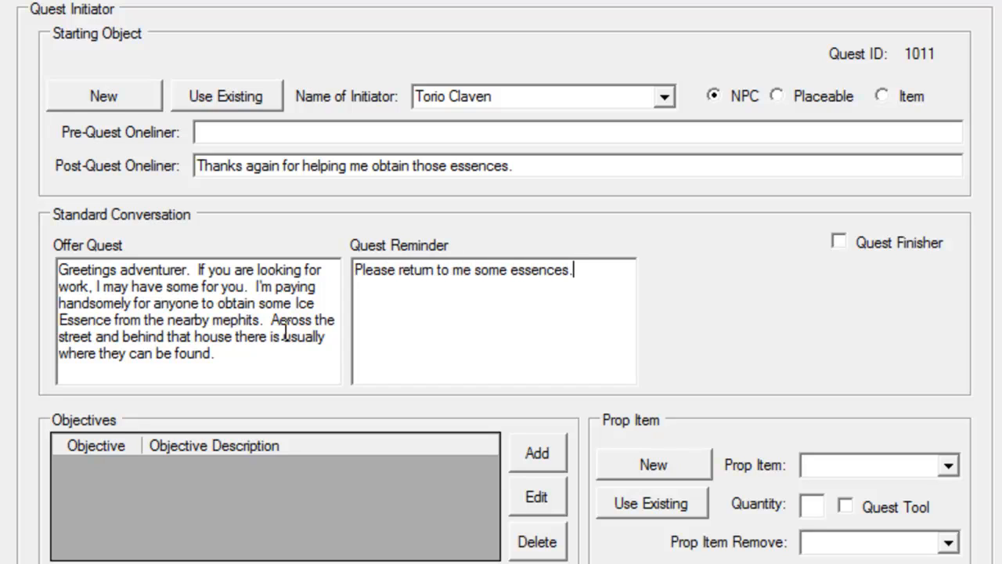
Add a second Offer Quest paragraph saying a special wand is needed to extract Ice Essence and will be provided if the adventurer accepts the challenge.
left_click(226, 358)
key("Return")
key("Return")
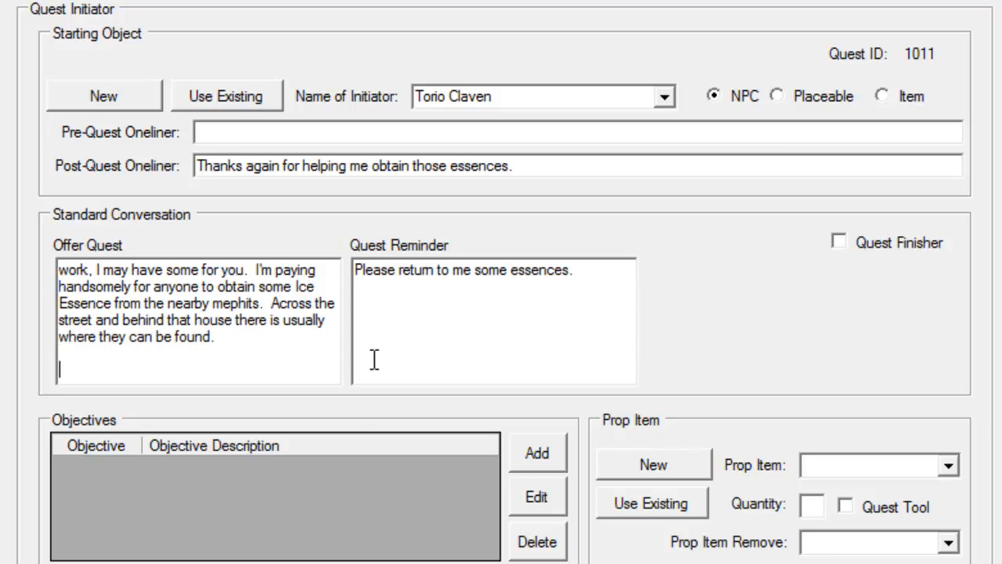
type("To ob")
key("BackSpace")
key("BackSpace")
key("BackSpace")
key("BackSpace")
type("he st")
key("BackSpace")
type("challenge")
key("shift+Home")
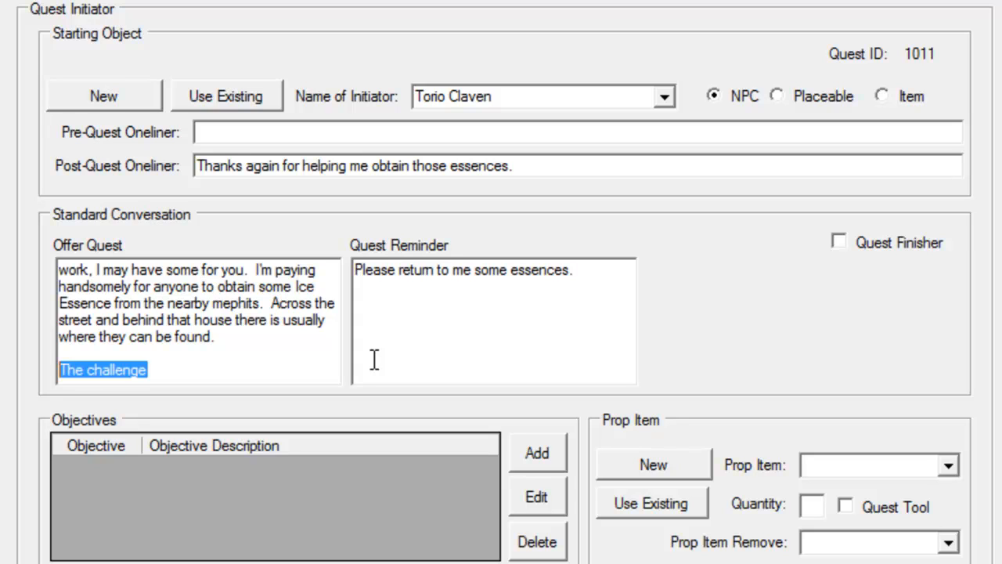
type("To proper")
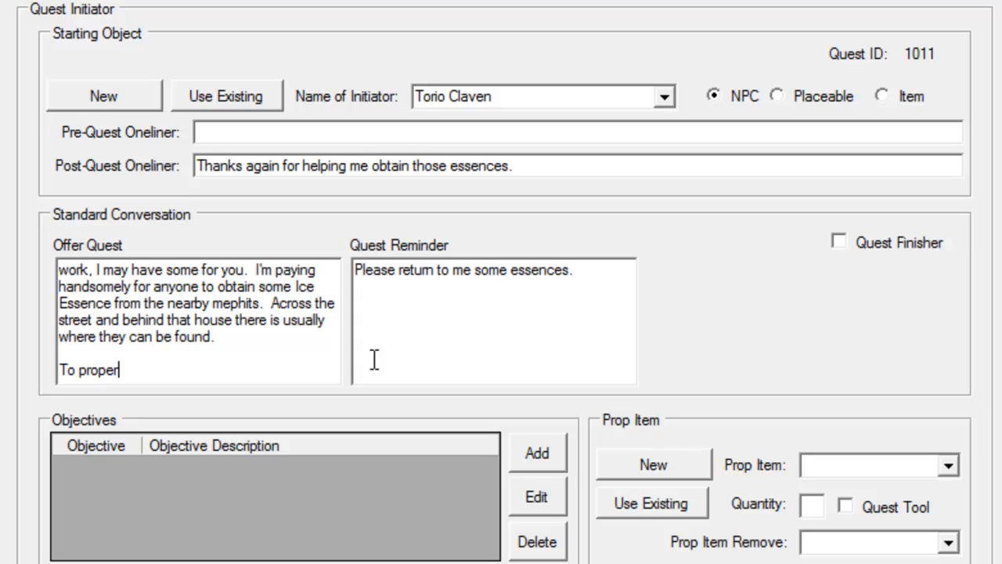
type("ly extract")
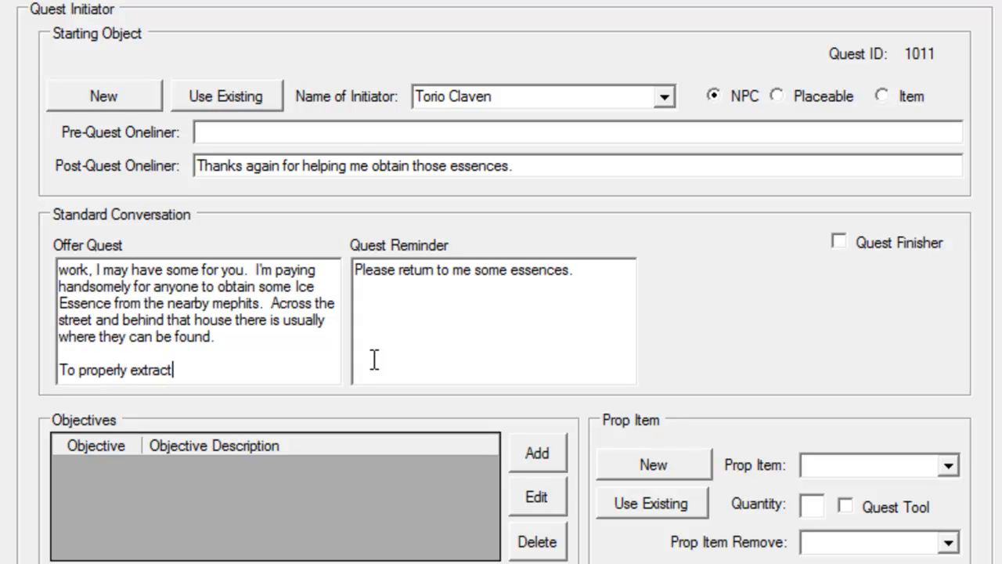
type(" the Ice Essence from ")
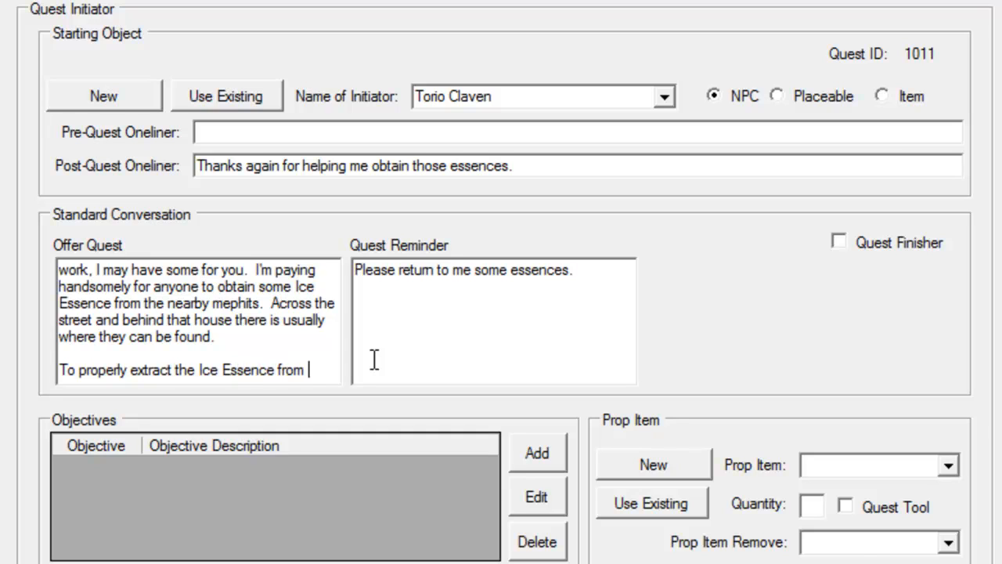
type("them you'll nee")
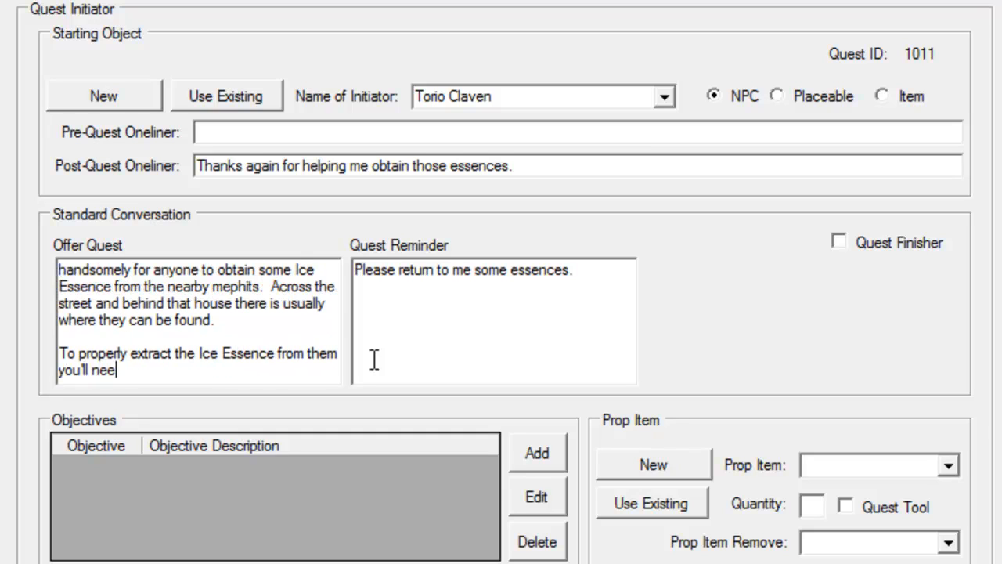
type("d to use a special w")
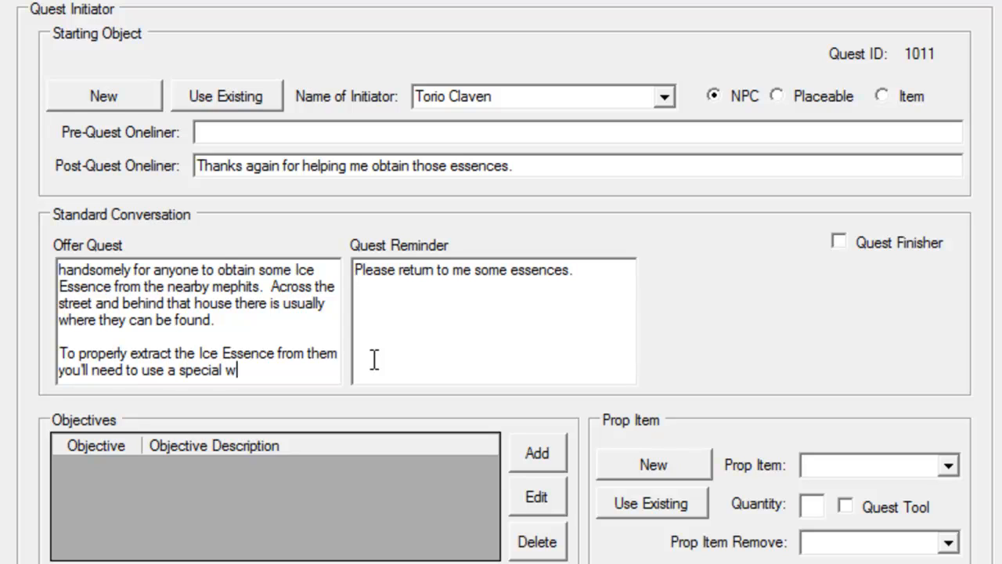
type("and.  I will")
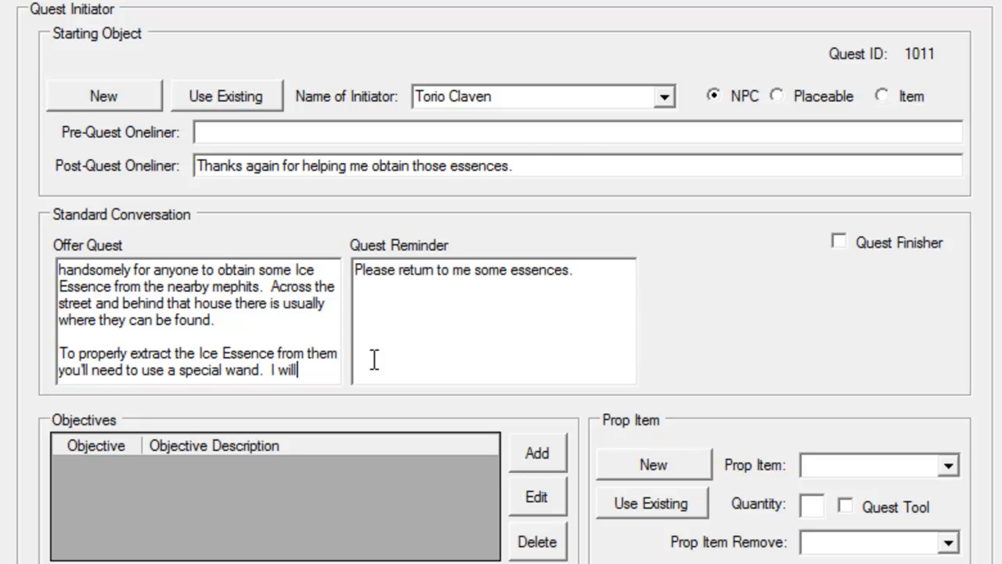
type(" provide you with ")
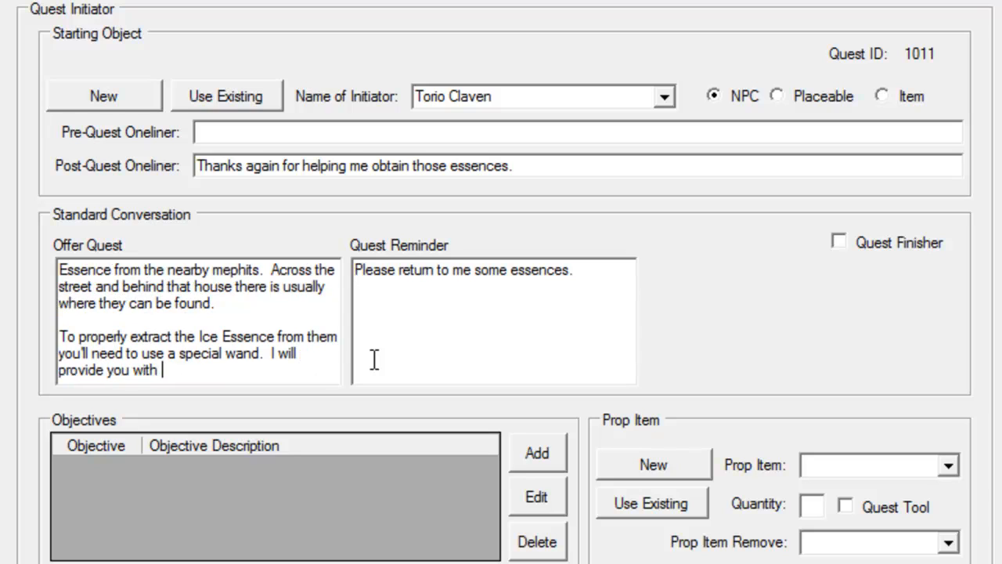
type("that wand ")
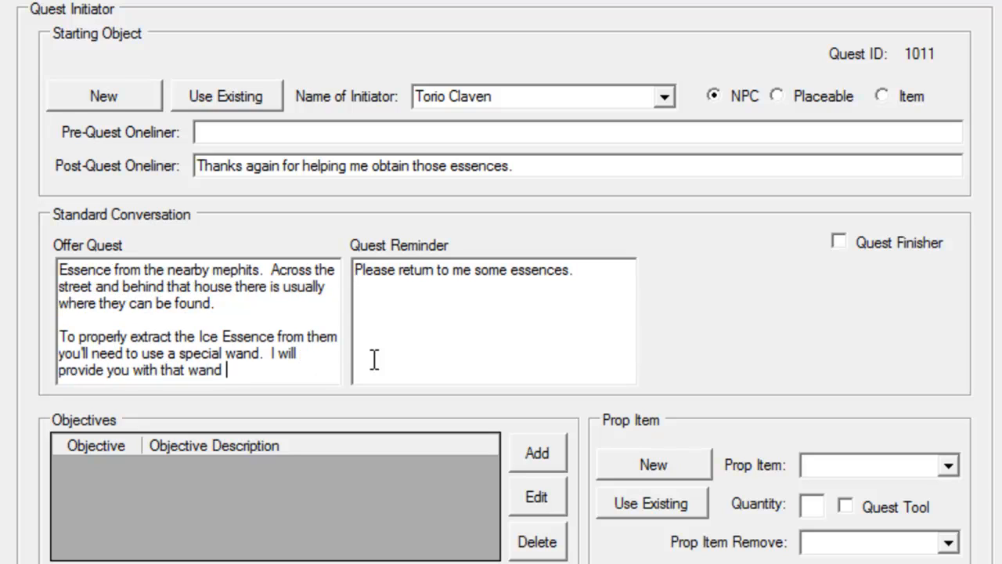
type("if you're willing to ")
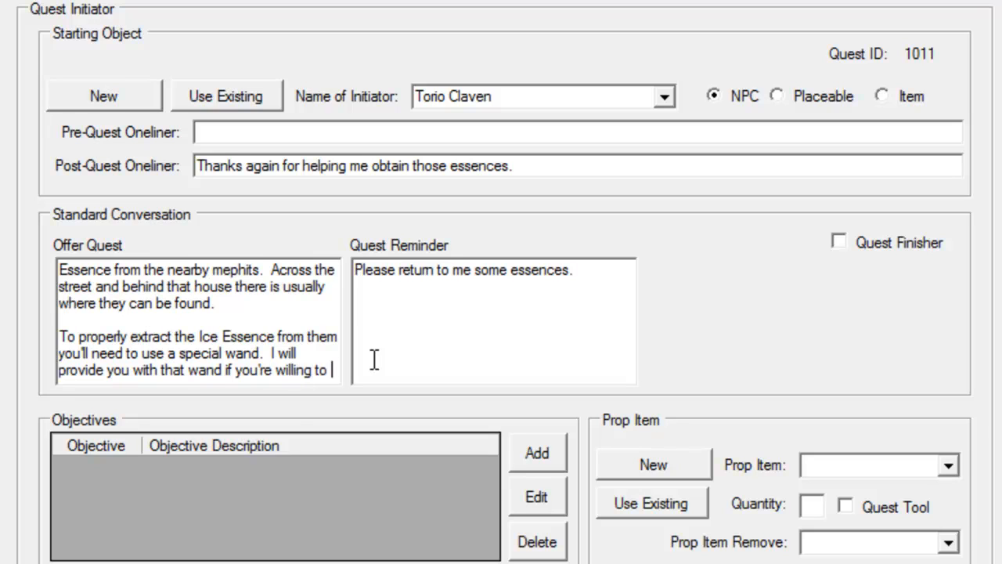
type("take on this ")
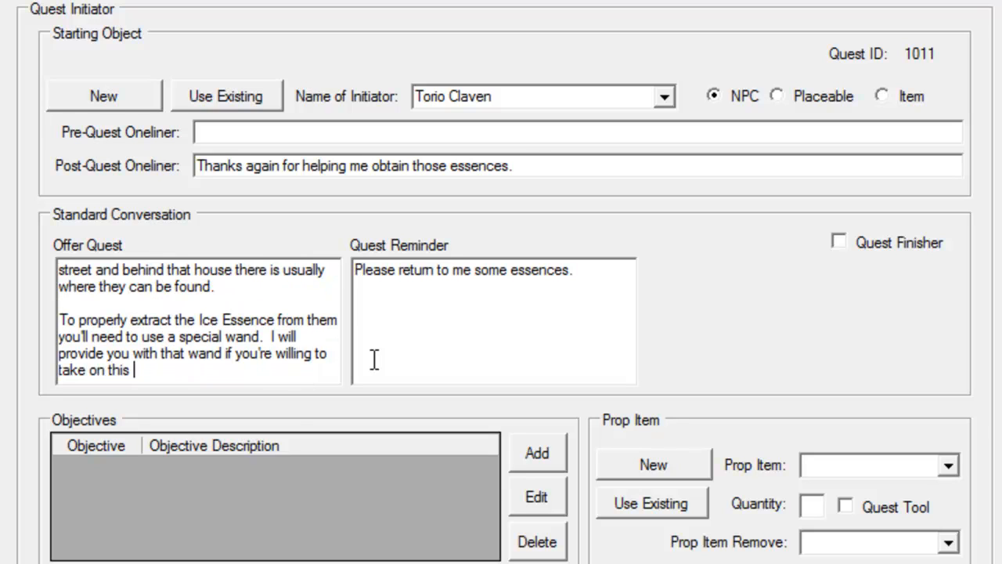
type("challenge.")
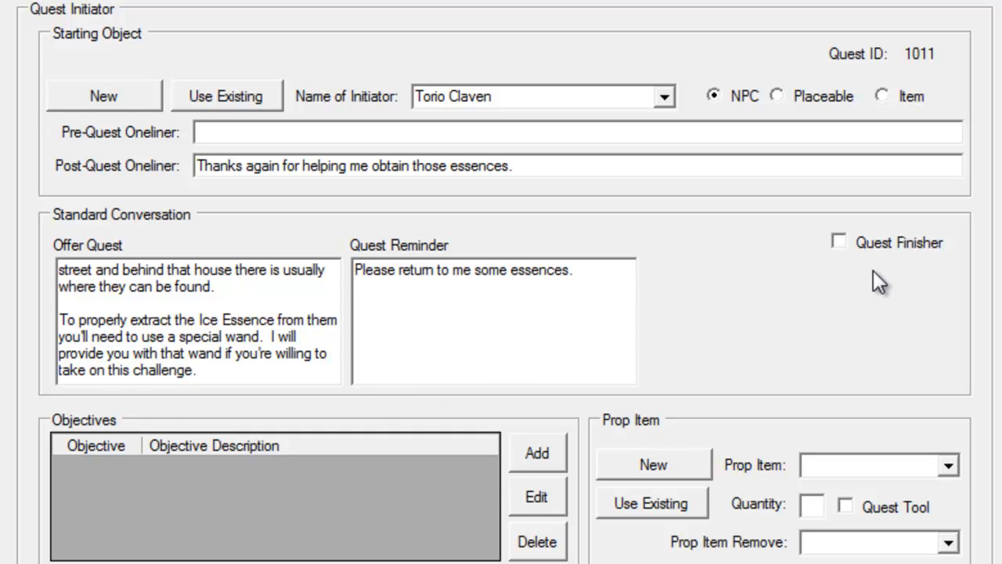
Mark Quest Finisher and enter the Complete Quest text "Thank you so much for these and as promised, here is some gold for your hard work.".
left_click(875, 244)
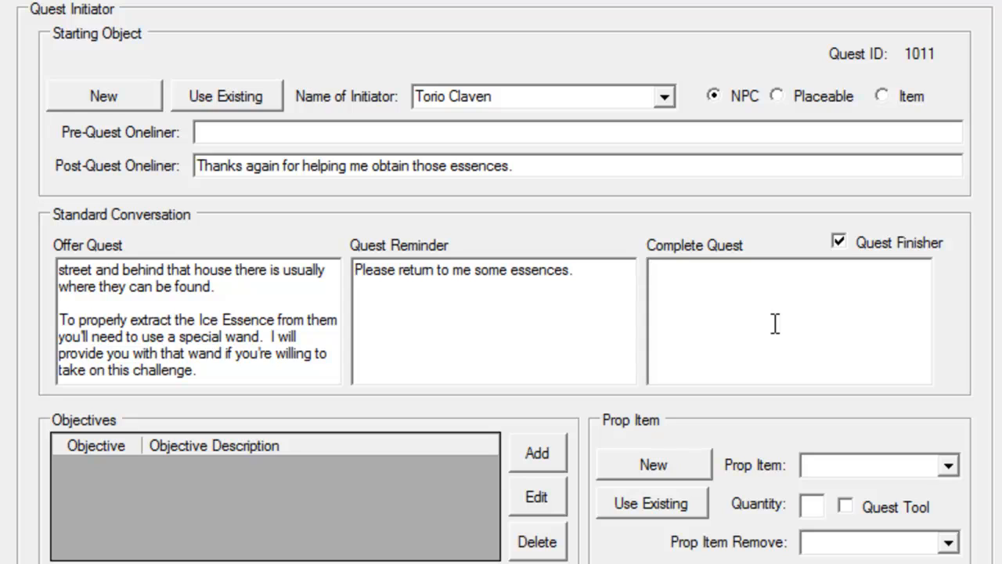
type("Thank you so much ")
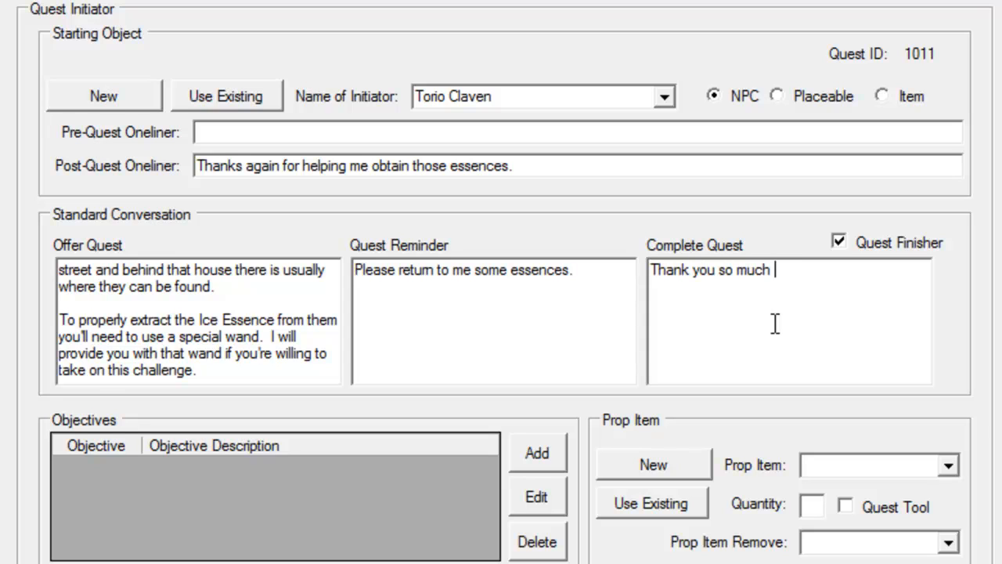
type("for these and")
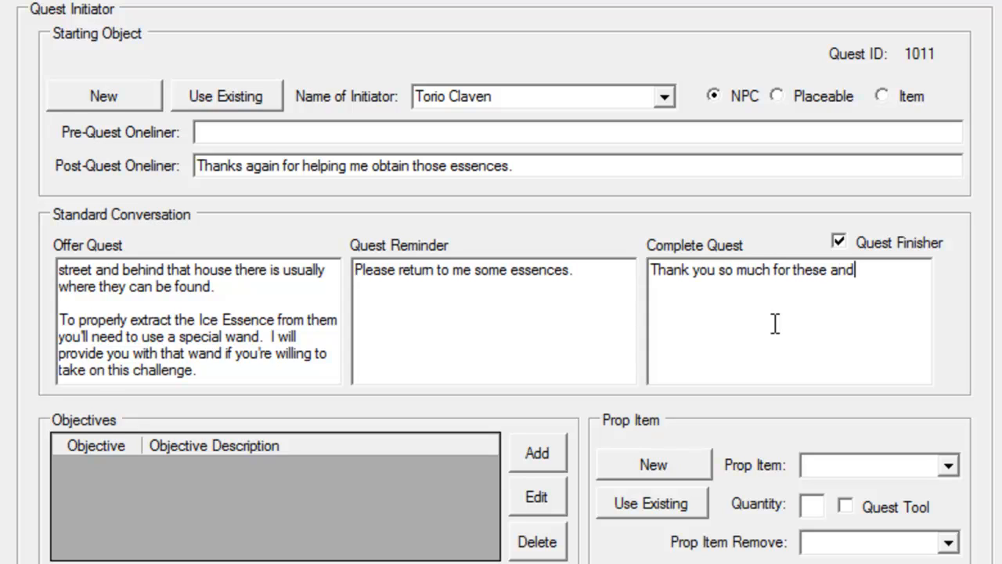
type(" as promised, here is ")
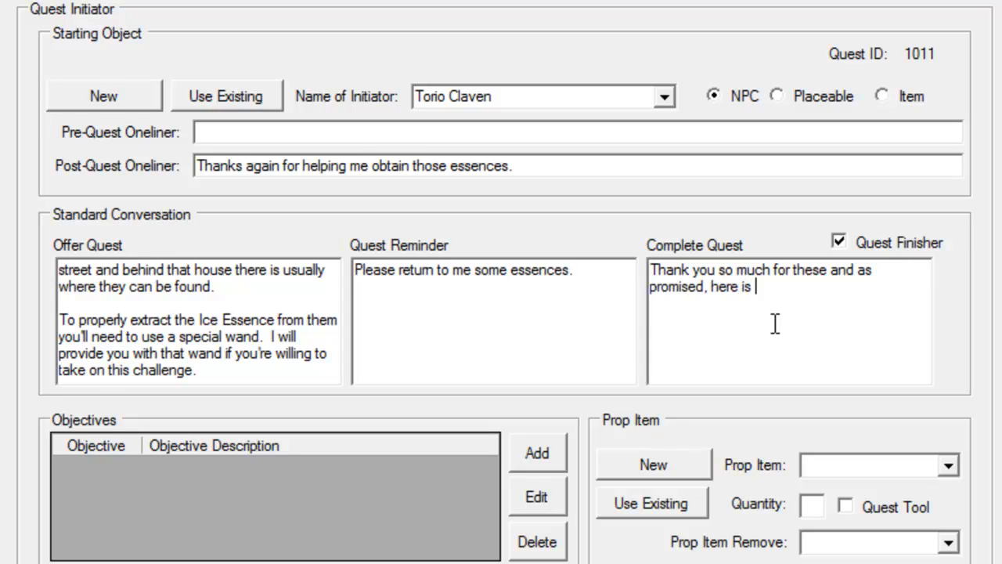
type("a")
key("BackSpace")
type("some gh")
type("ld for your ")
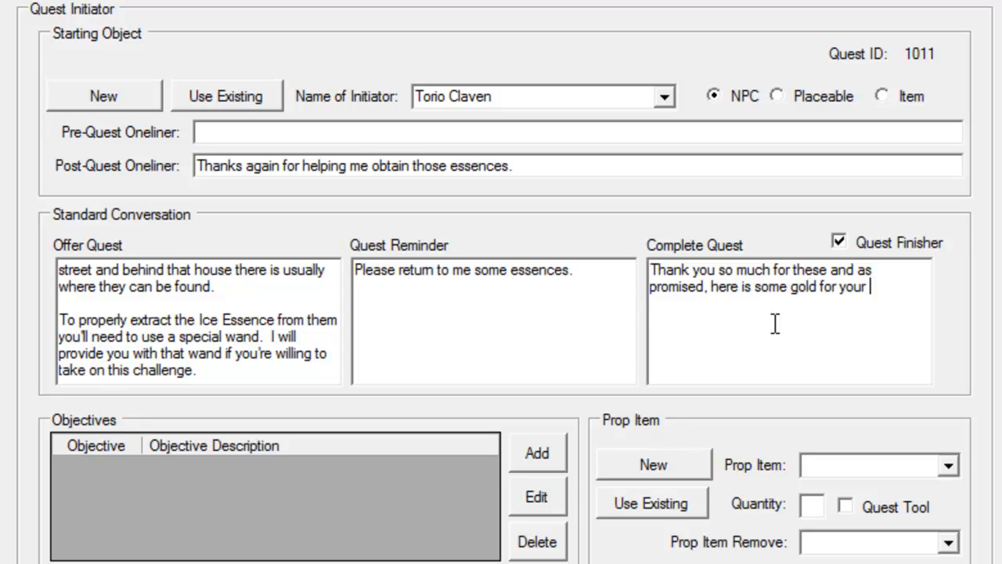
type("hard work.")
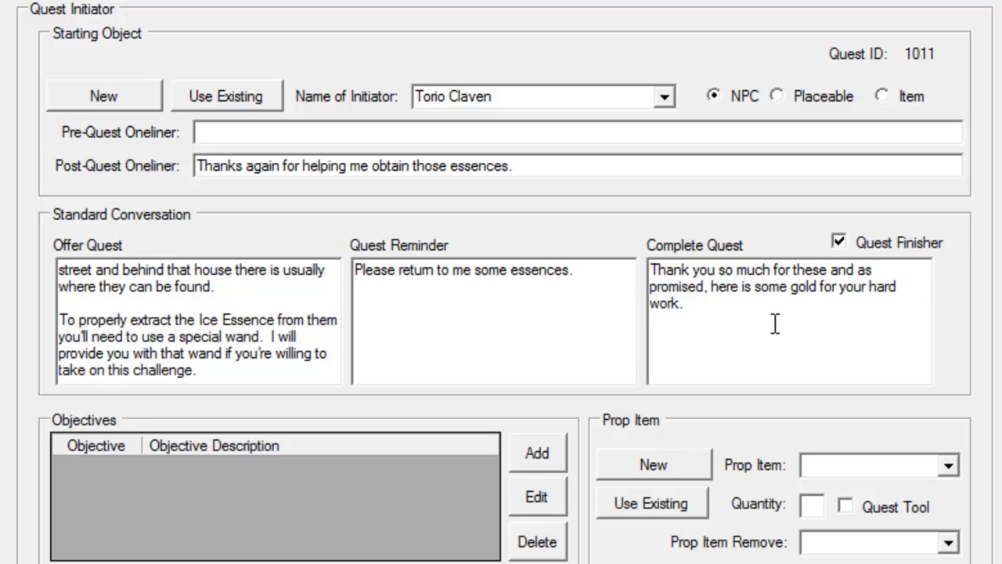
Add a Use Item, Get Item (Mob) objective with journal text "Obtain Ice Essence".
left_click(536, 454)
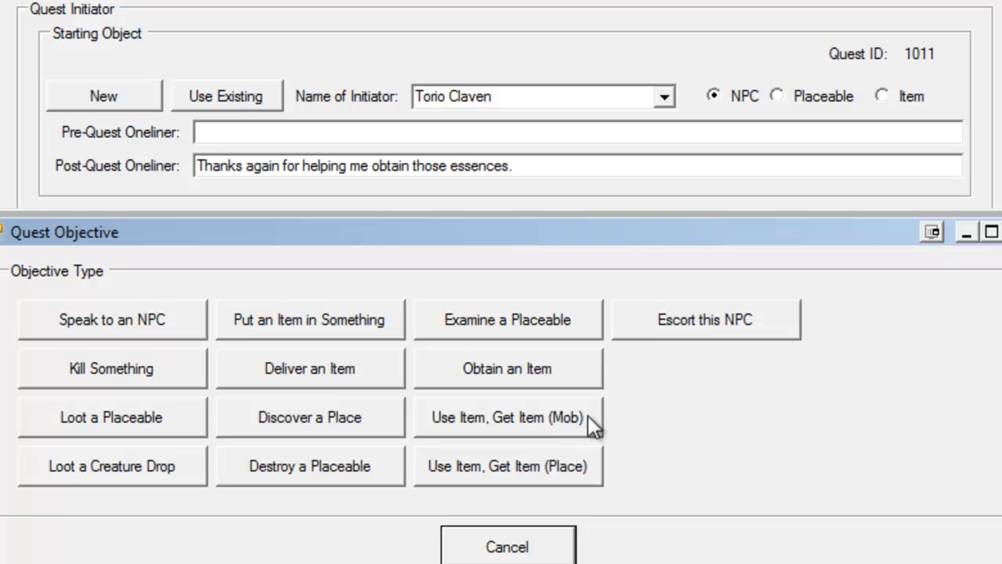
left_click(562, 414)
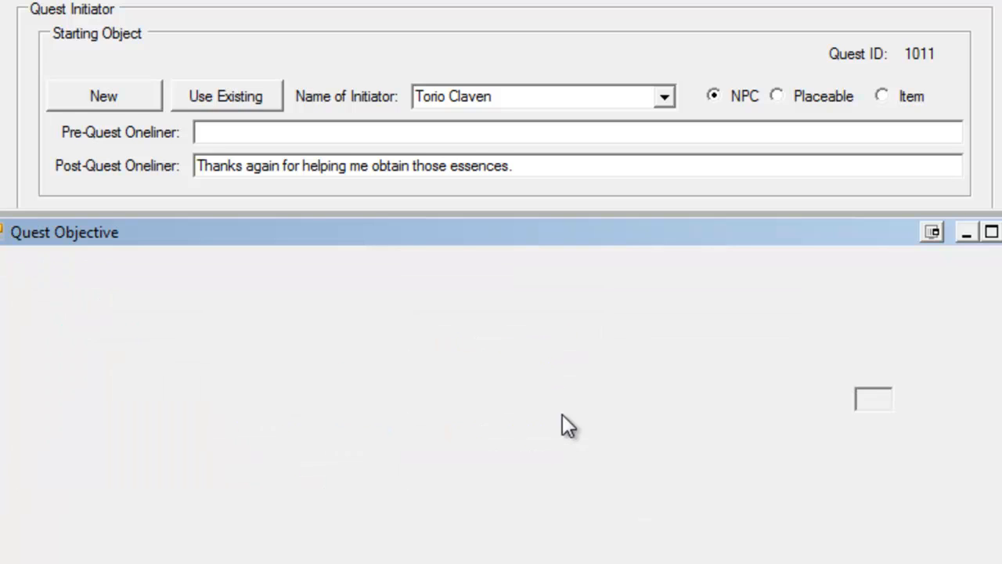
left_click(264, 308)
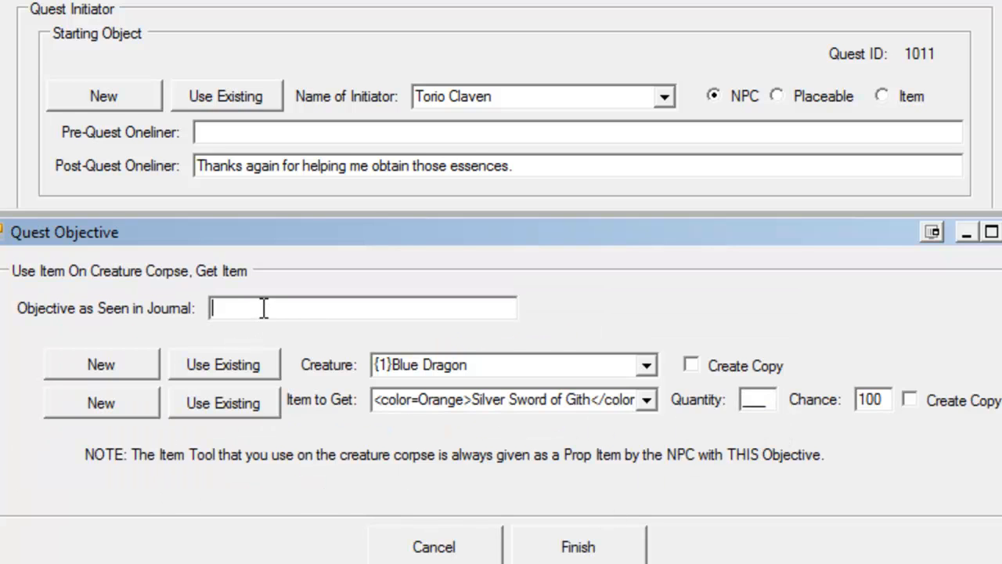
type("Obtain Ice Essence")
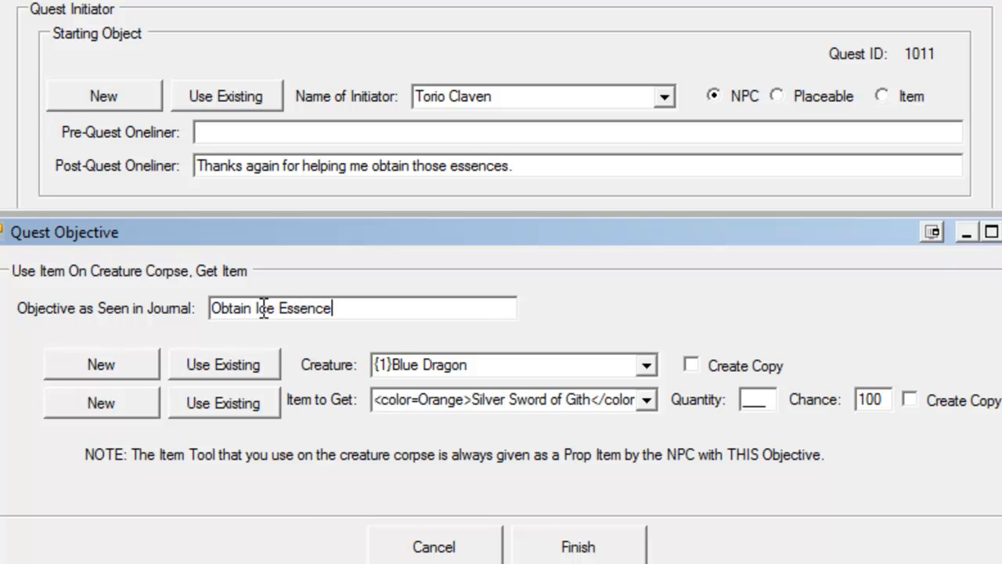
Choose Ice Mephit as the objective's creature and enable Create Copy.
left_click(646, 364)
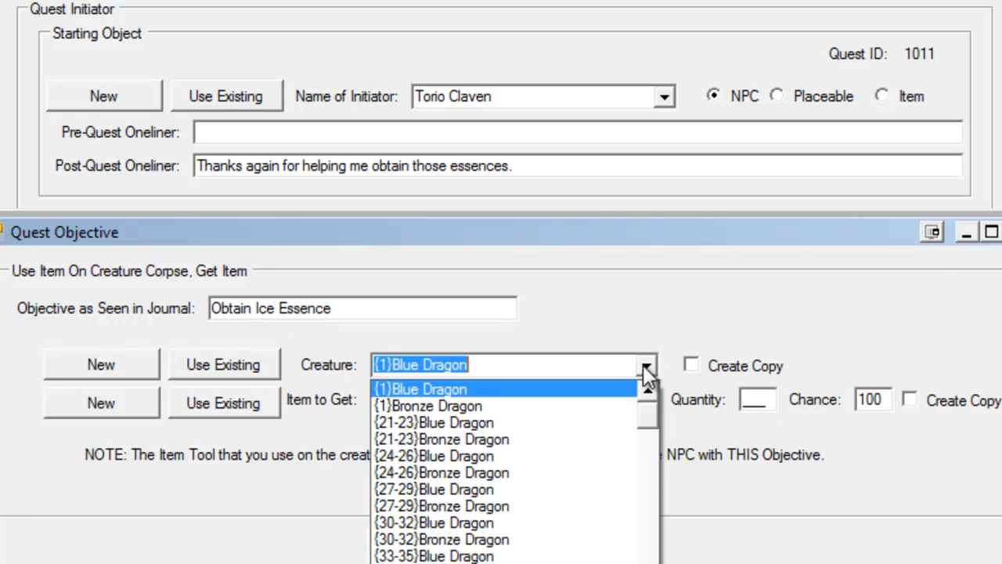
type("ice")
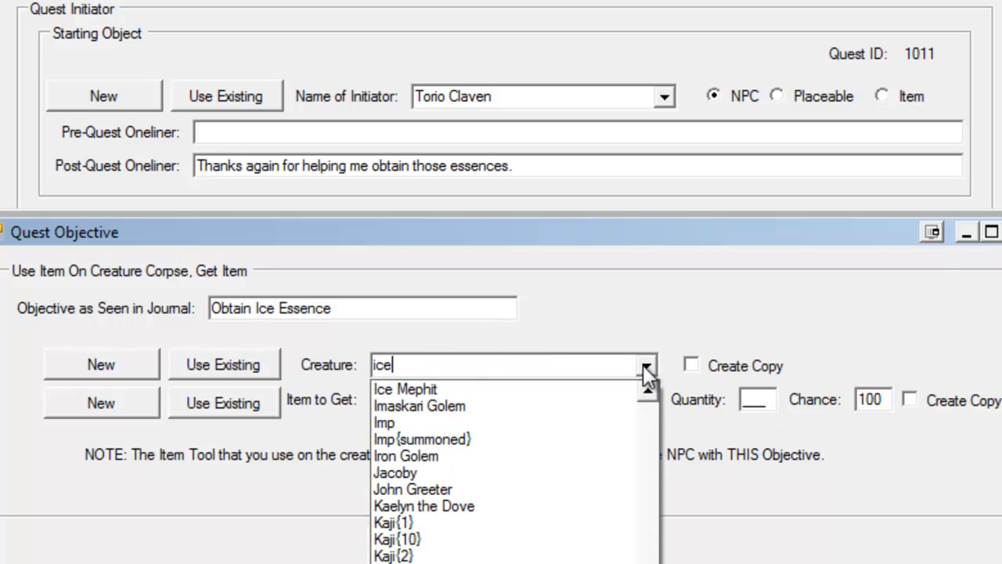
left_click(523, 389)
left_click(721, 364)
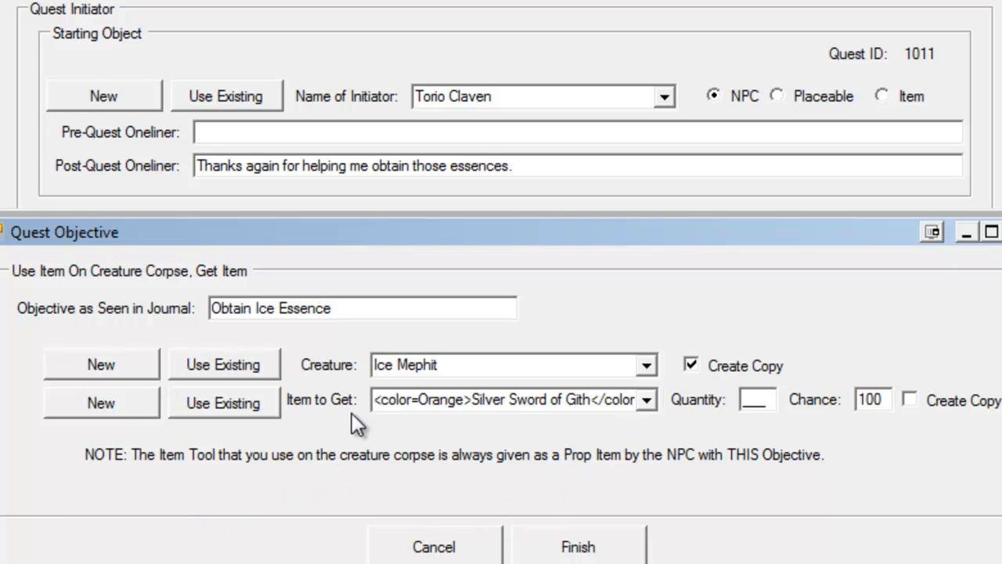
Create a new item to get named "Ice Essence" with quantity 2 and finish the objective.
left_click(114, 403)
left_click(469, 407)
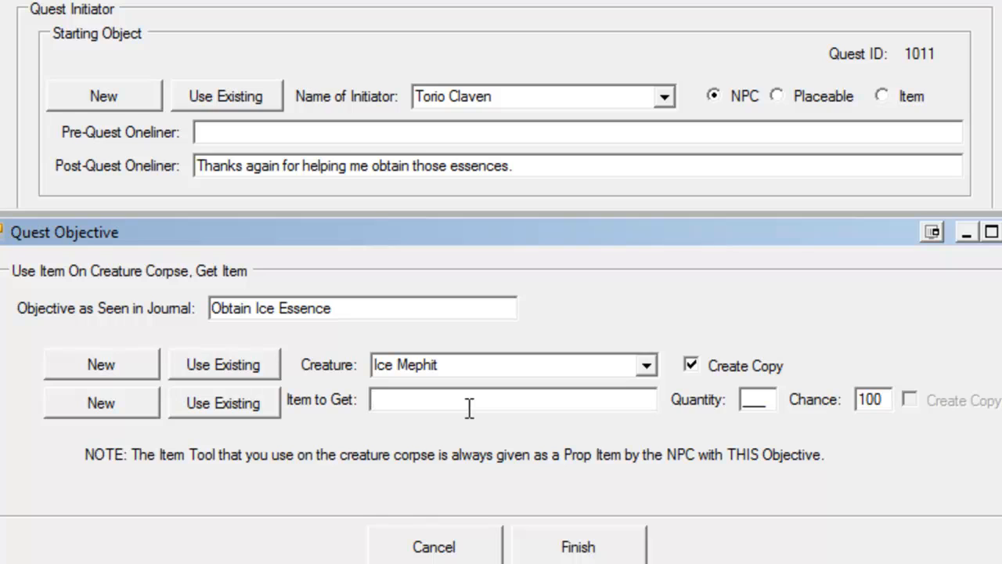
type("Ice Essence")
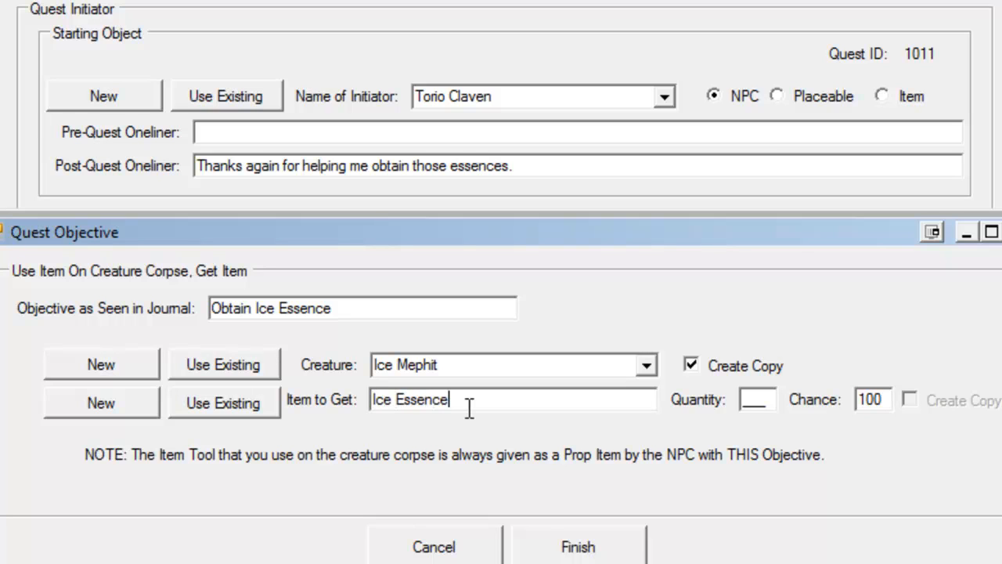
left_click(749, 401)
type("2")
left_click(579, 547)
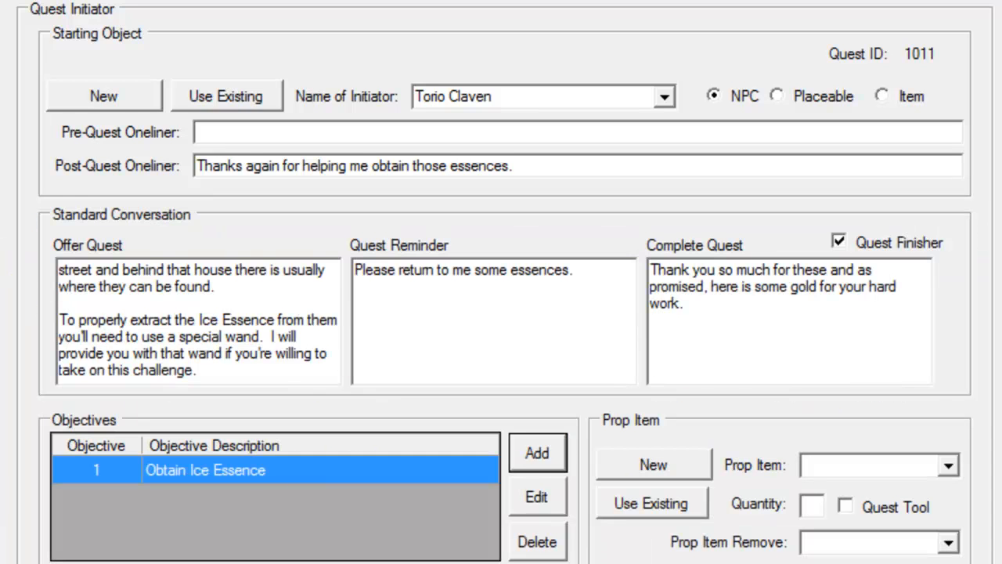
Create a new prop item "Ice Wand" with quantity 1, marked as a Quest Tool.
left_click(680, 468)
left_click(846, 463)
type("I")
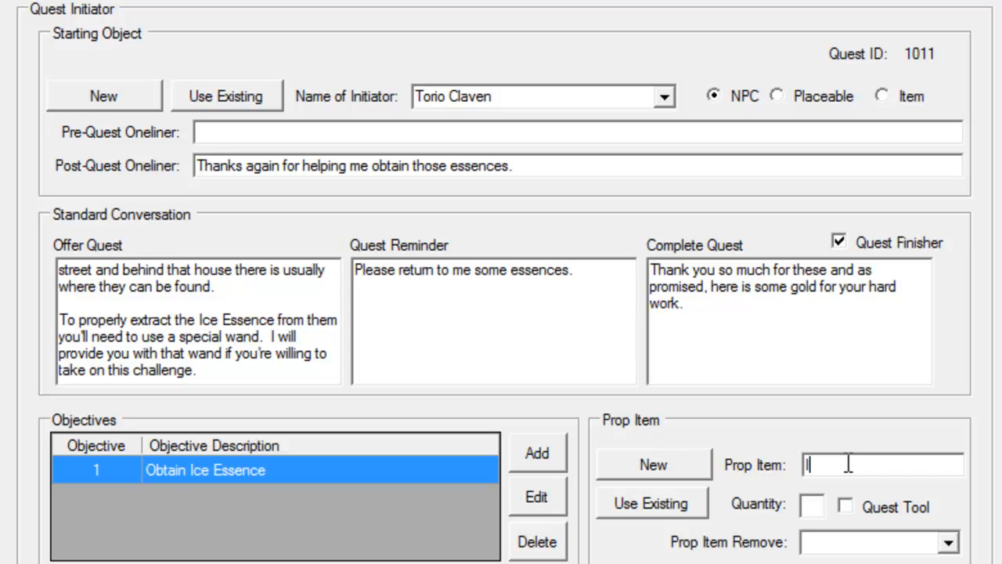
type("ce Wand")
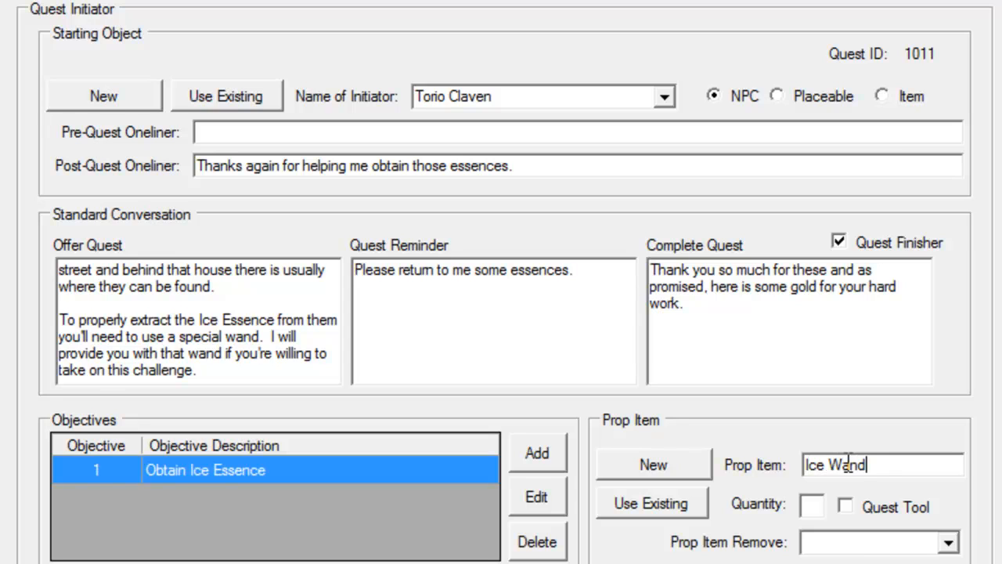
left_click(810, 507)
type("1")
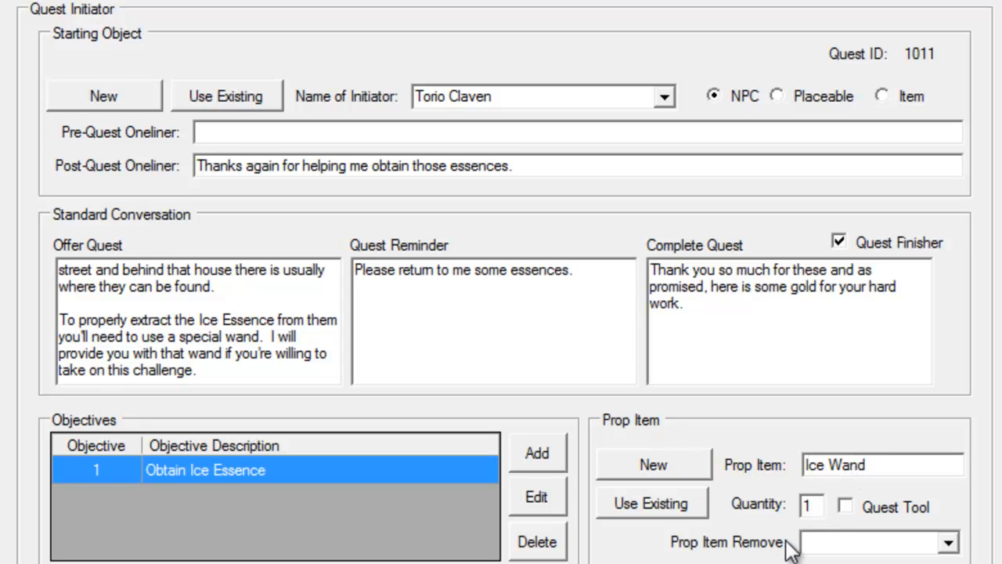
left_click(898, 508)
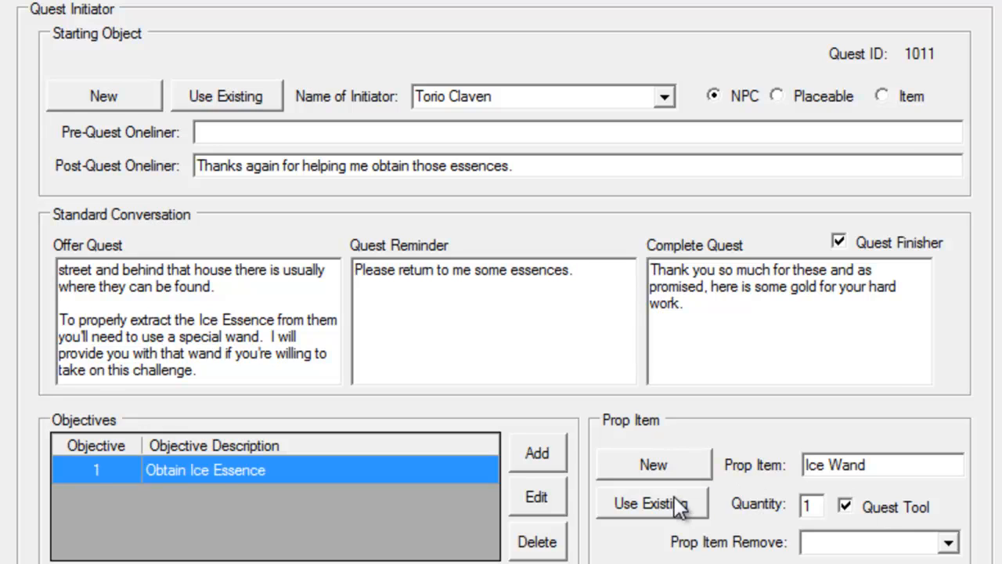
left_click(559, 449)
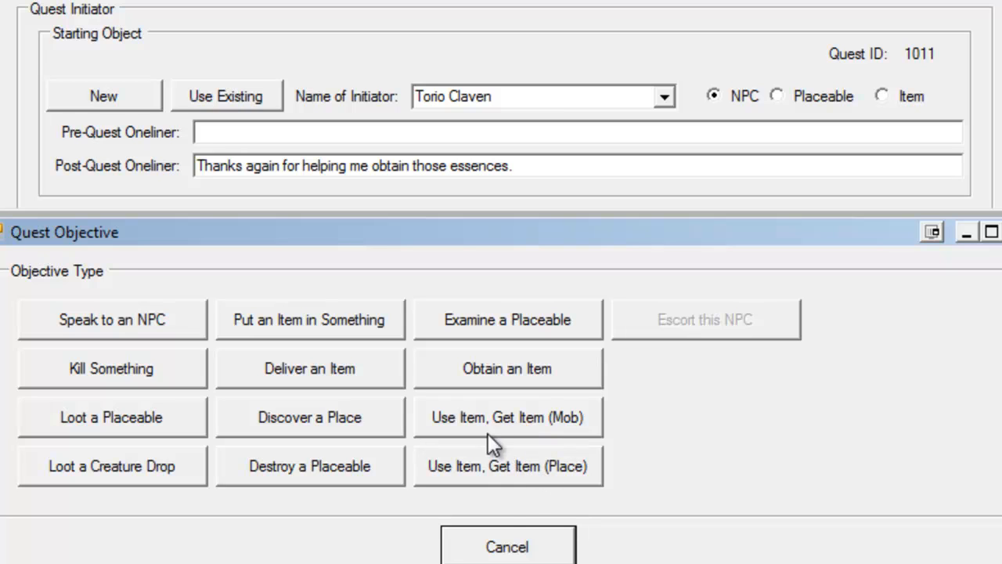
left_click(510, 546)
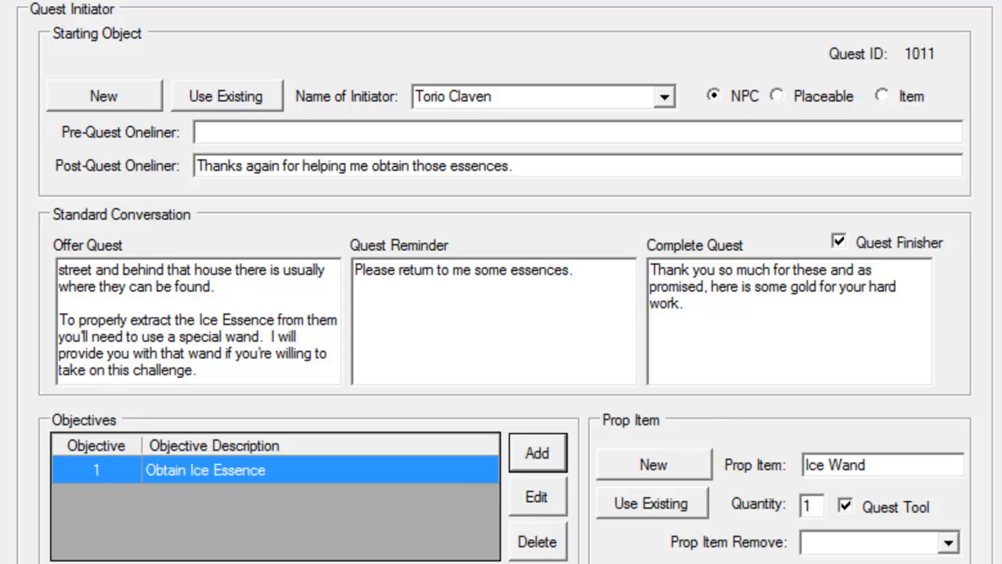
Set Ice Wand as the prop item to remove, then page through the remaining quest screens and finish the quest.
left_click(948, 542)
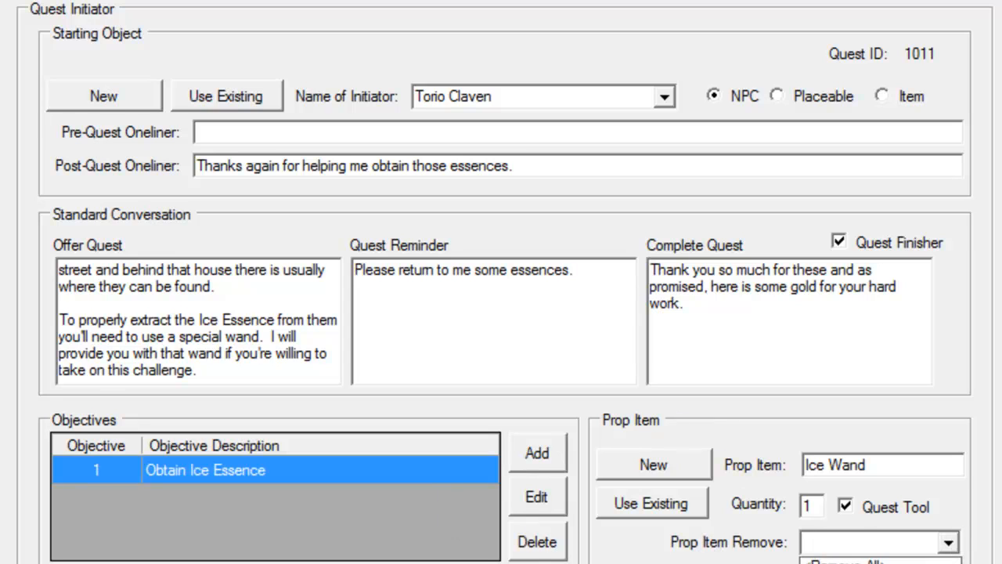
left_click(842, 563)
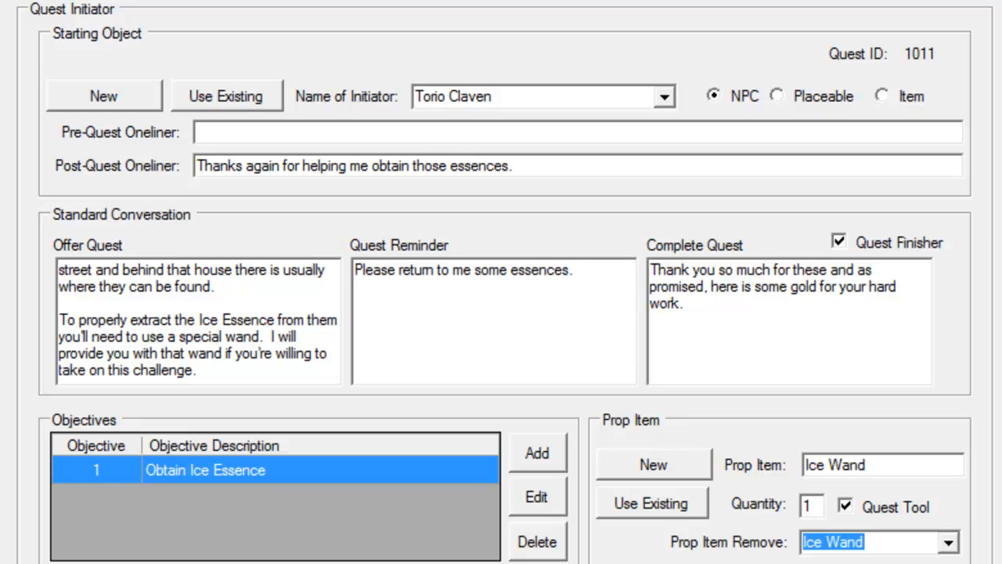
left_click(686, 464)
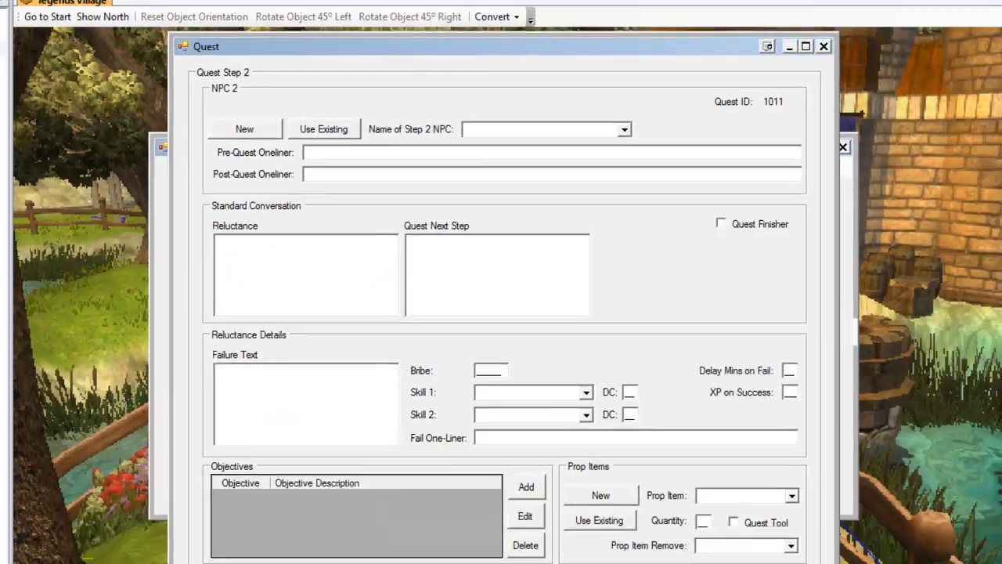
left_click(687, 464)
left_click(687, 464)
left_click(685, 462)
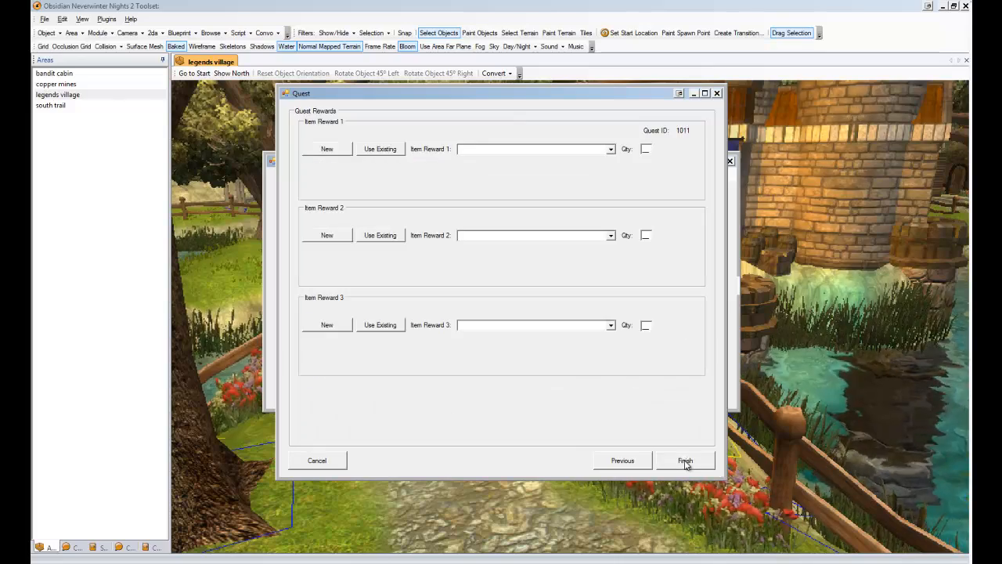
key("Return")
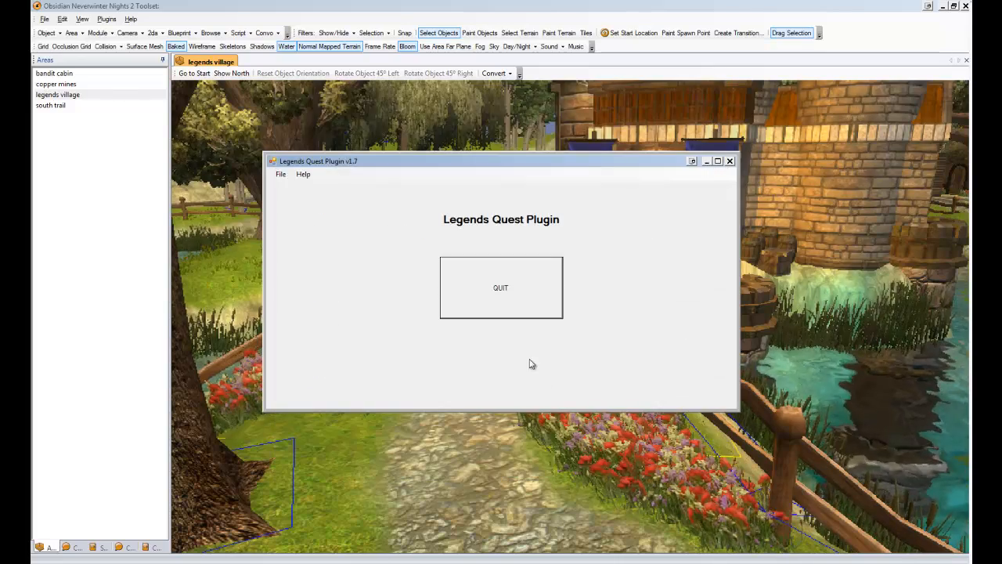
Quit the quest plugin and paint the quest initiator NPC onto the path in front of the bridge.
left_click(512, 303)
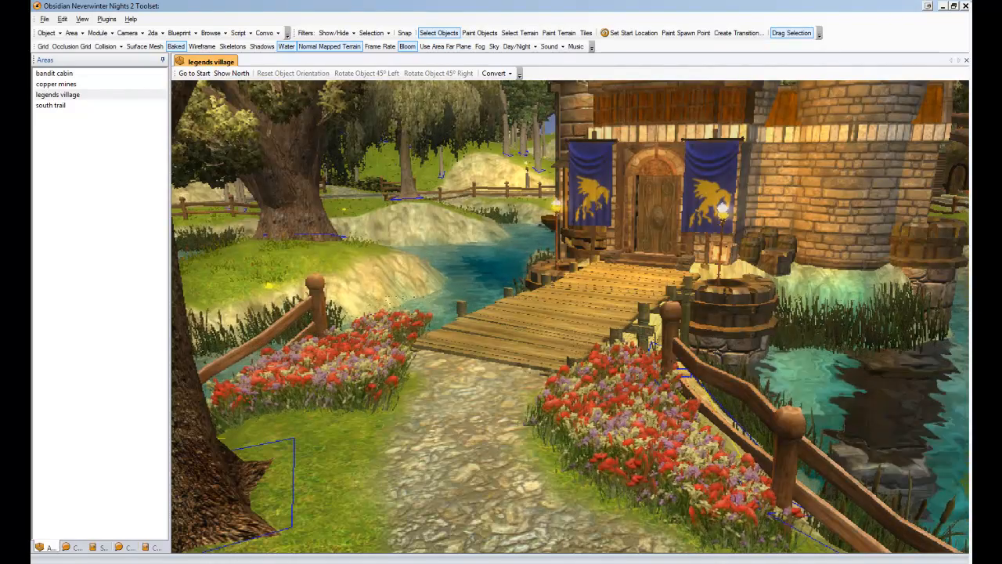
left_click(479, 32)
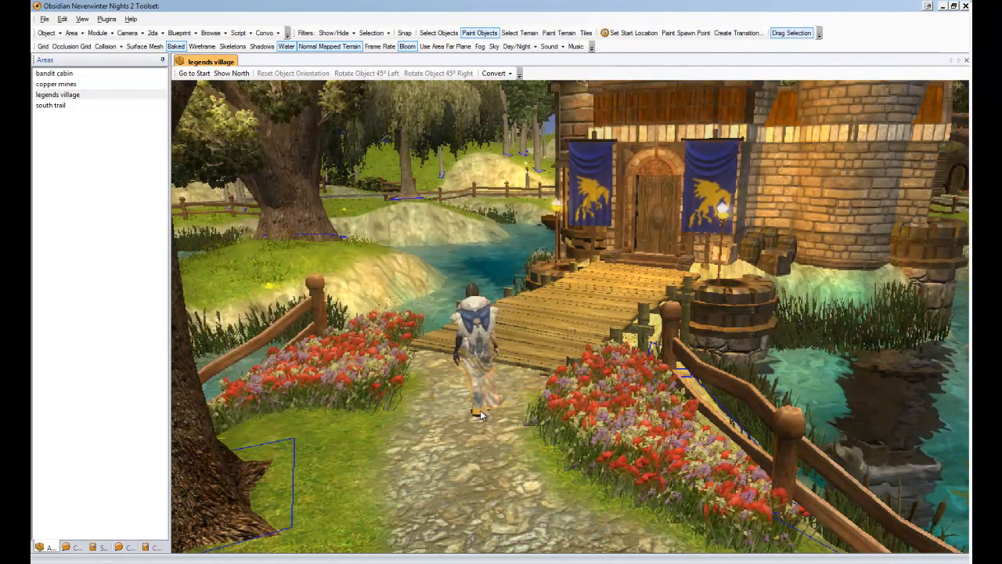
left_click(474, 414)
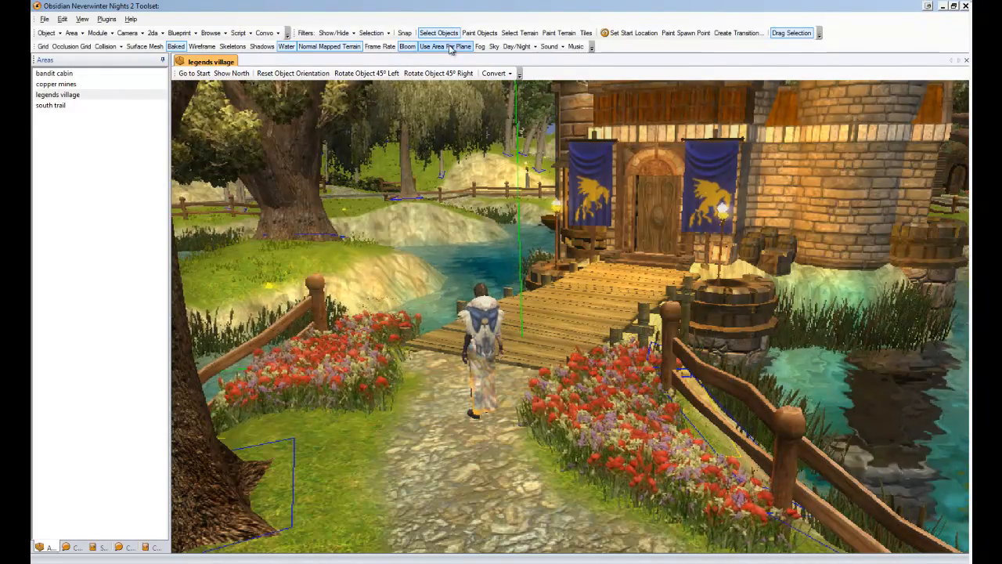
Hide trees in the viewport and move the NPC slightly further up the path toward the bridge.
left_click(335, 33)
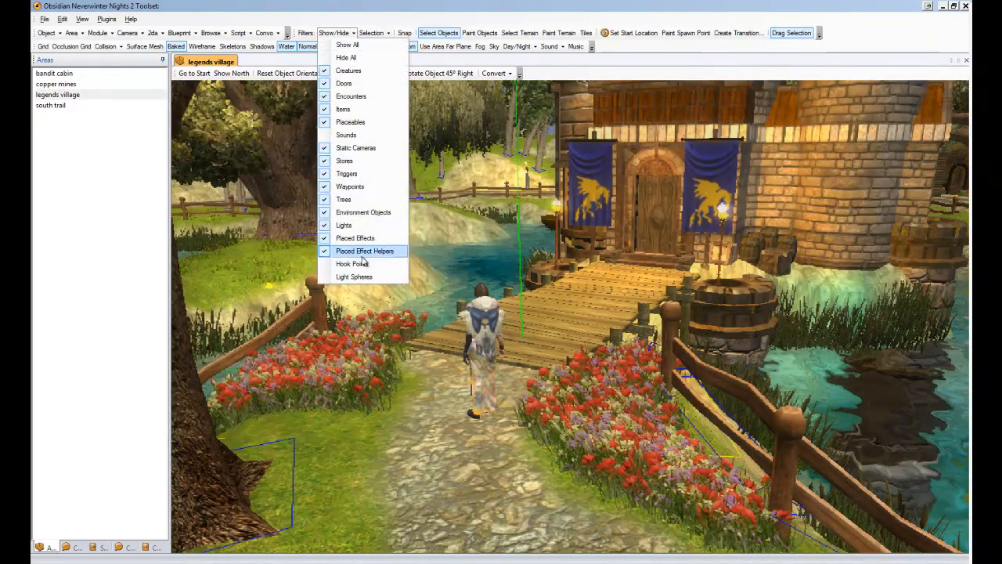
left_click(358, 201)
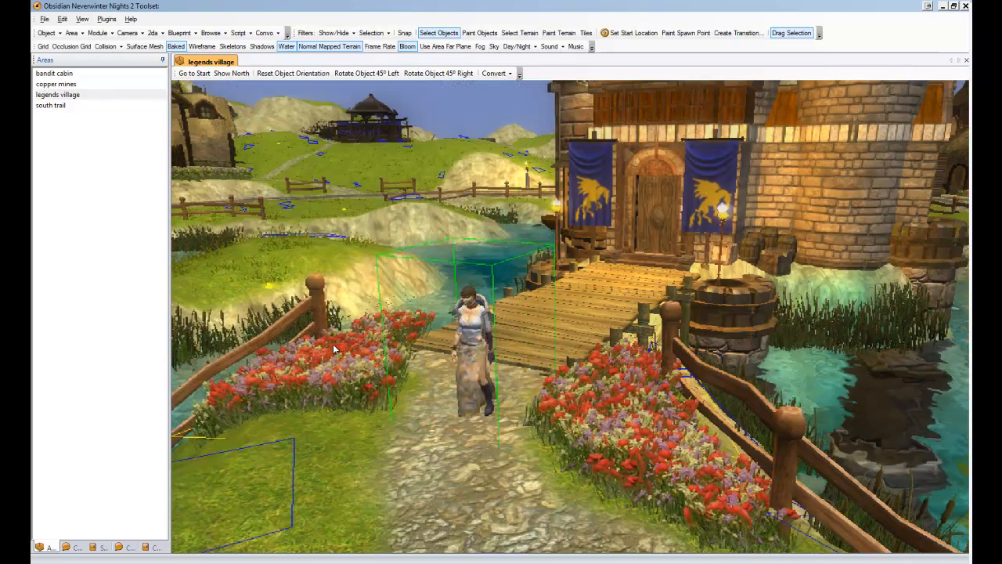
left_click_drag(471, 350, 432, 316)
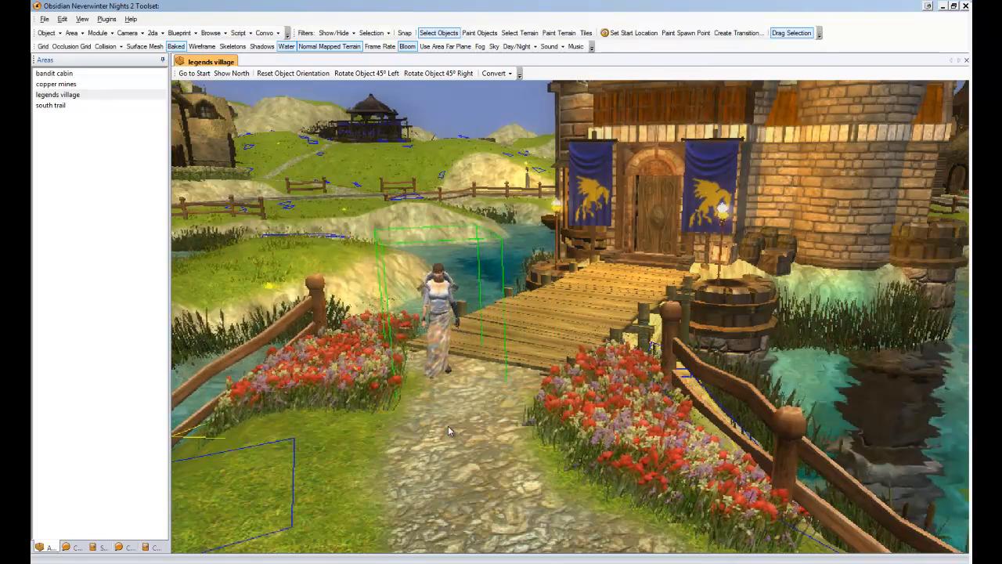
Show the surface mesh and paint creatures on the grassy hillside beyond the walkmesh edge.
middle_click_drag(448, 426, 490, 80)
middle_click_drag(575, 368, 514, 233)
left_click(143, 46)
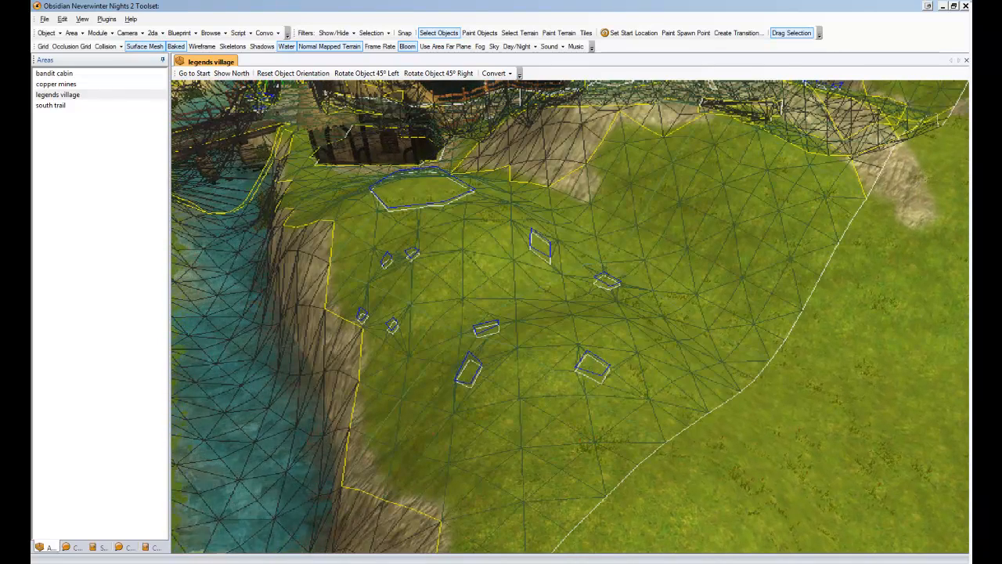
left_click(479, 33)
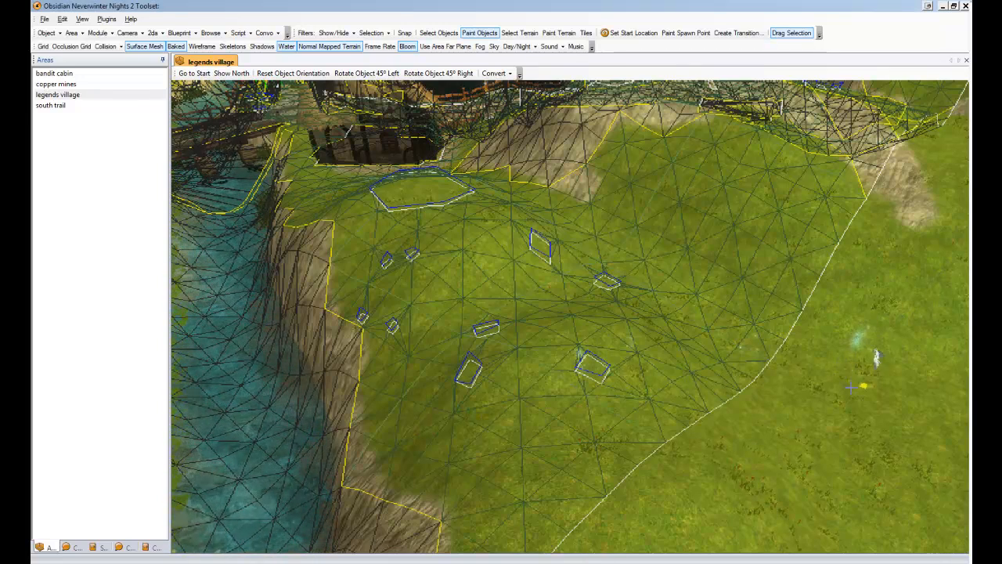
key("Escape")
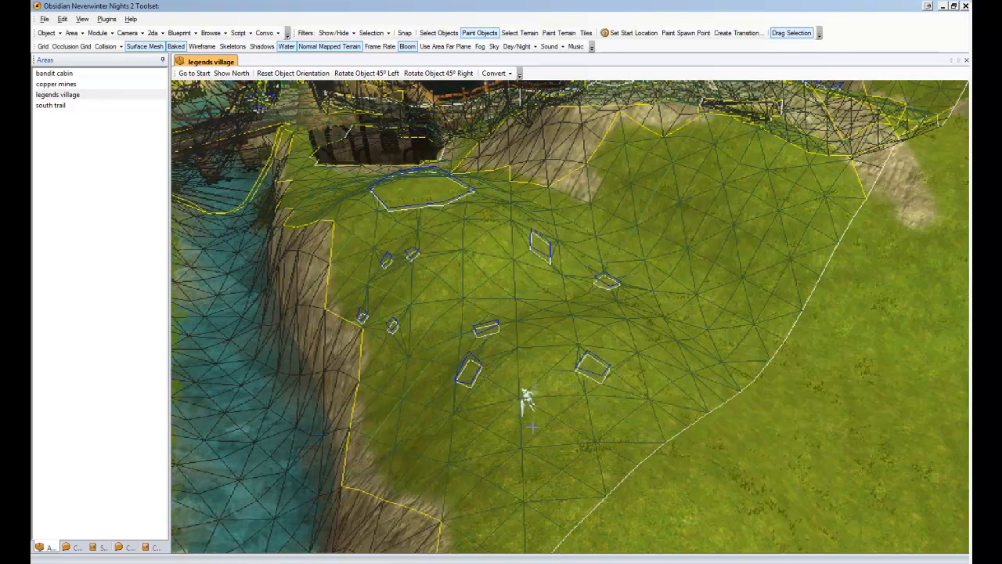
mouse_move(528, 402)
middle_mouse_down()
mouse_move(556, 384)
mouse_move(633, 457)
mouse_move(636, 344)
middle_mouse_up()
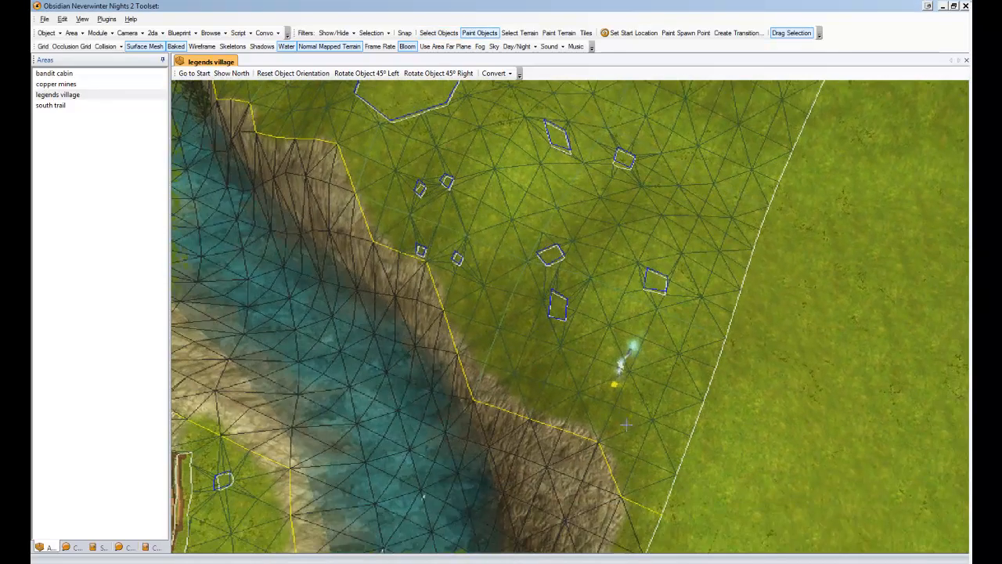
mouse_move(627, 284)
middle_mouse_down()
mouse_move(587, 364)
mouse_move(492, 372)
mouse_move(670, 347)
mouse_move(598, 302)
mouse_move(497, 373)
middle_mouse_up()
left_click(658, 295)
key("Escape")
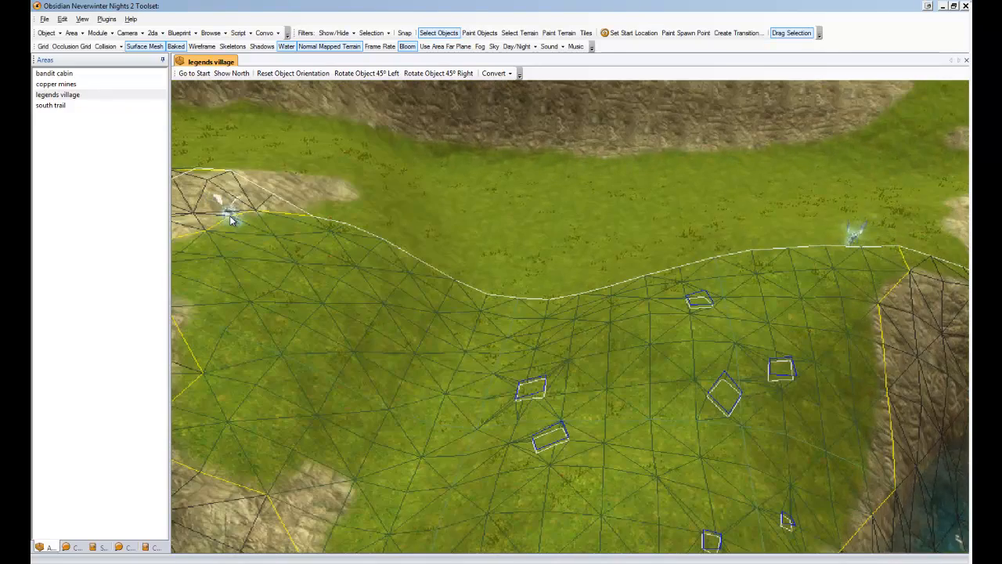
Delete the placed creatures and paint a creature again near the far end of the hill's edge.
key("Delete")
left_click(857, 237)
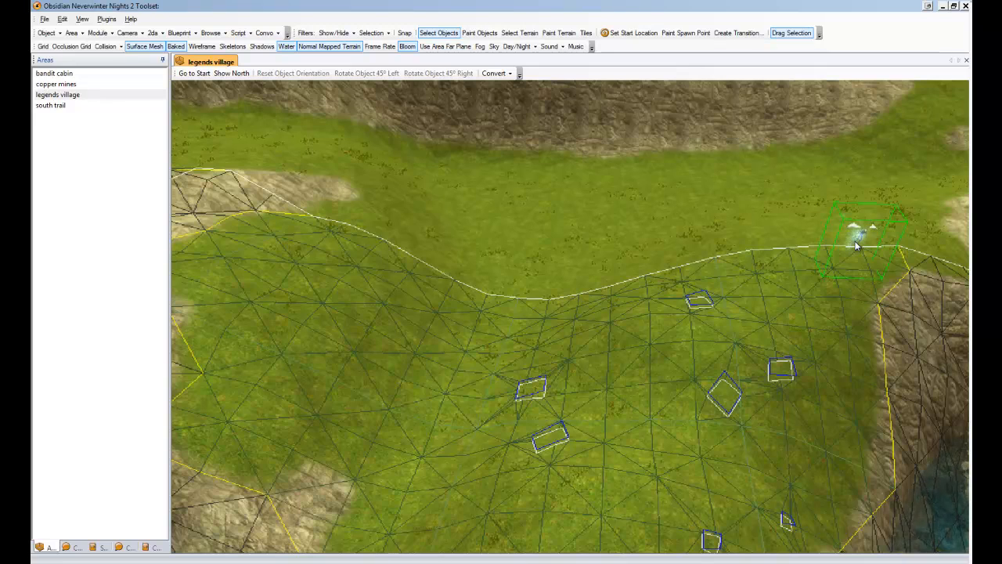
key("Delete")
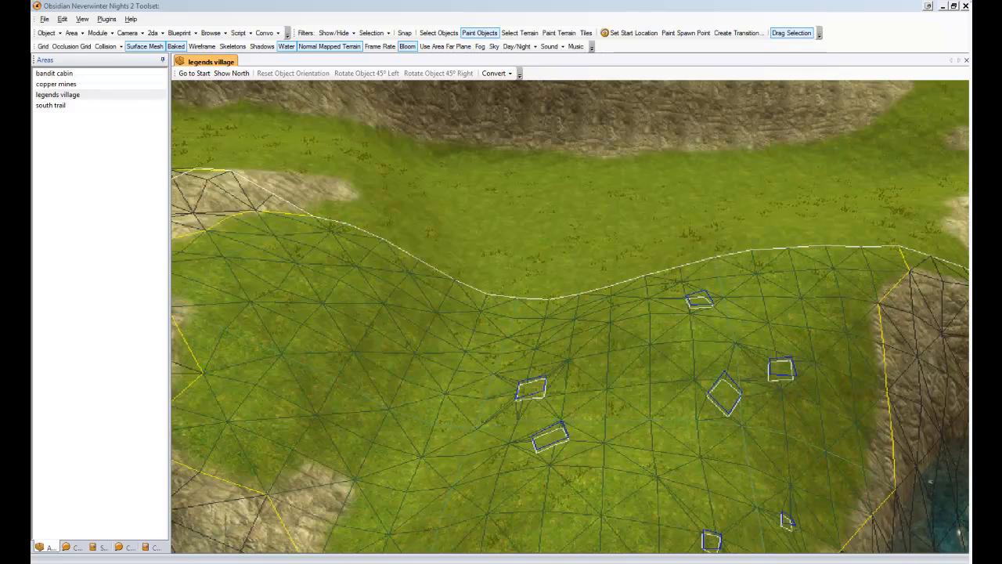
key("Escape")
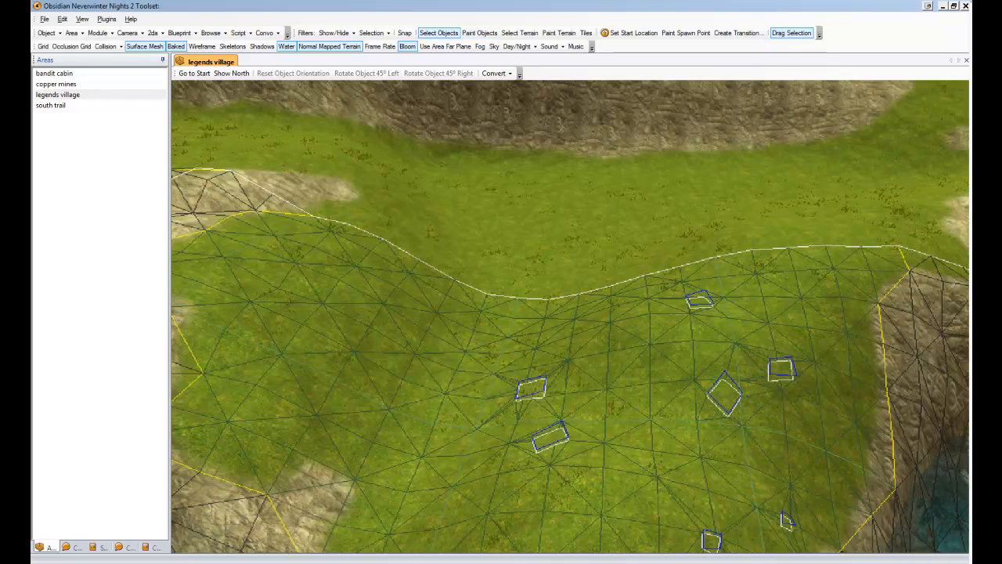
left_click(806, 268)
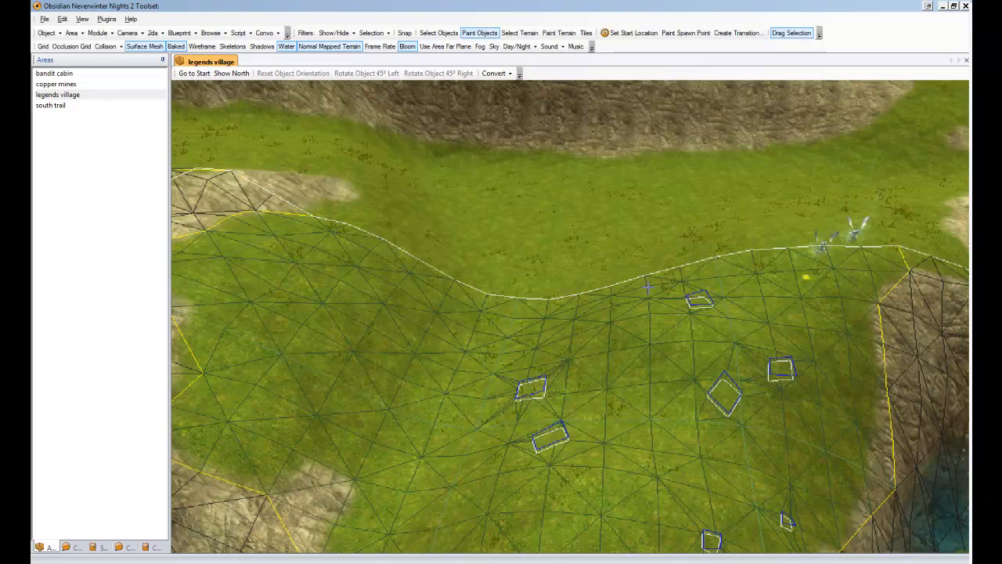
key("Escape")
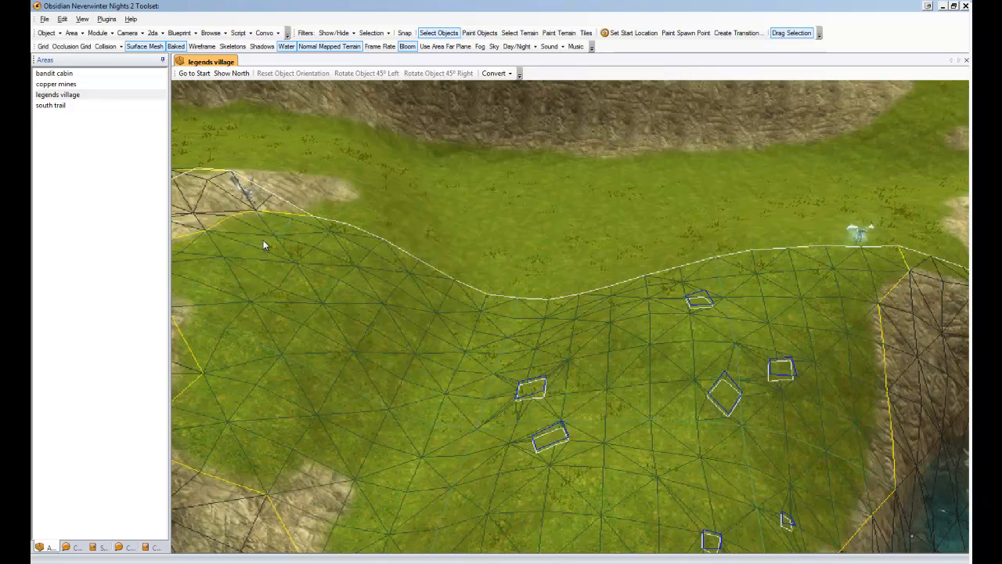
Turn off the surface mesh display.
scroll(358, 347, "down", 3)
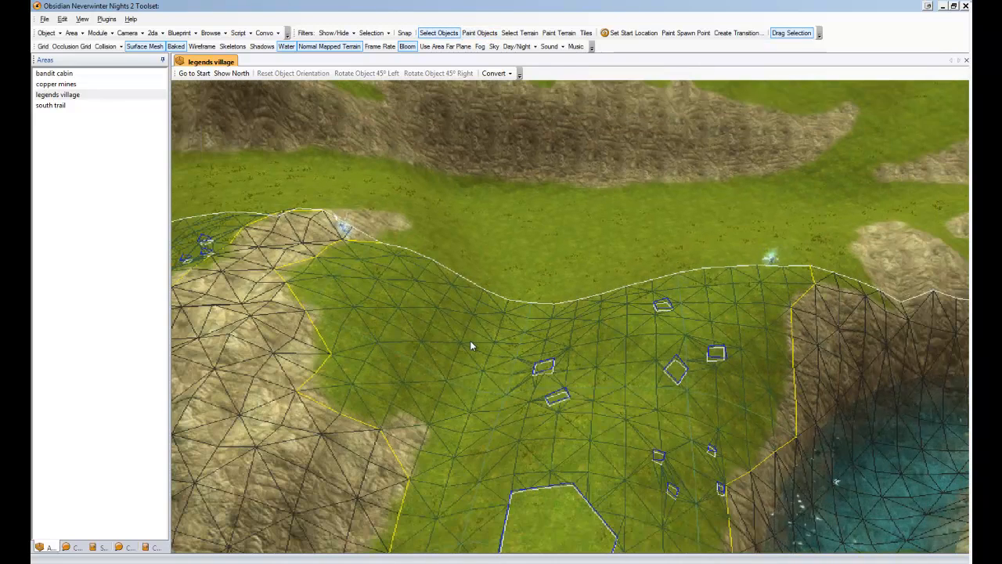
scroll(506, 334, "up", 2)
middle_click_drag(506, 336, 354, 202)
left_click_drag(354, 201, 643, 495, "ctrl")
left_click(145, 46)
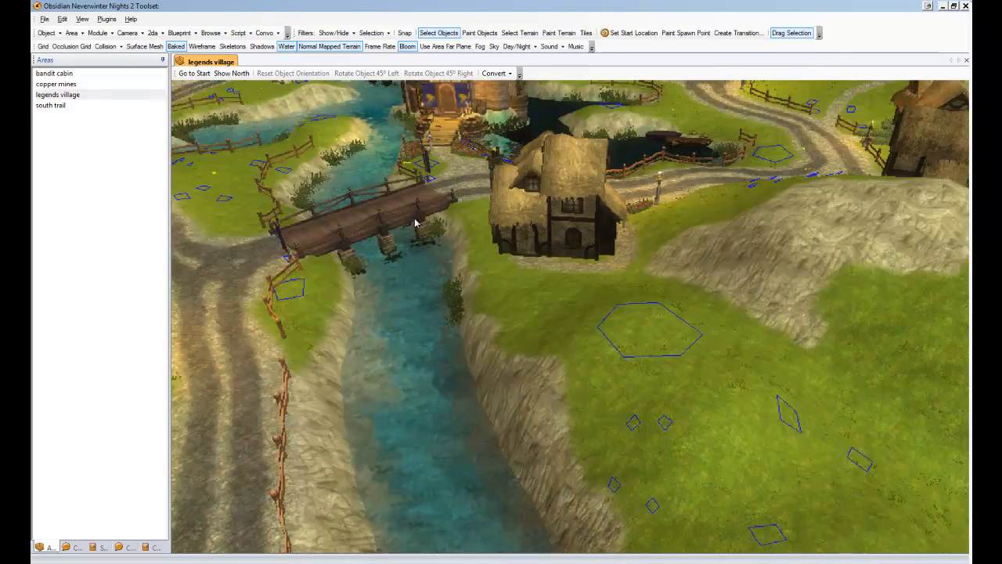
left_click_drag(449, 230, 648, 402, "ctrl")
middle_click_drag(648, 398, 639, 425)
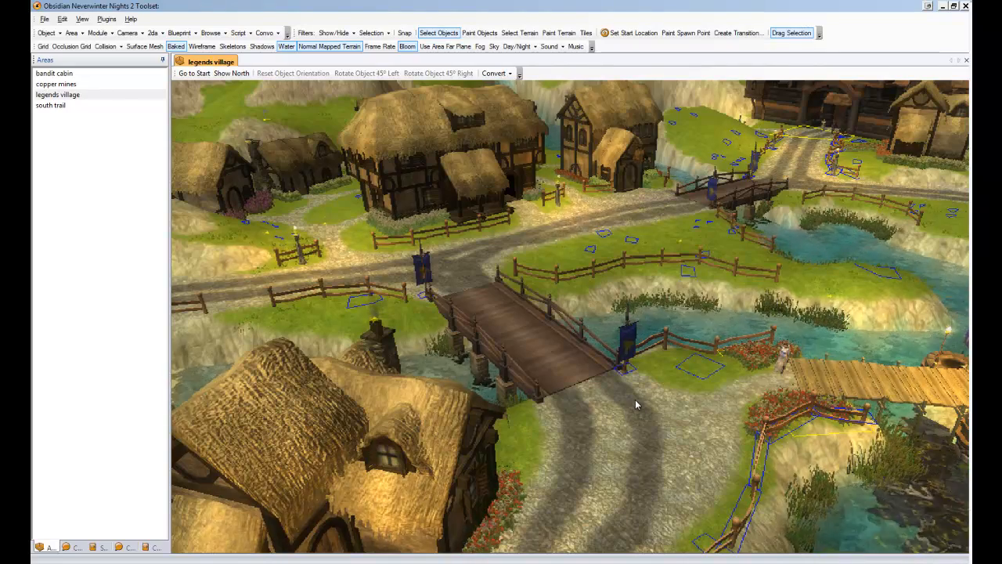
Open the Legends Quest Plugin and start a new Lore Book.
left_click(106, 18)
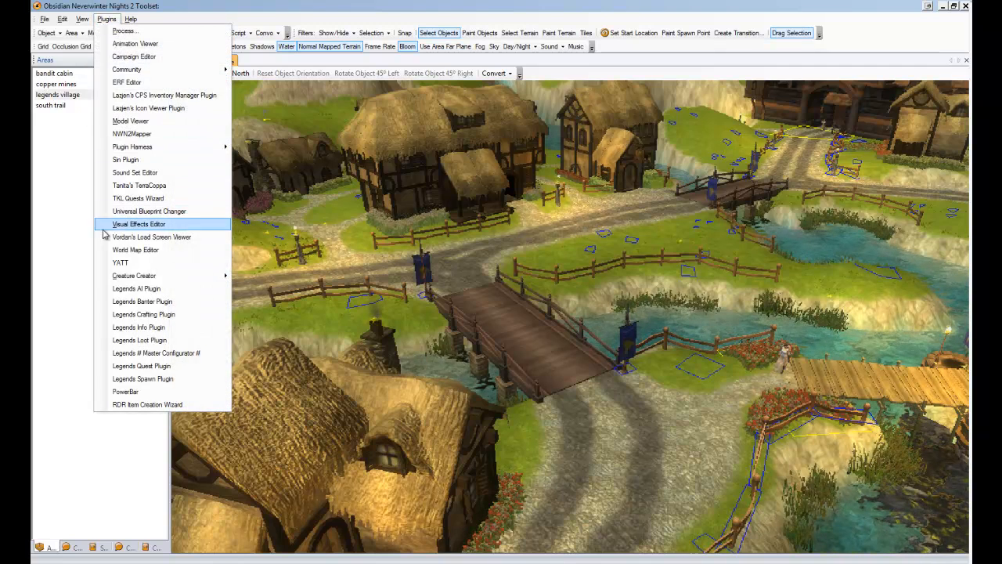
left_click(137, 367)
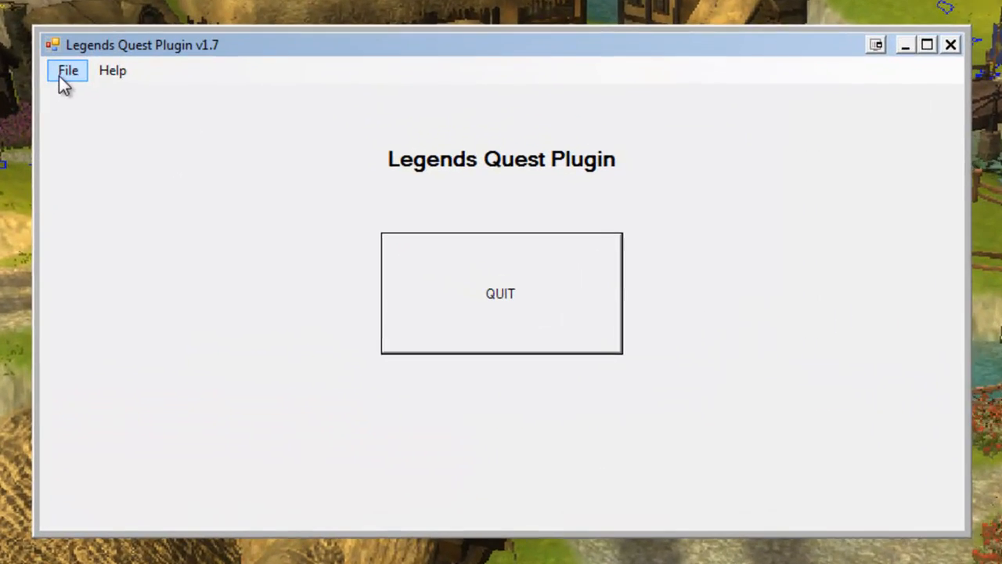
left_click(61, 77)
mouse_move(55, 129)
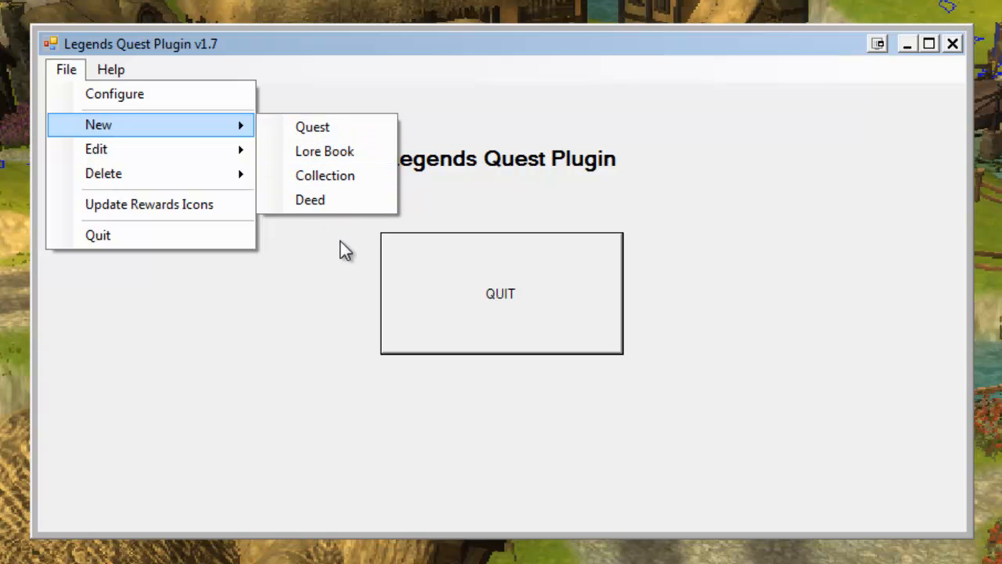
left_click(358, 151)
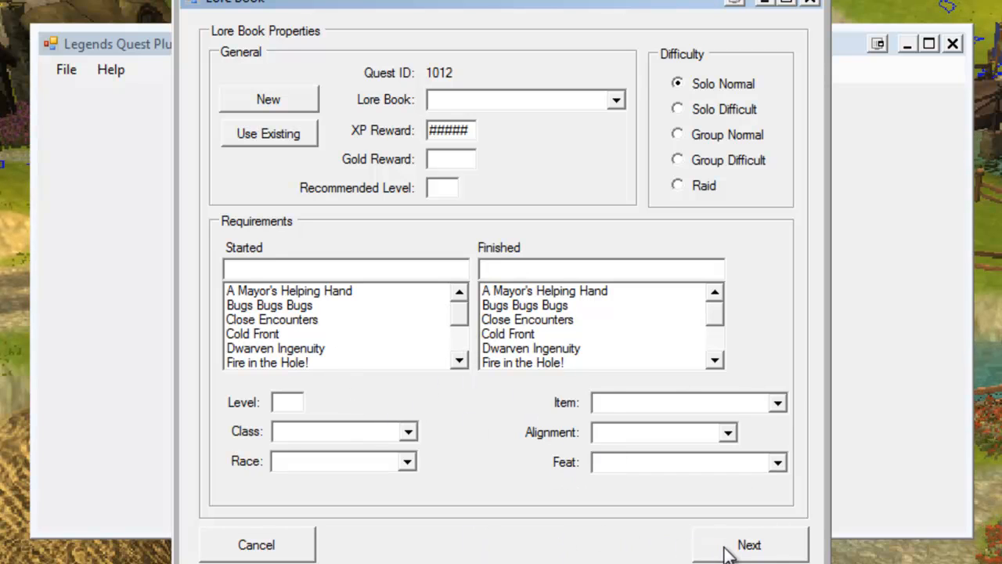
Advance to the first Lore Book page and write sample offer text, then clear the offer box again.
left_click(748, 546)
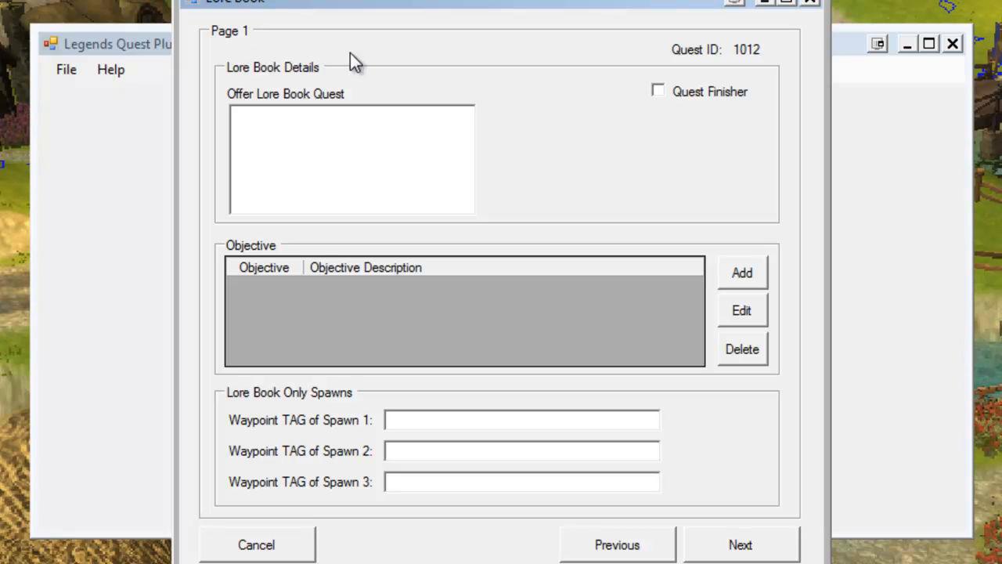
left_click(338, 138)
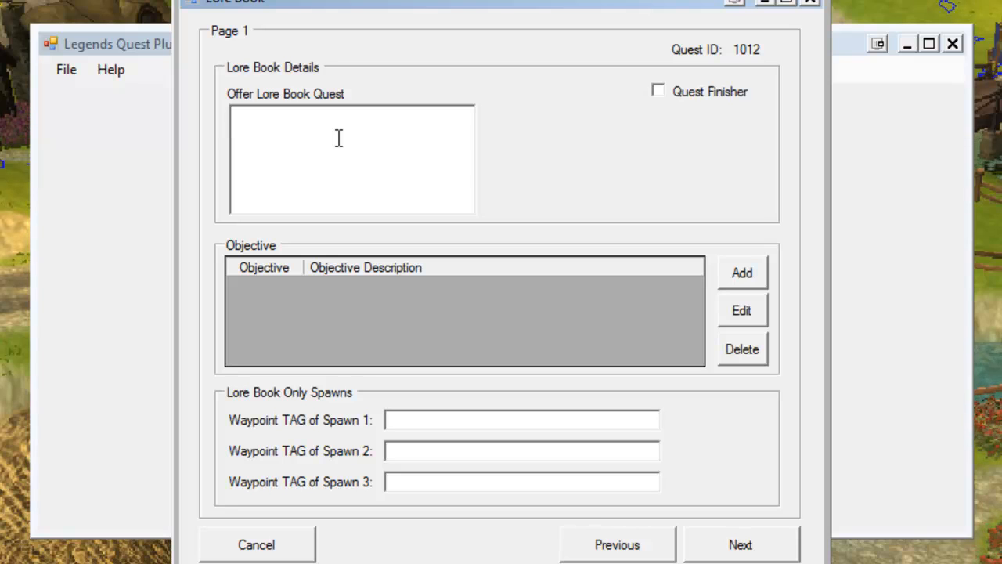
type("As you tre")
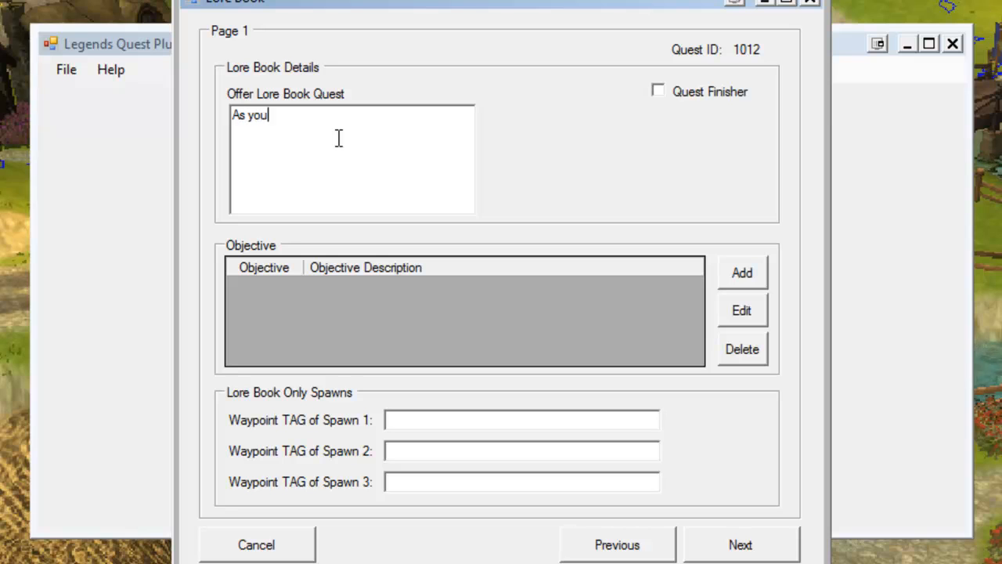
key("BackSpace")
key("BackSpace")
key("BackSpace")
type("open this")
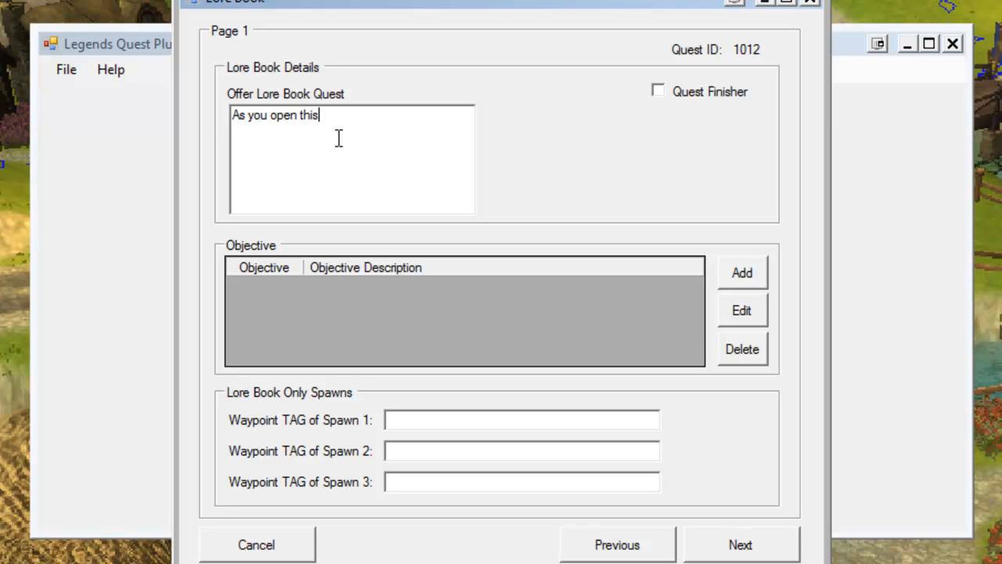
type(" book, you")
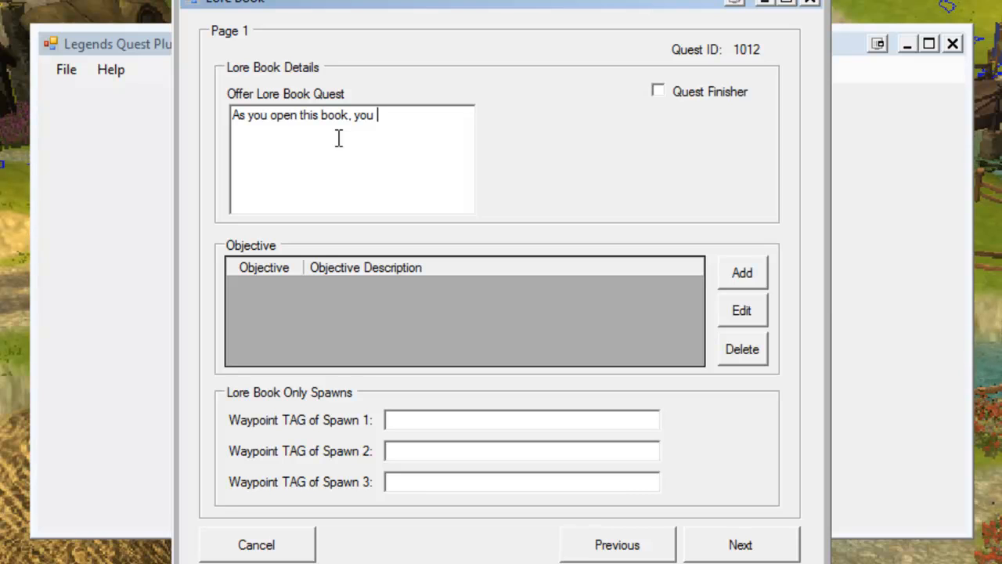
type(" learn that it is ")
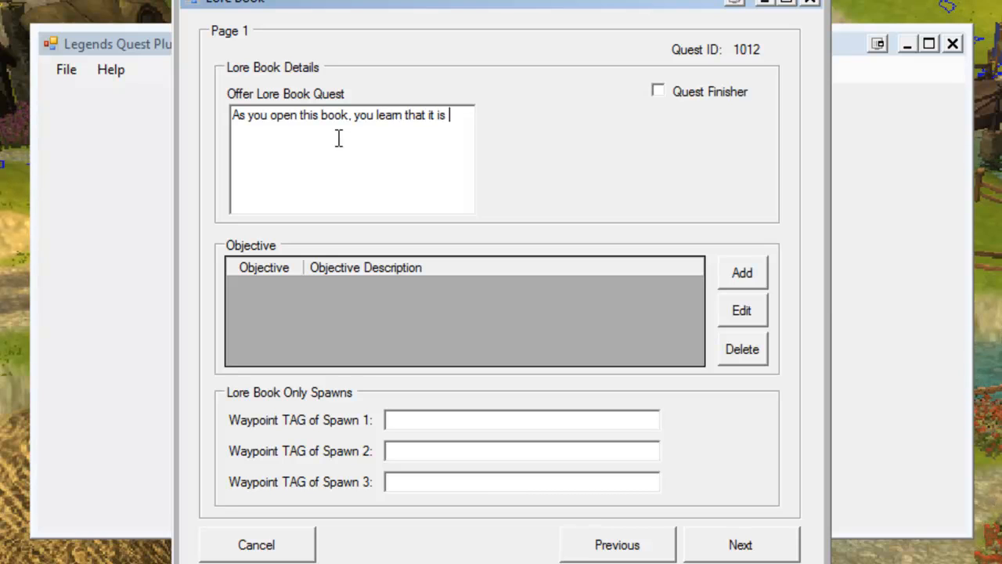
type("the chronicle of ")
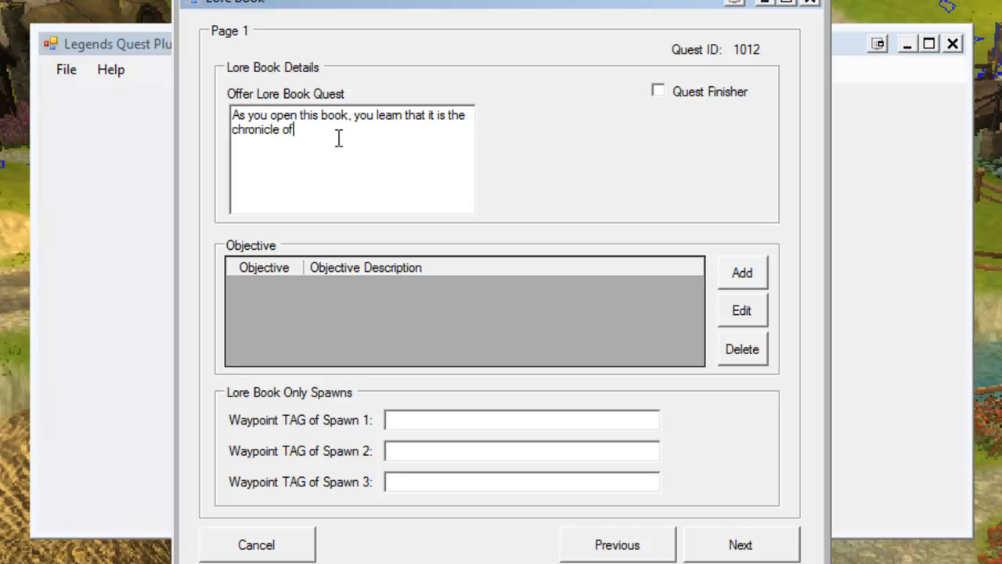
type("suc")
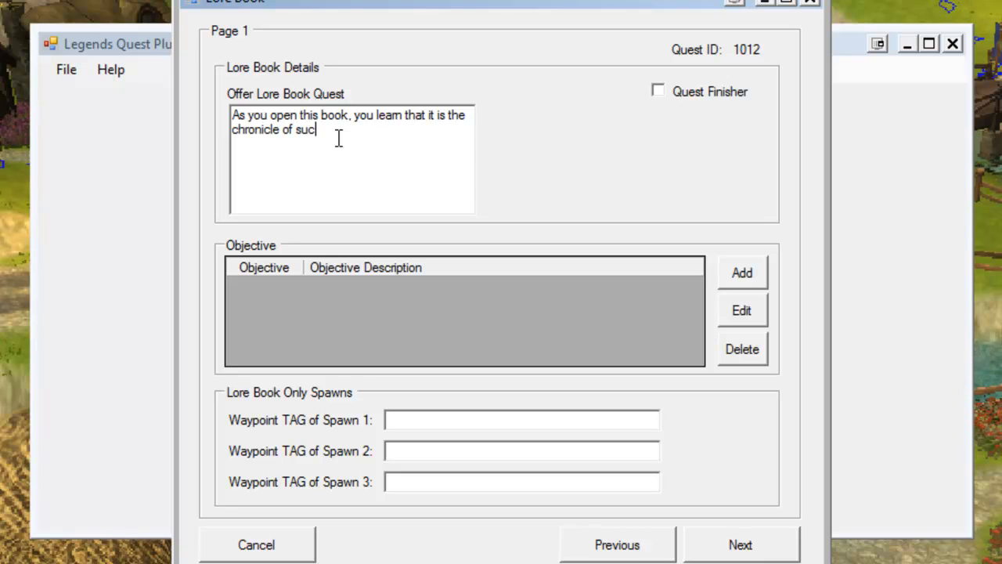
type("h and such.")
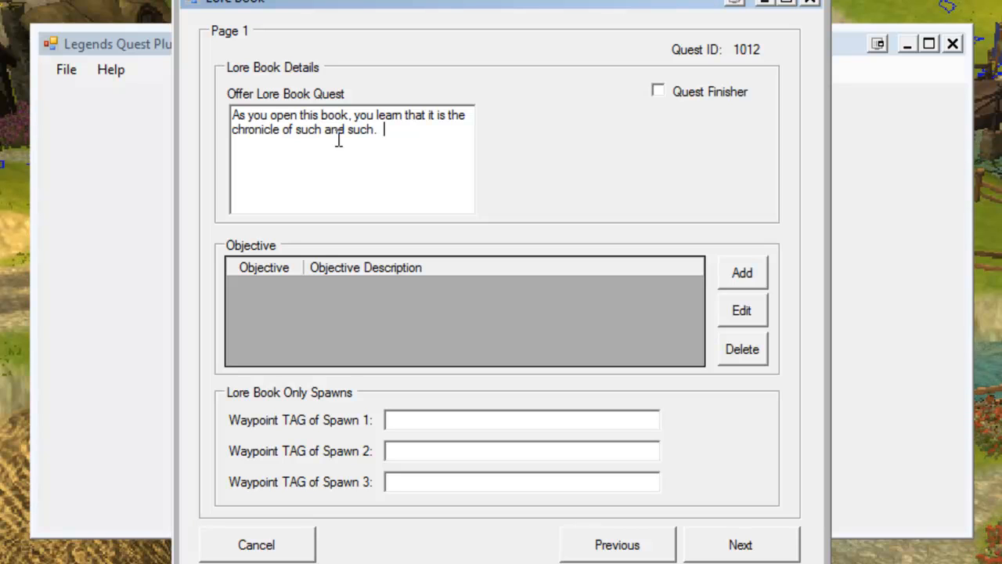
key("ctrl+a")
key("Delete")
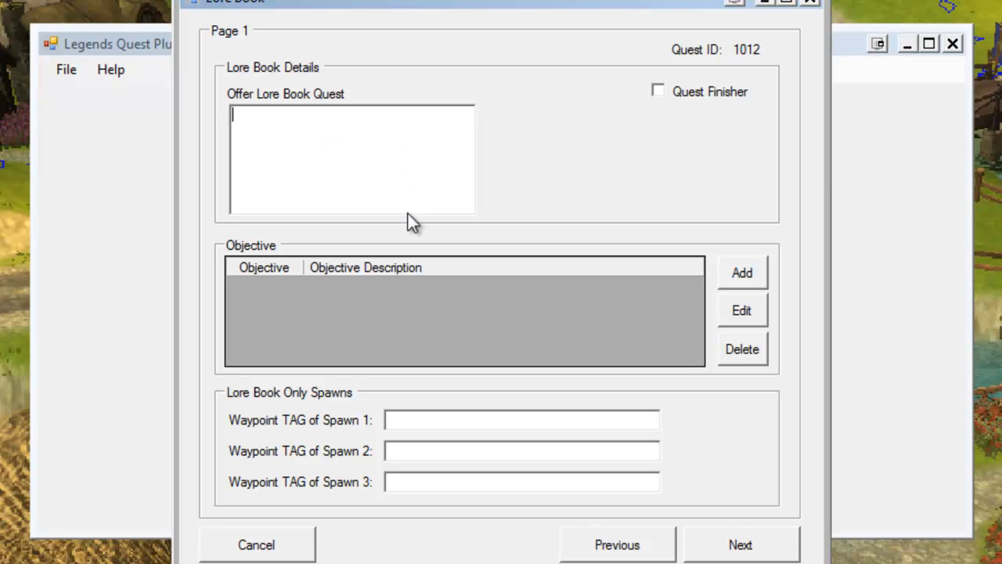
Review the objective types without adding one, then page forward through the Lore Book pages to the quest rewards.
left_click(744, 281)
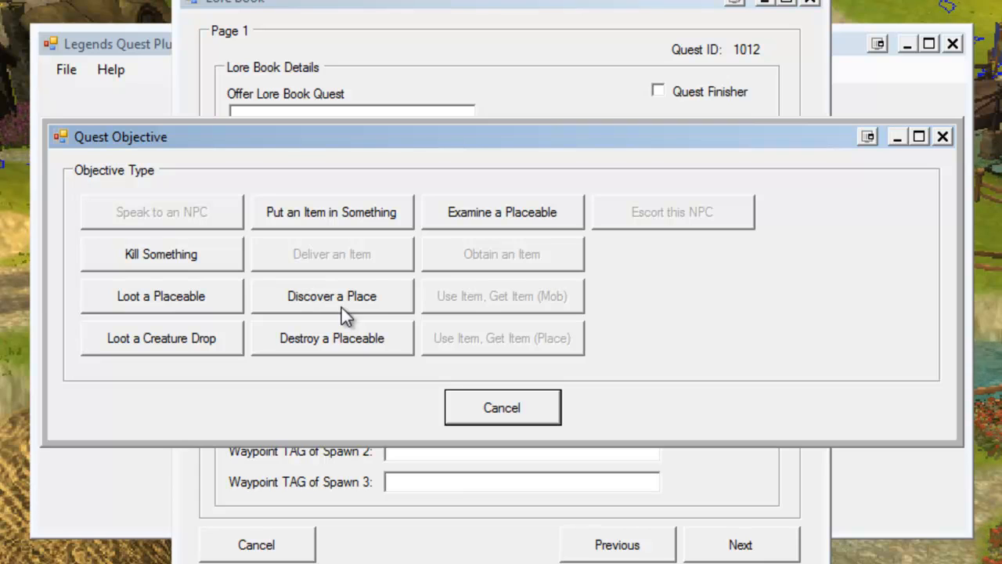
left_click(507, 412)
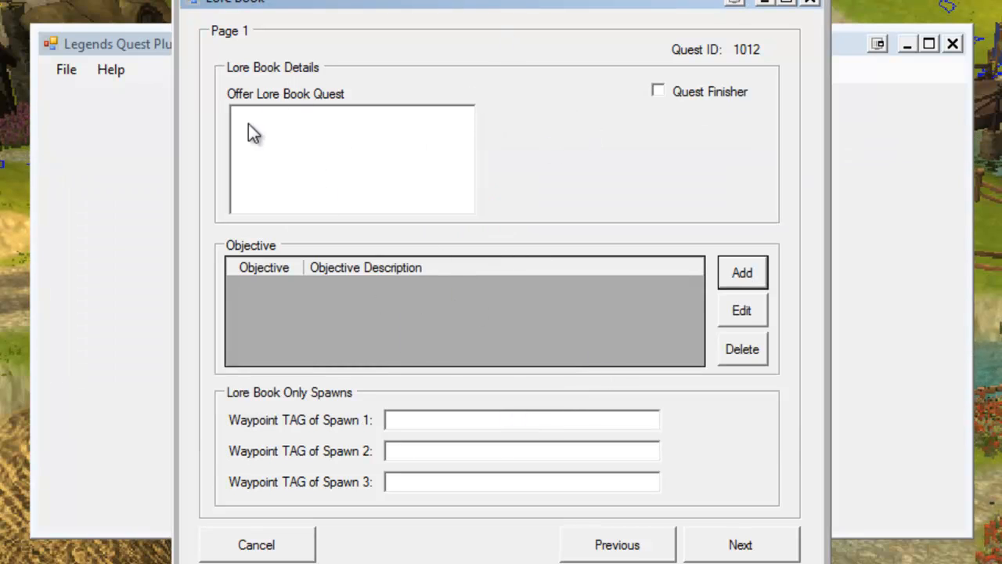
left_click(737, 540)
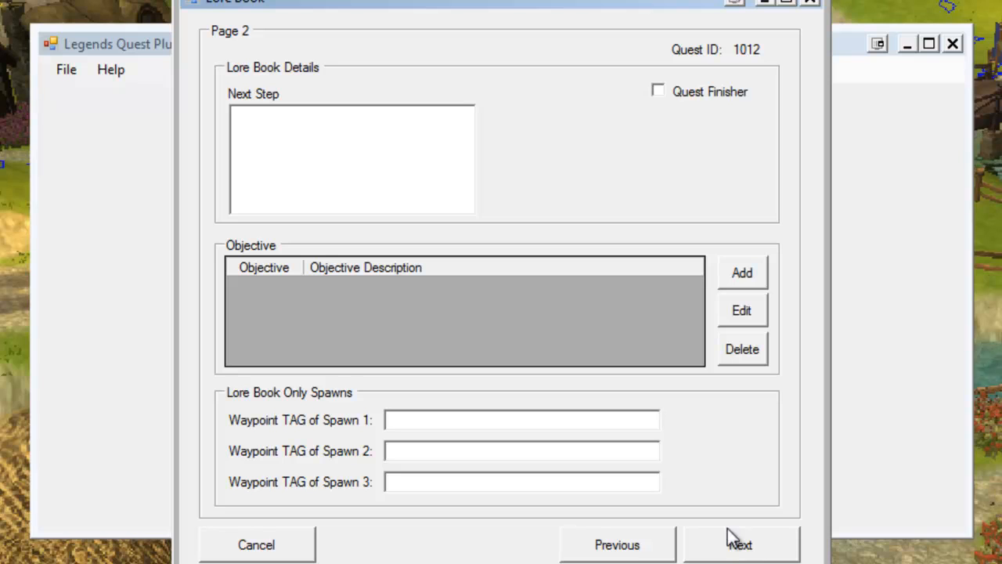
left_click(757, 544)
left_click(758, 544)
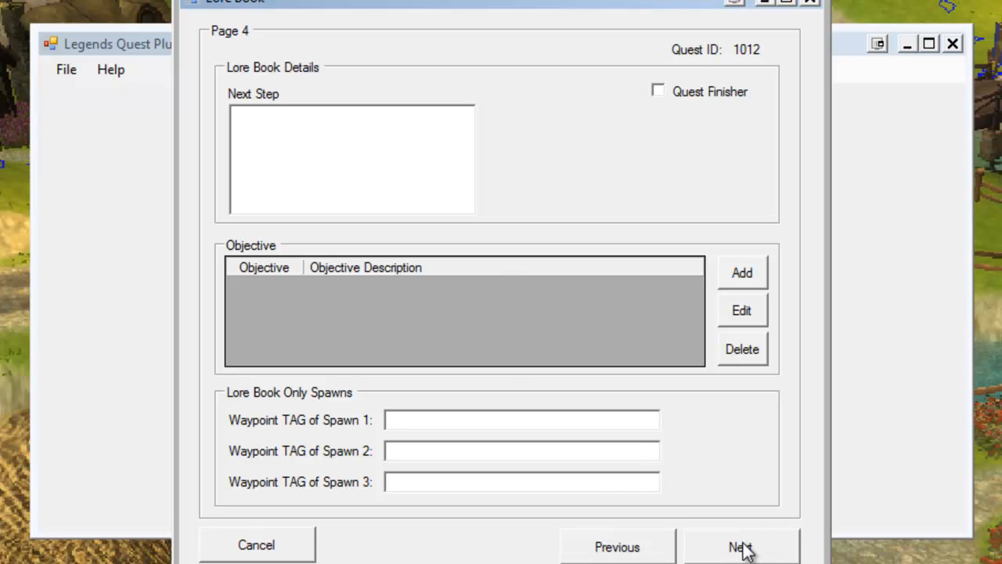
left_click(743, 547)
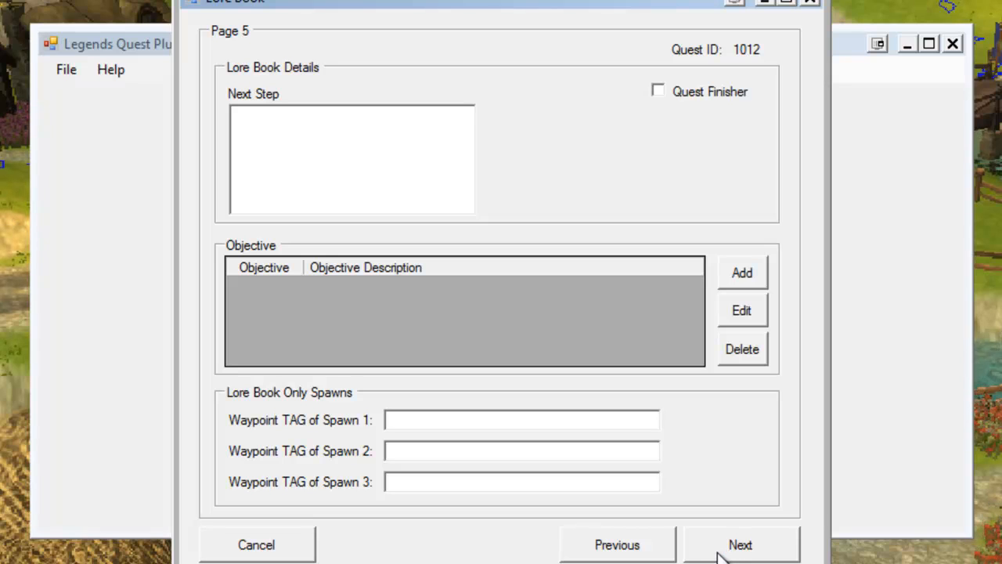
left_click(720, 553)
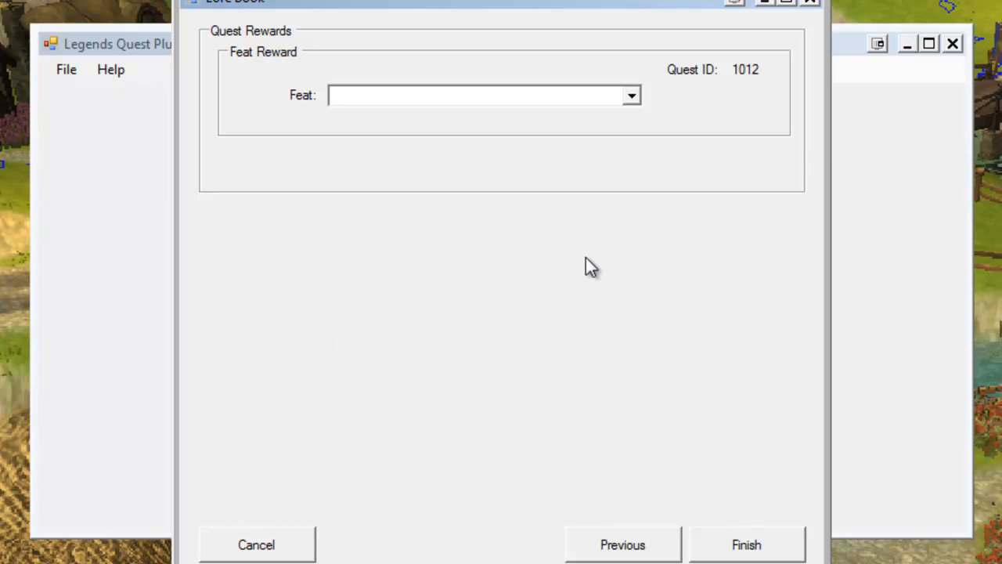
Browse the feat reward list without choosing a feat, then cancel the Lore Book.
left_click(631, 95)
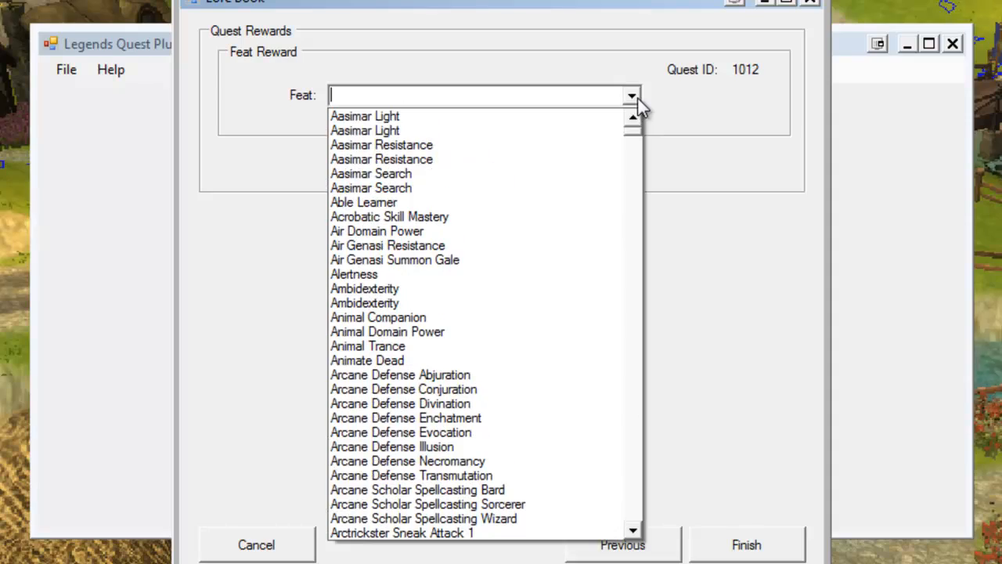
left_click_drag(634, 139, 639, 377)
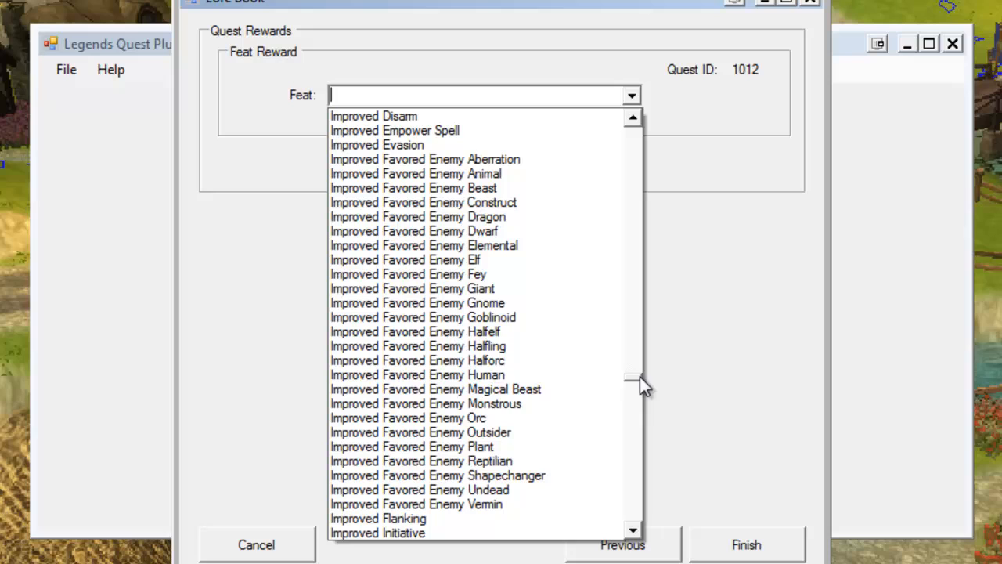
left_click(693, 350)
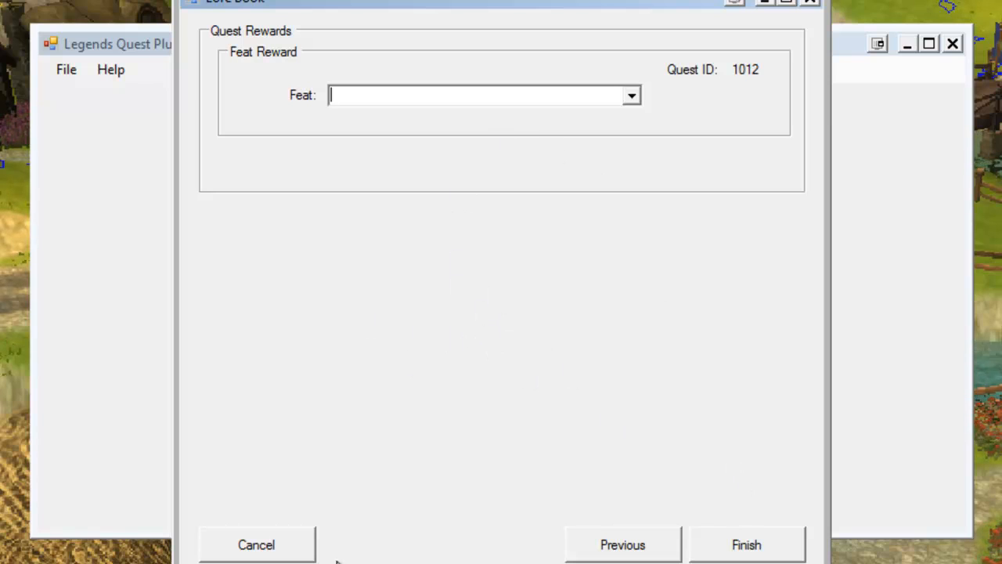
left_click(276, 546)
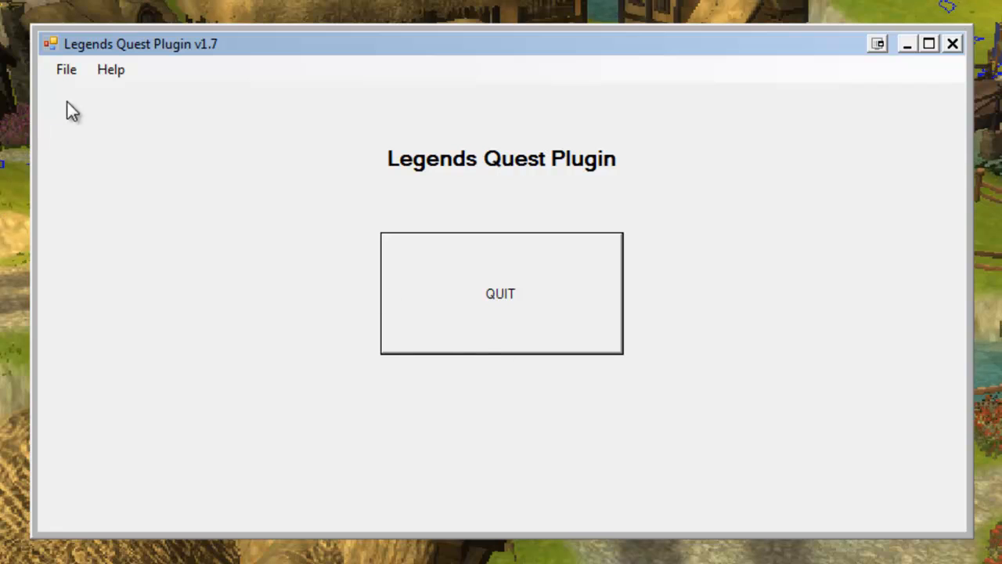
Start a new Collection quest from the plugin.
left_click(79, 76)
mouse_move(79, 123)
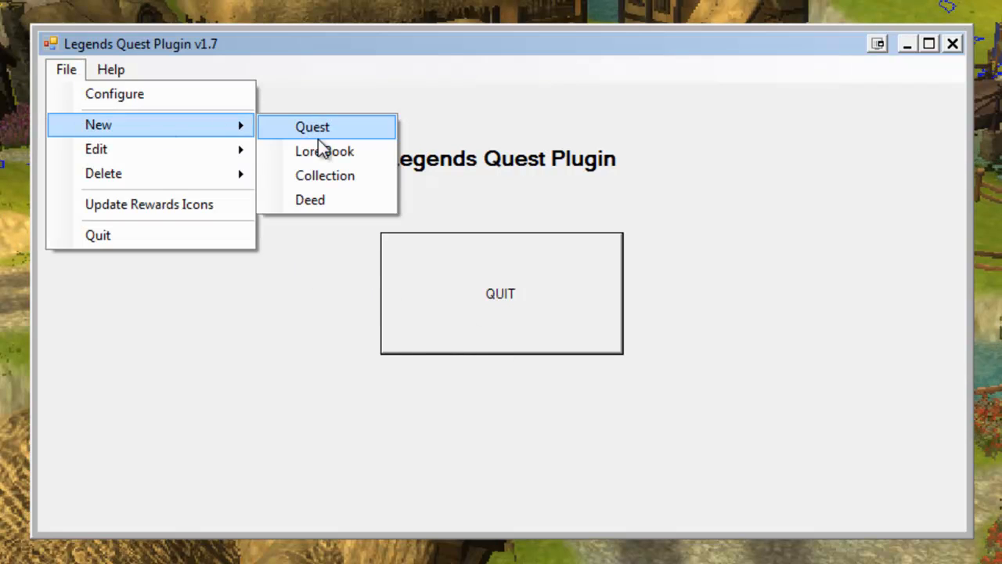
left_click(322, 178)
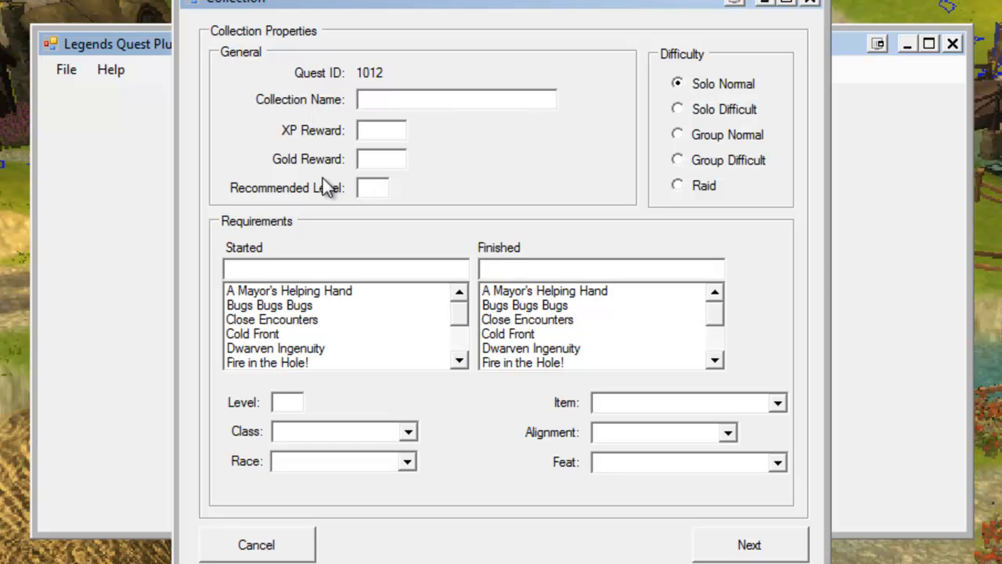
Name the collection Wine Collection with 100 XP, 50 gold, recommended level 1, and advance to the collection items.
type("Wine Collection")
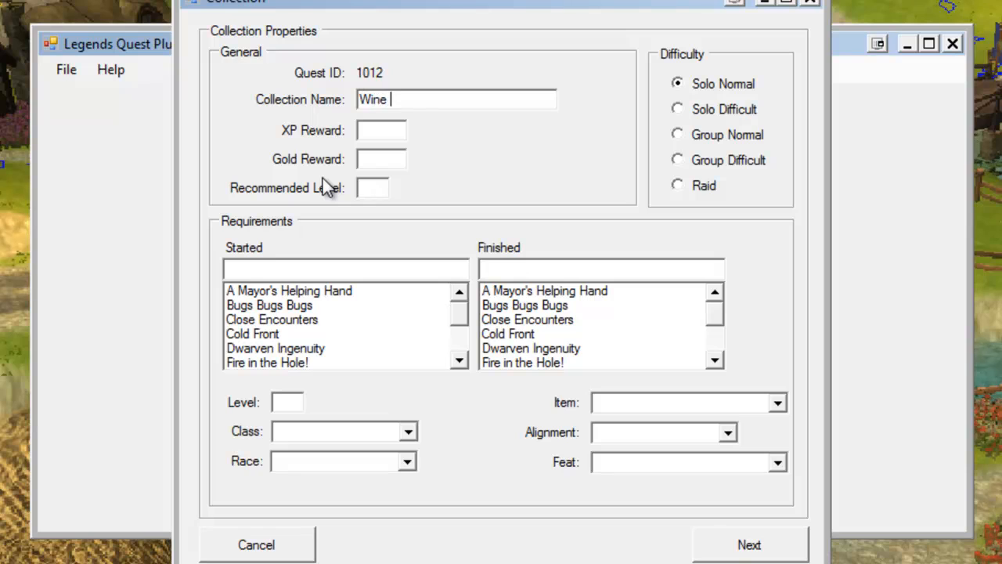
key("Tab")
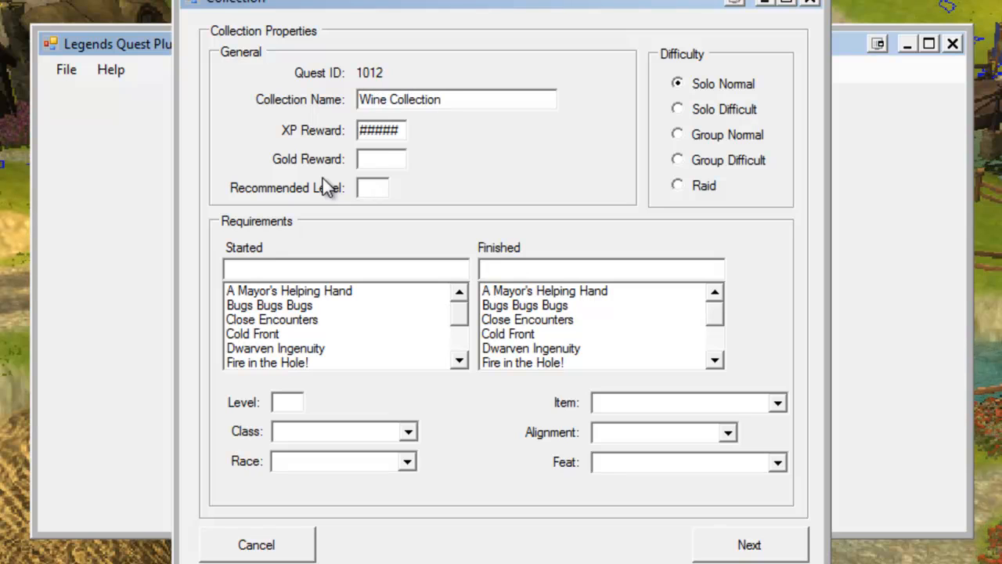
type("100")
key("Tab")
type("50")
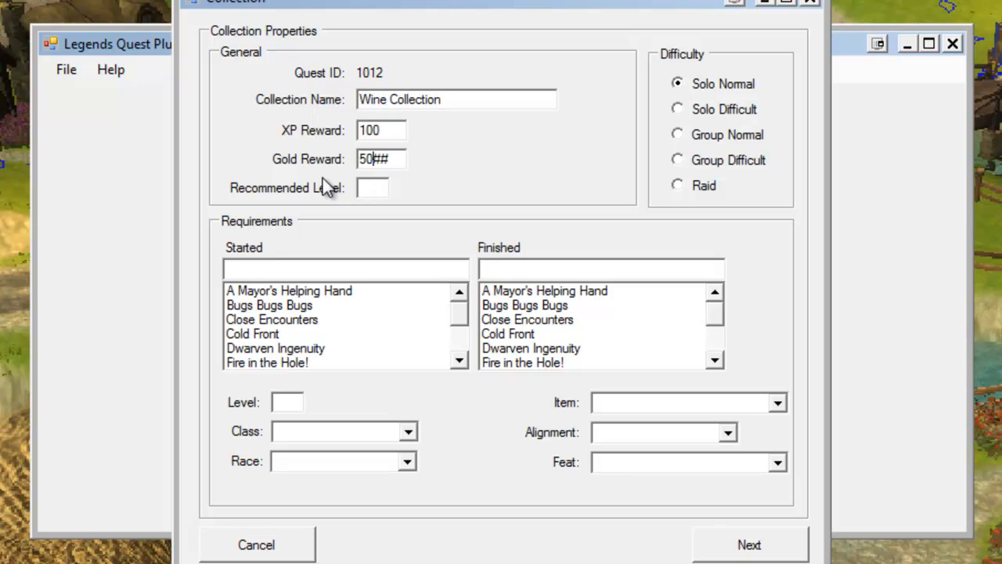
key("Tab")
type("1")
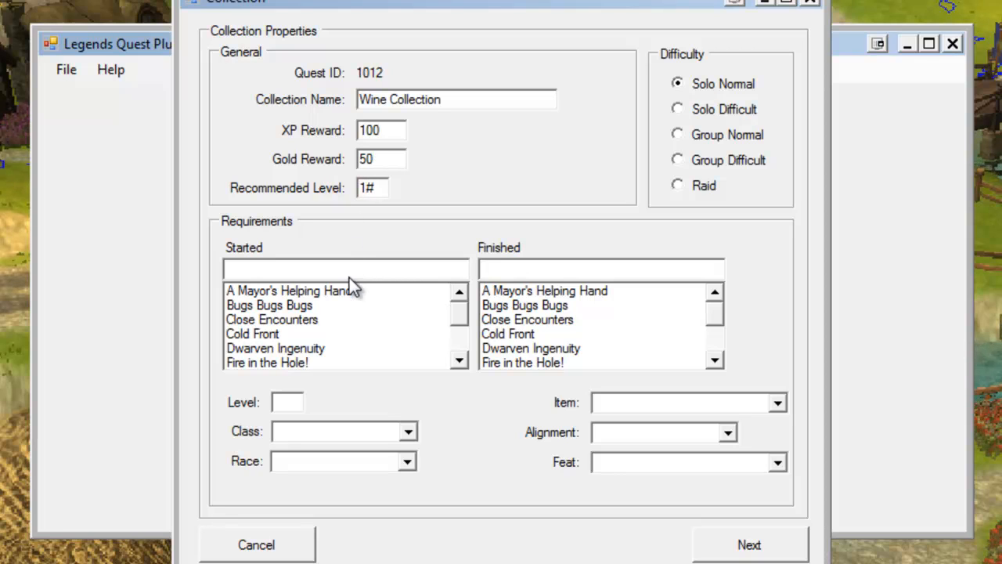
left_click(729, 546)
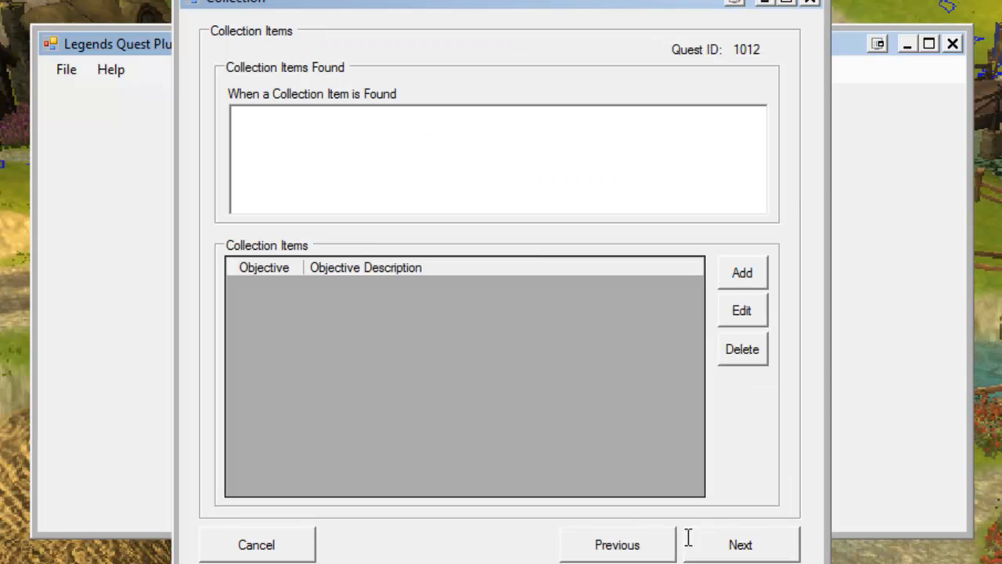
Write the item-found message: "You've discovered a fine bottle of wine. It appears that this may belong to a complete set..." ending "...pay handsomely for them.".
left_click(430, 127)
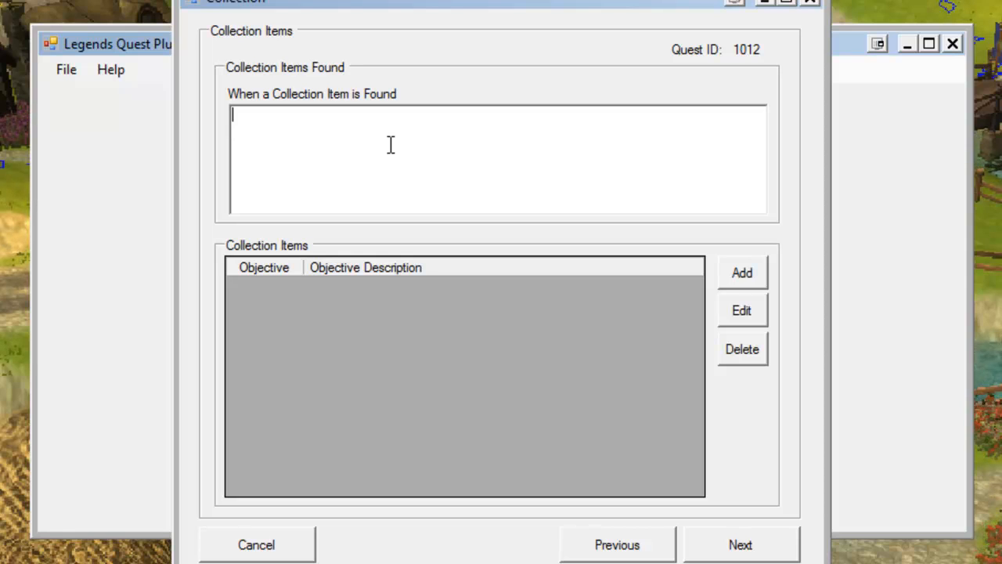
type("You've dis")
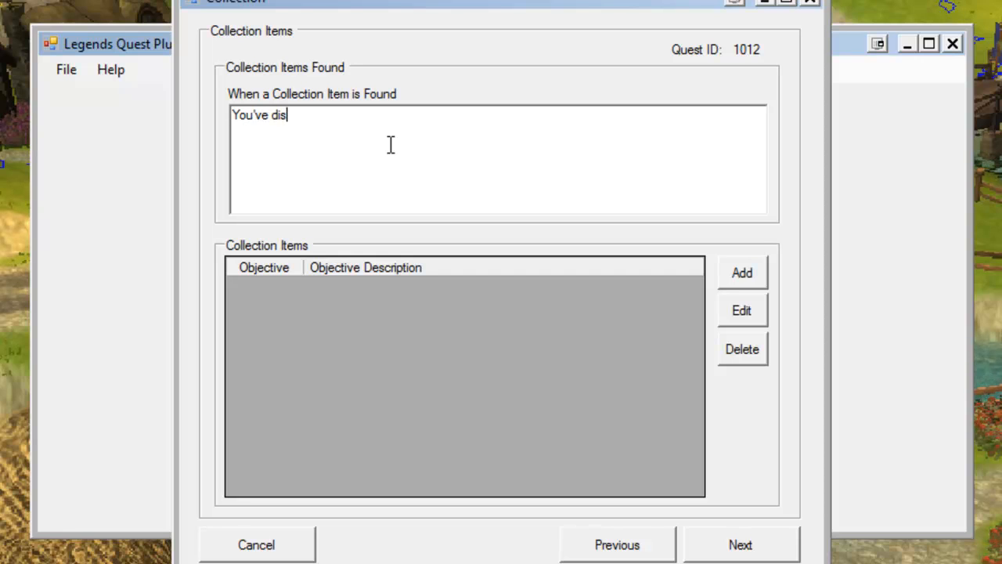
type("covered a ")
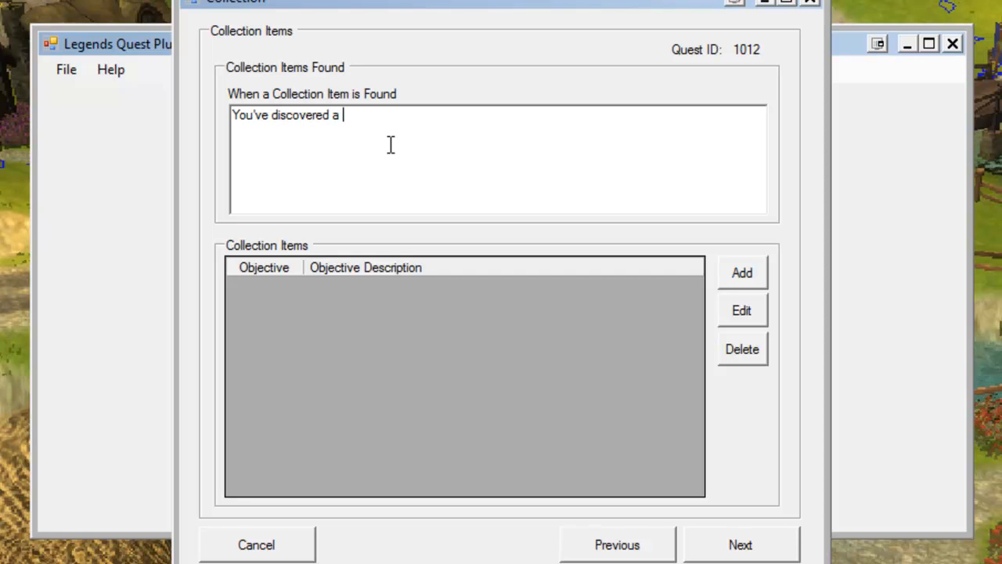
type("fine bottle ")
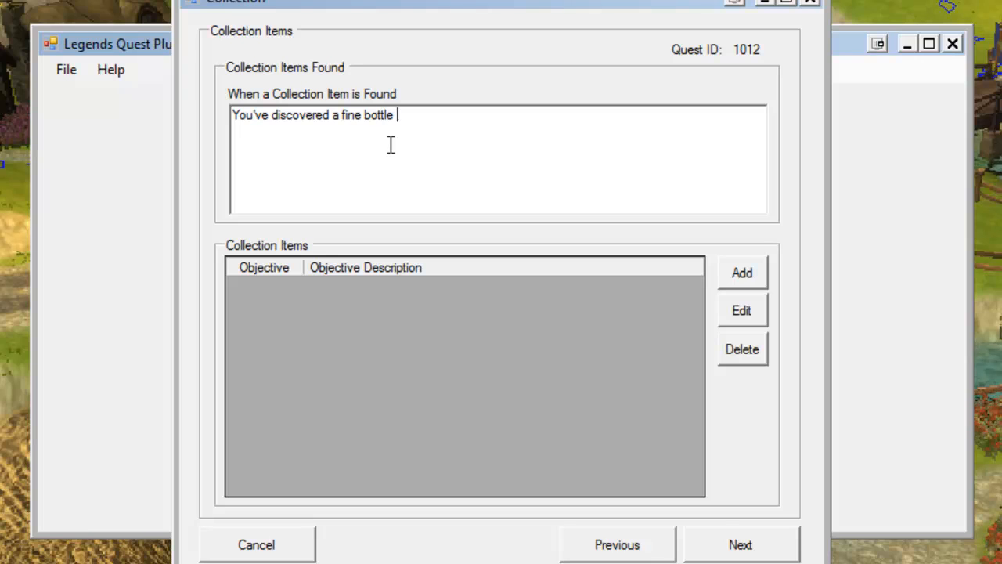
type("of wiune")
key("BackSpace")
key("BackSpace")
key("BackSpace")
type("ne.  ")
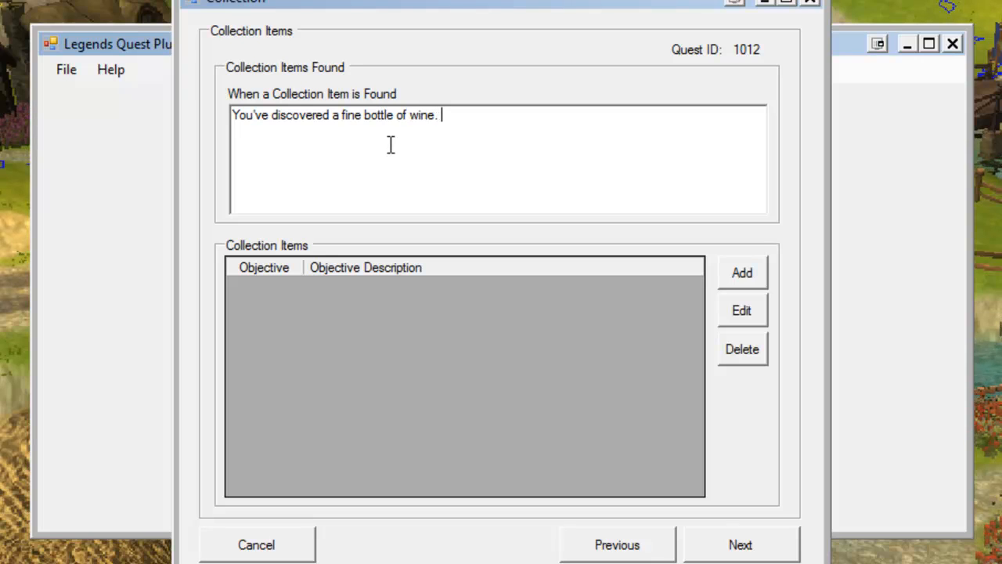
type("It app")
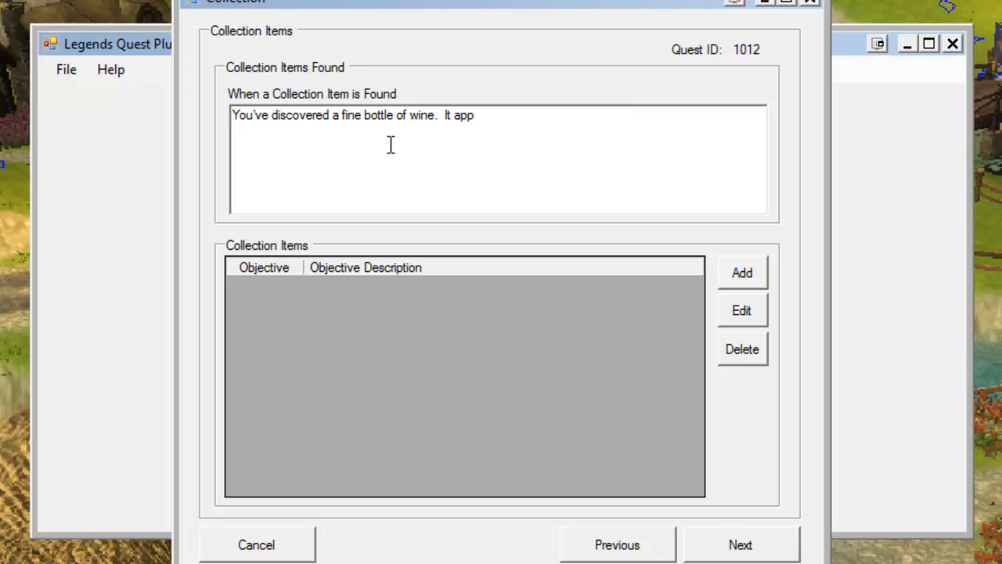
type("ears that this ")
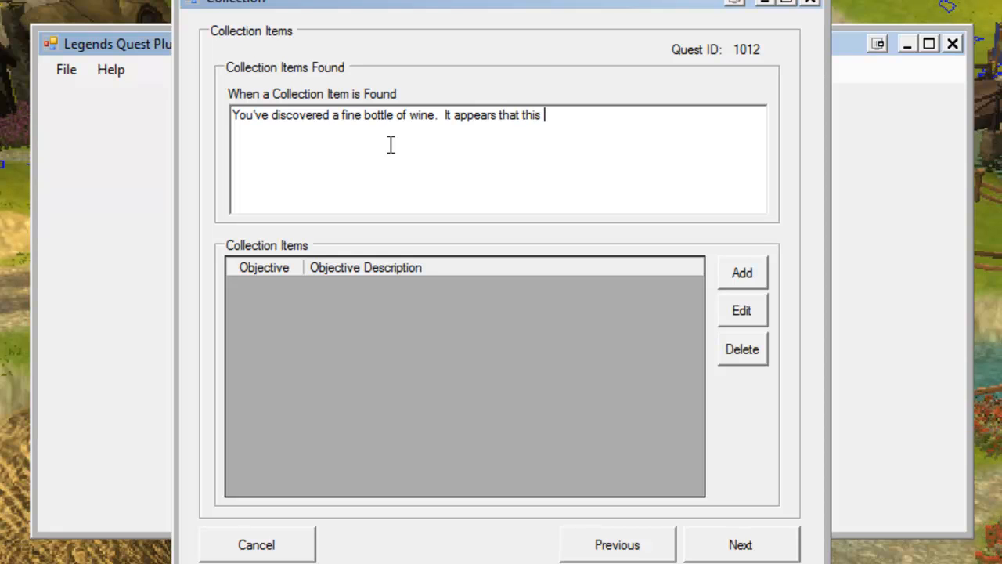
type("may belong ")
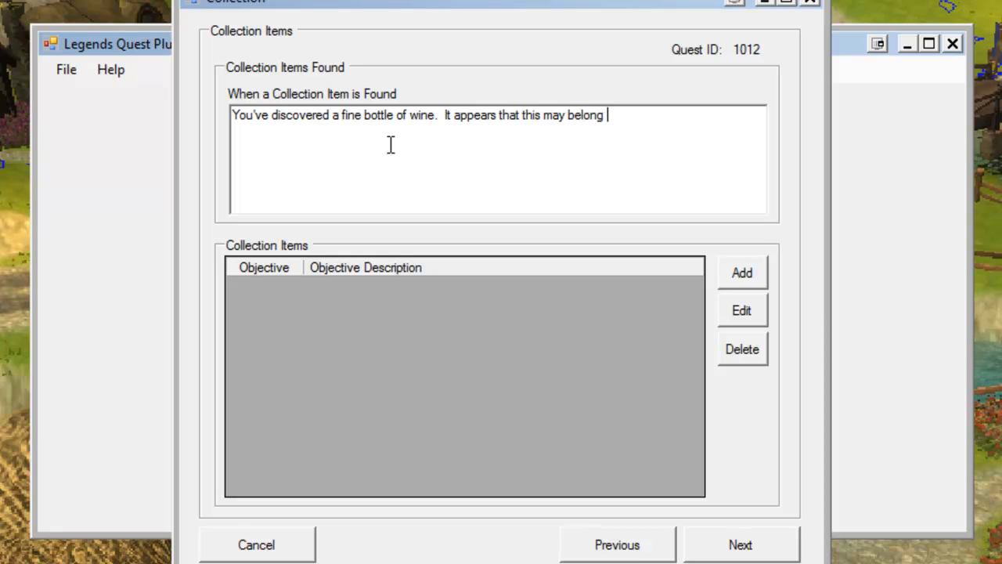
type("to a complete set.  ")
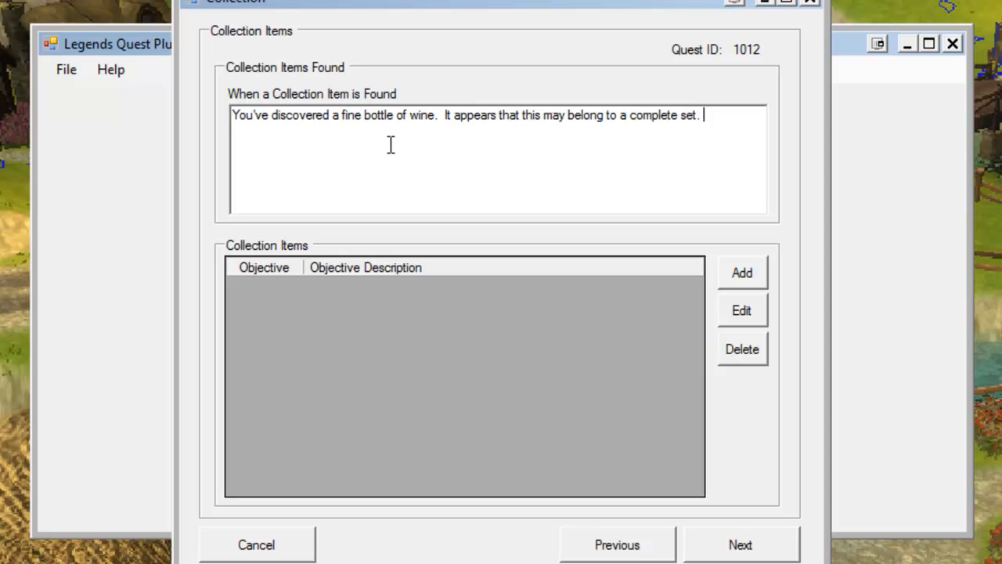
type("If you were to f")
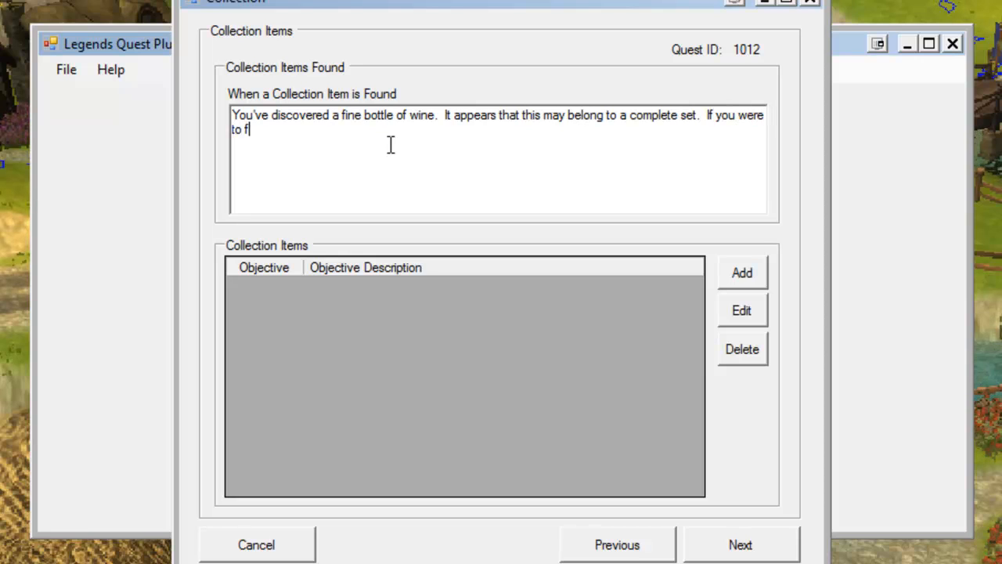
type("ind the others a")
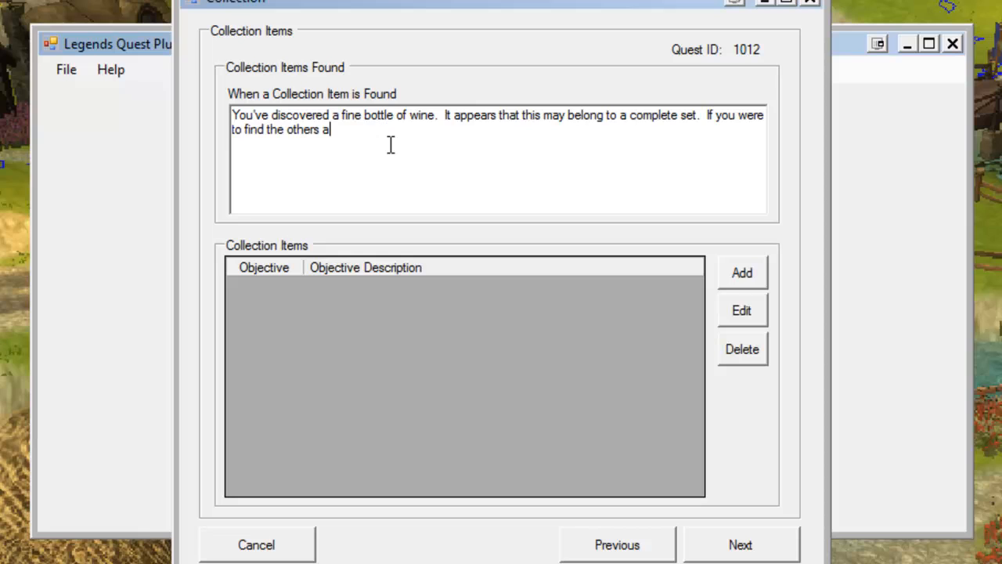
key("BackSpace")
key("BackSpace")
type(", perhap")
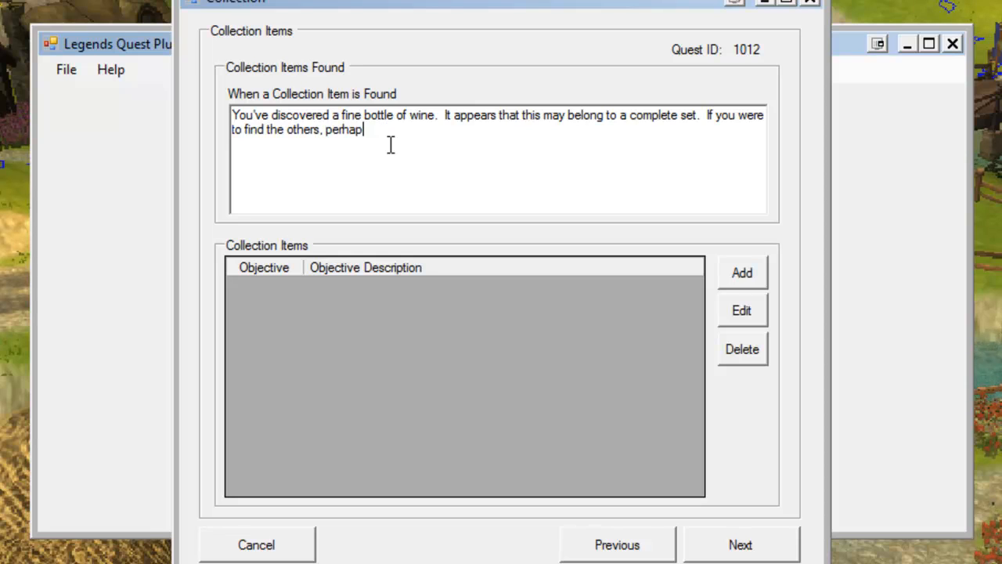
type("s a collector would ")
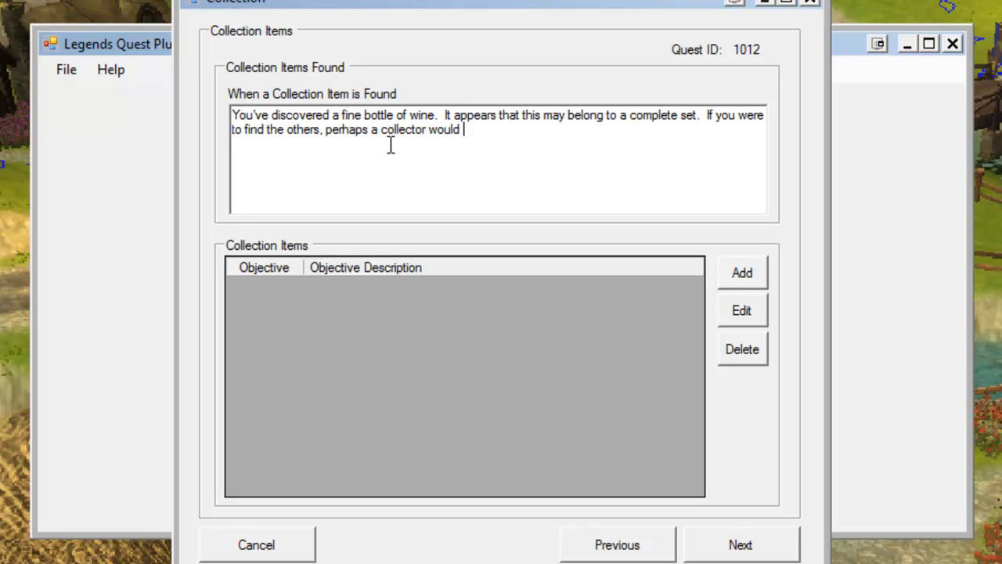
type("be willing to pay hd")
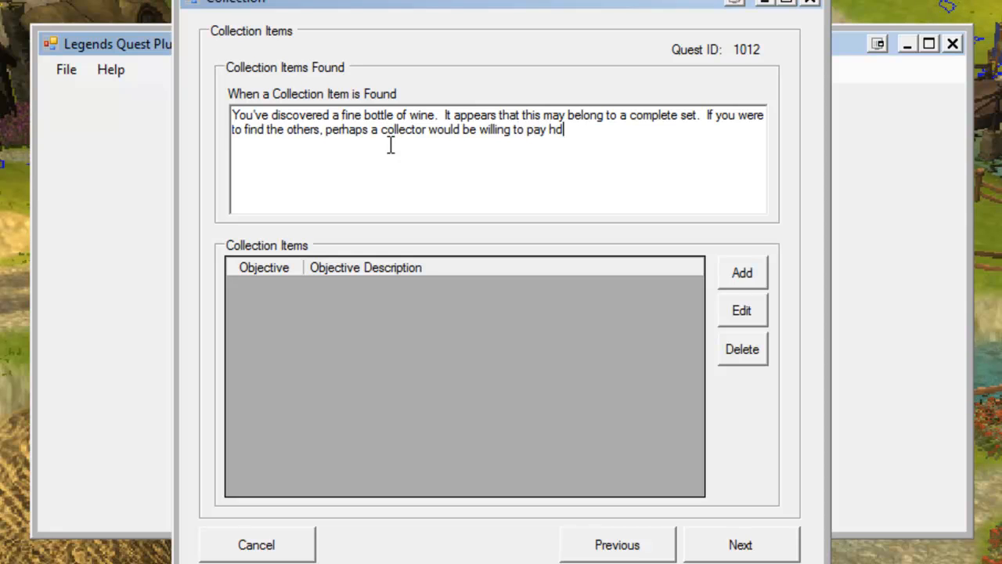
key("BackSpace")
type("andoms")
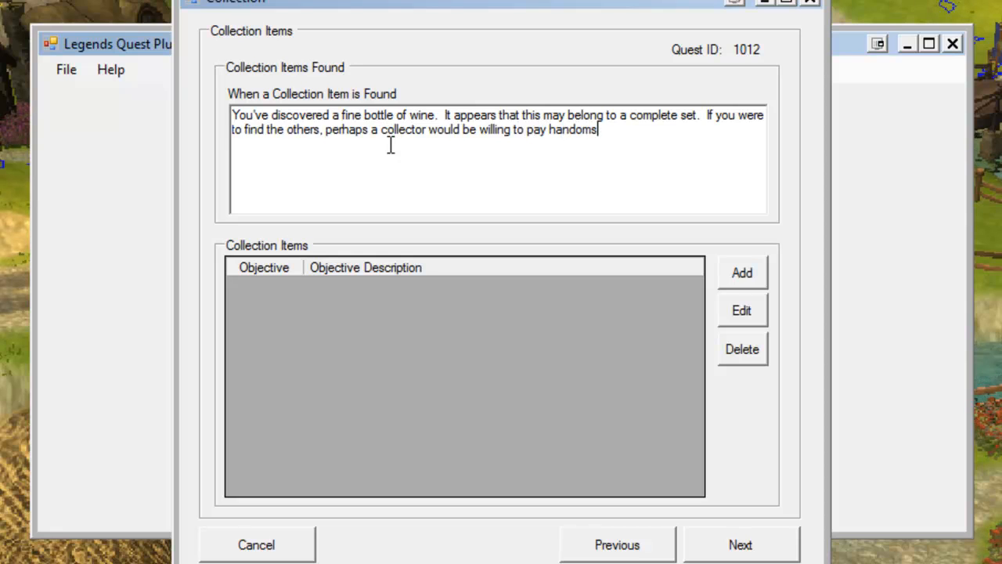
key("BackSpace")
key("BackSpace")
key("BackSpace")
type("somely for t")
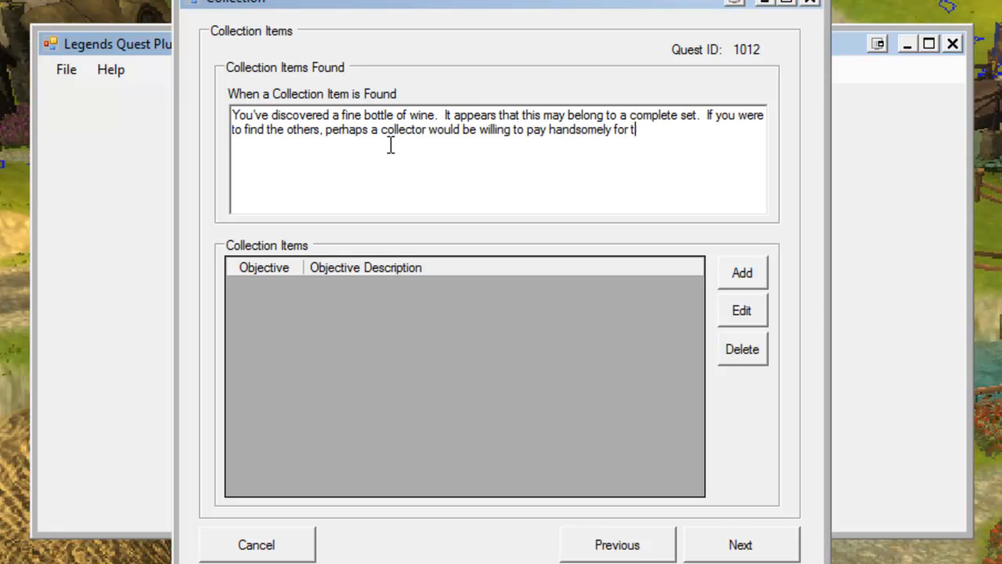
type("hem.")
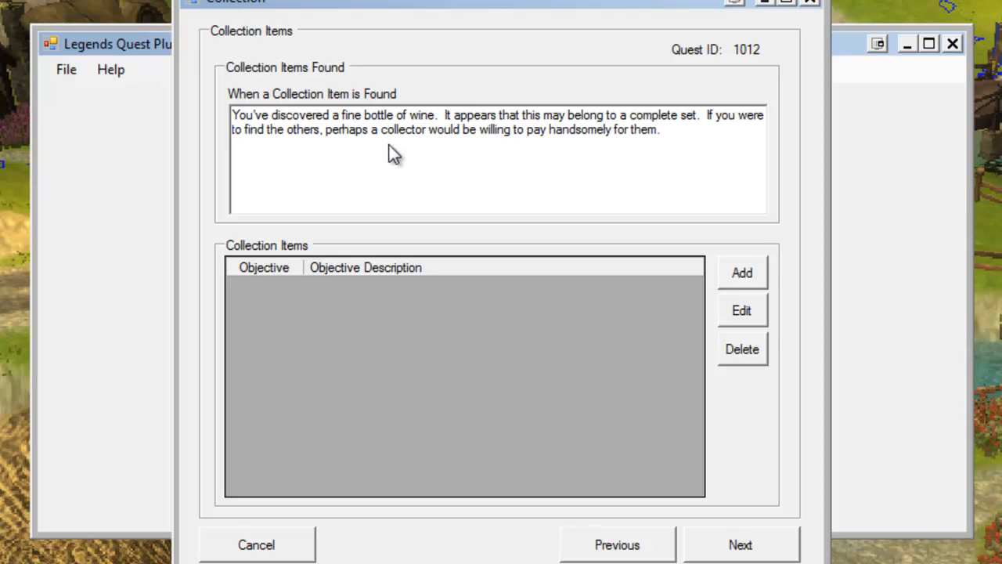
left_click(739, 280)
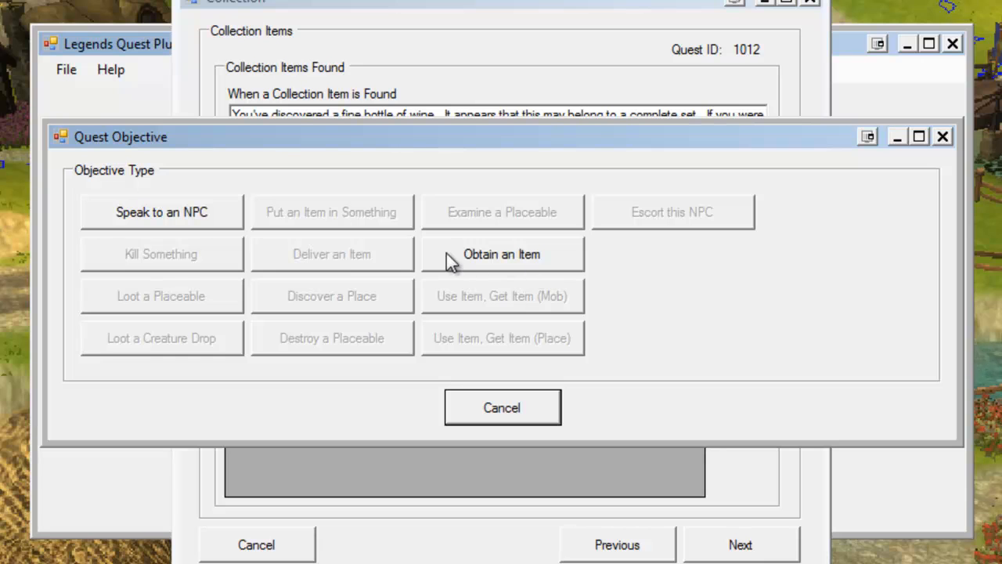
left_click(493, 260)
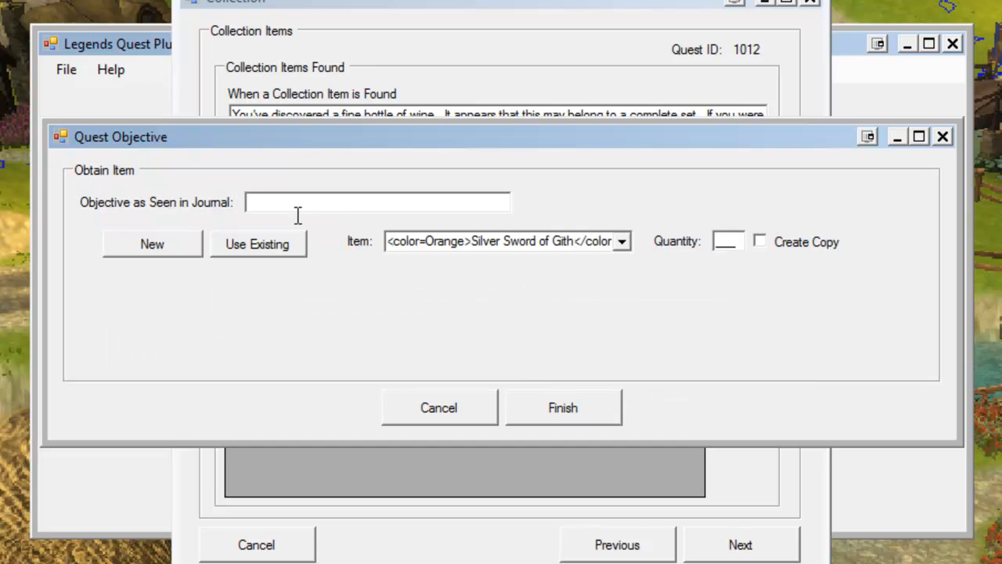
left_click(427, 410)
left_click(753, 279)
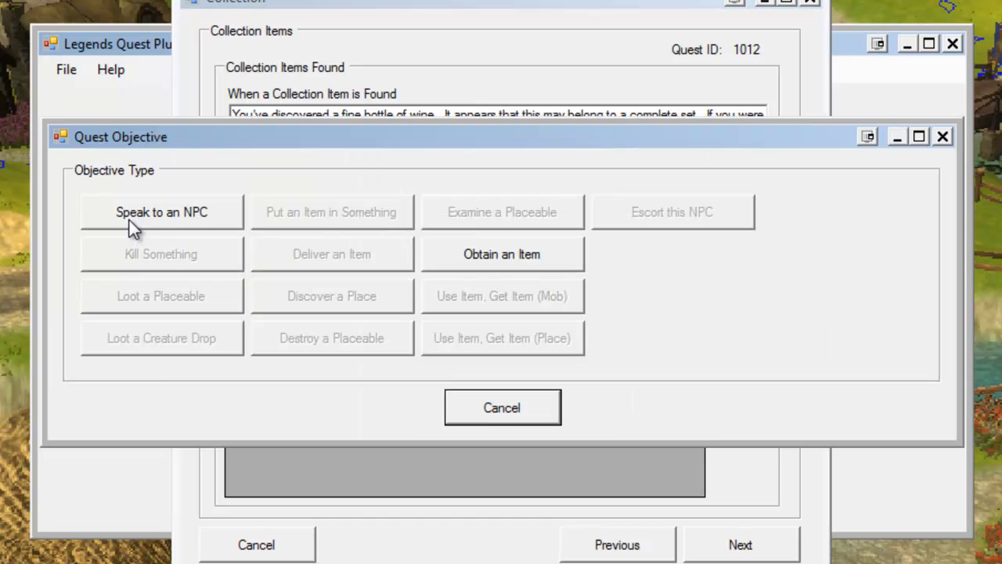
left_click(131, 222)
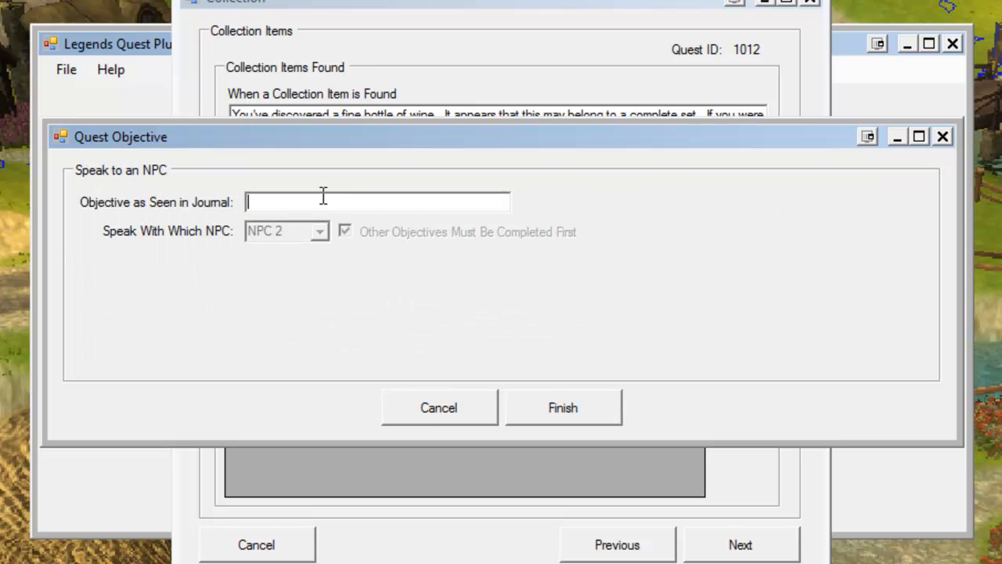
type("Find")
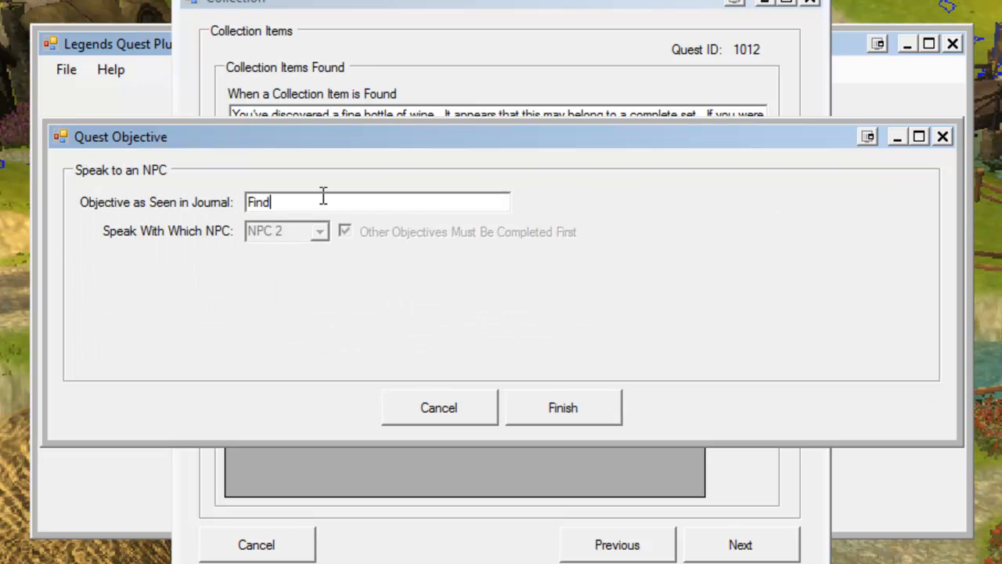
type(" a Collecter")
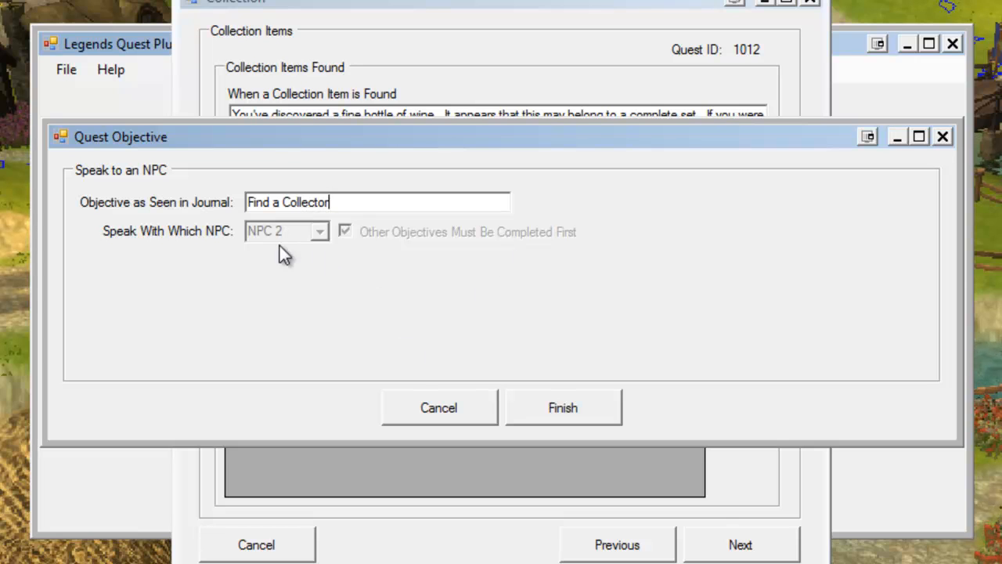
left_click(432, 412)
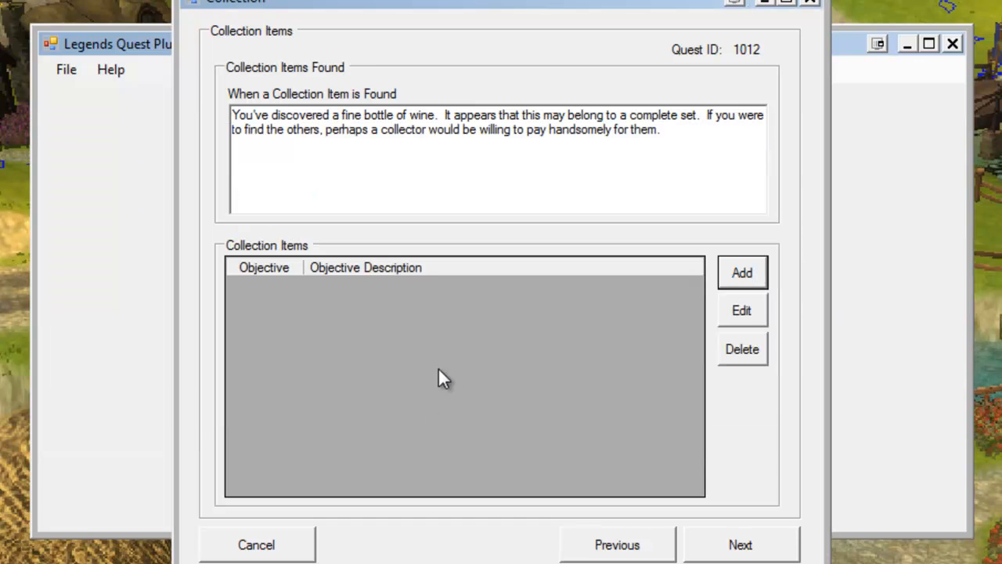
Move to the collector page, try a pre-quest oneliner and clear it, then advance to the quest rewards.
left_click(728, 546)
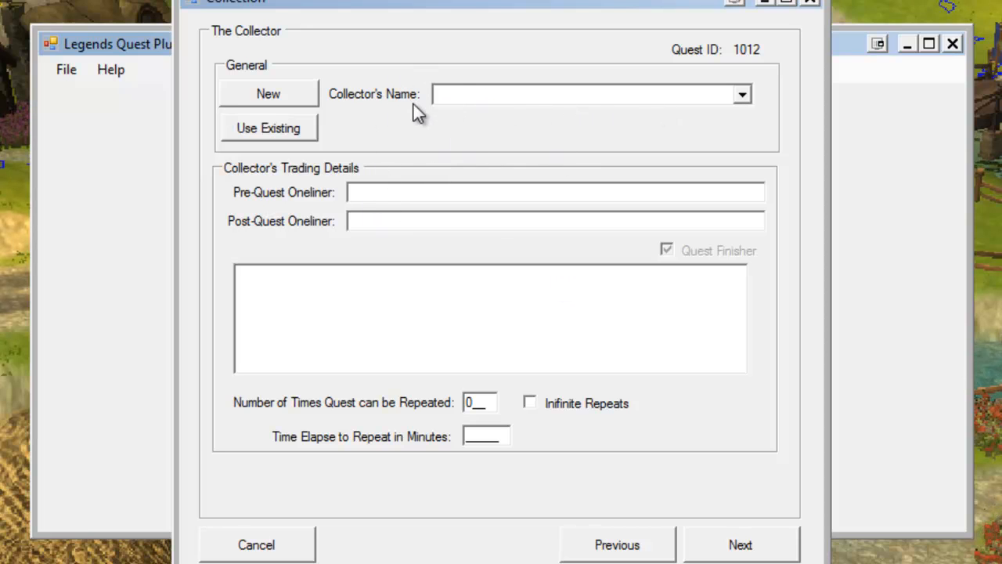
left_click(405, 192)
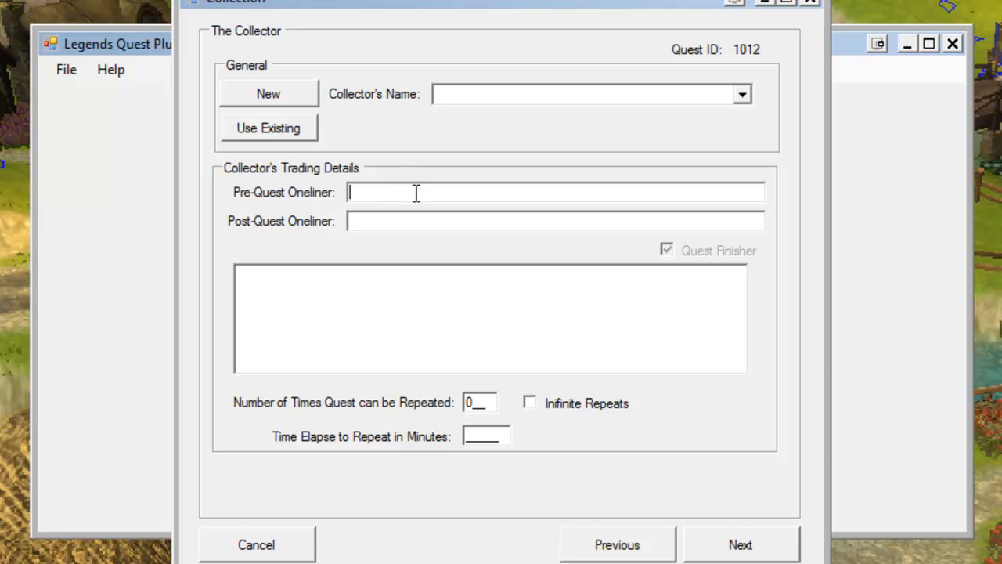
type("I a")
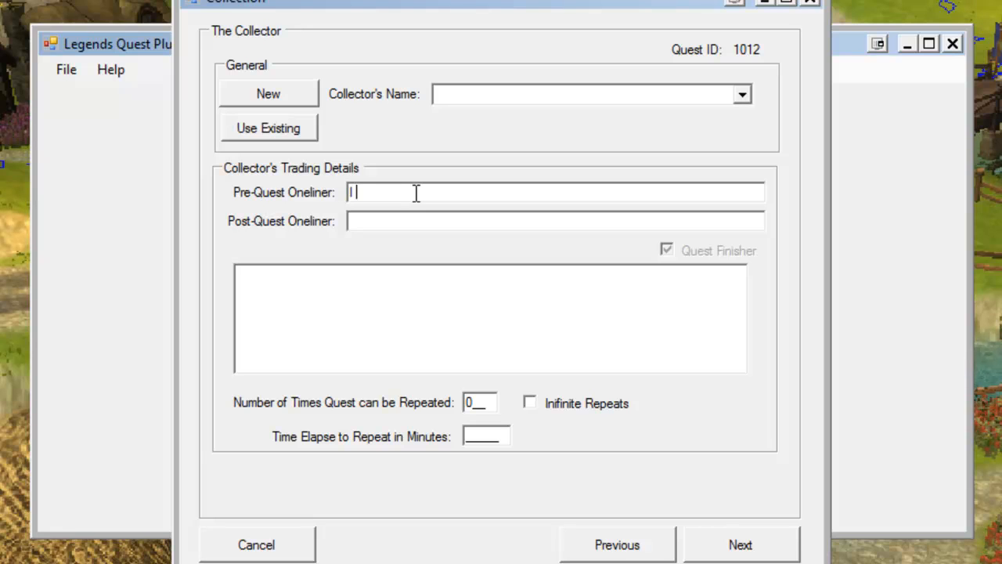
key("BackSpace")
key("BackSpace")
key("BackSpace")
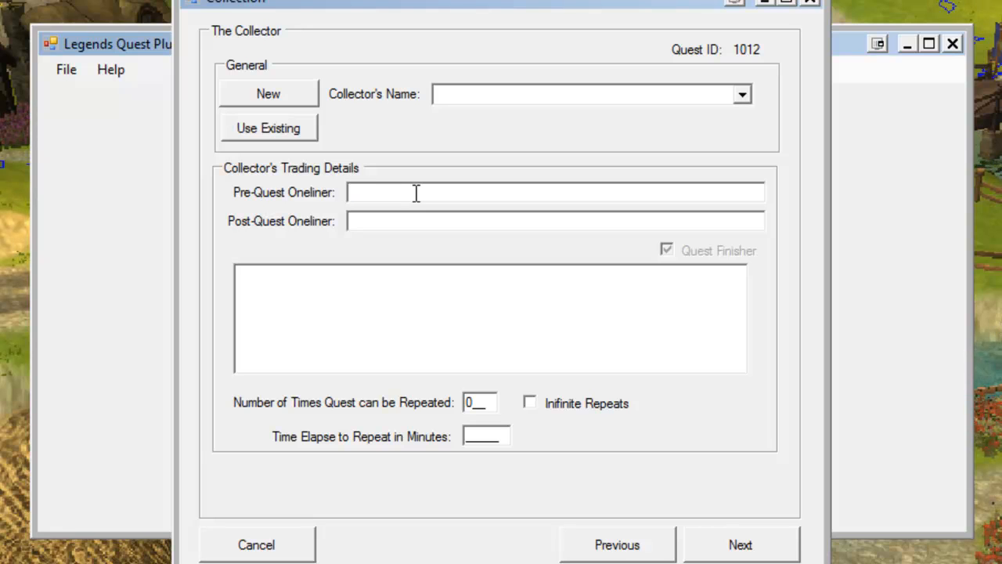
type("I'm looking for ")
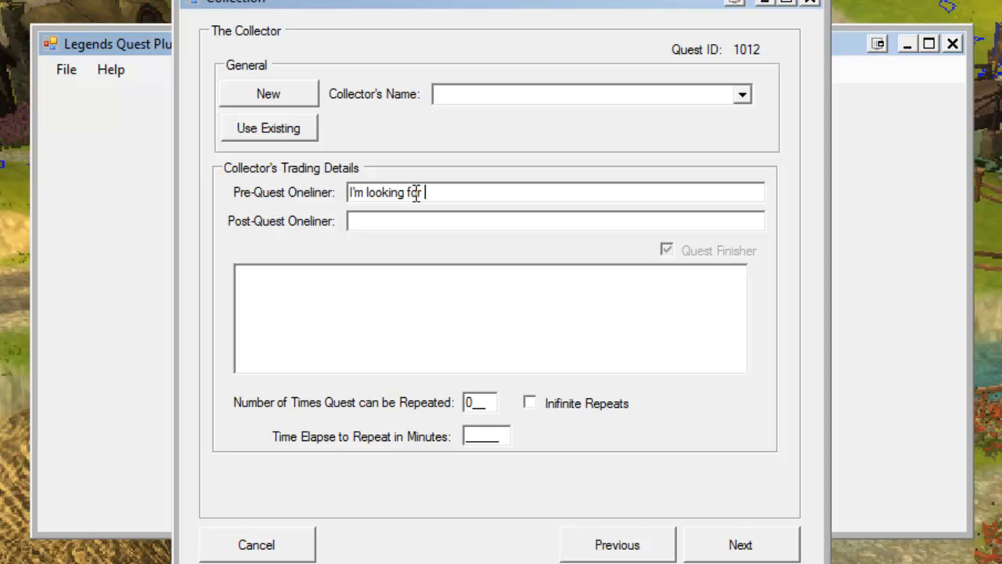
type("that wine colleti")
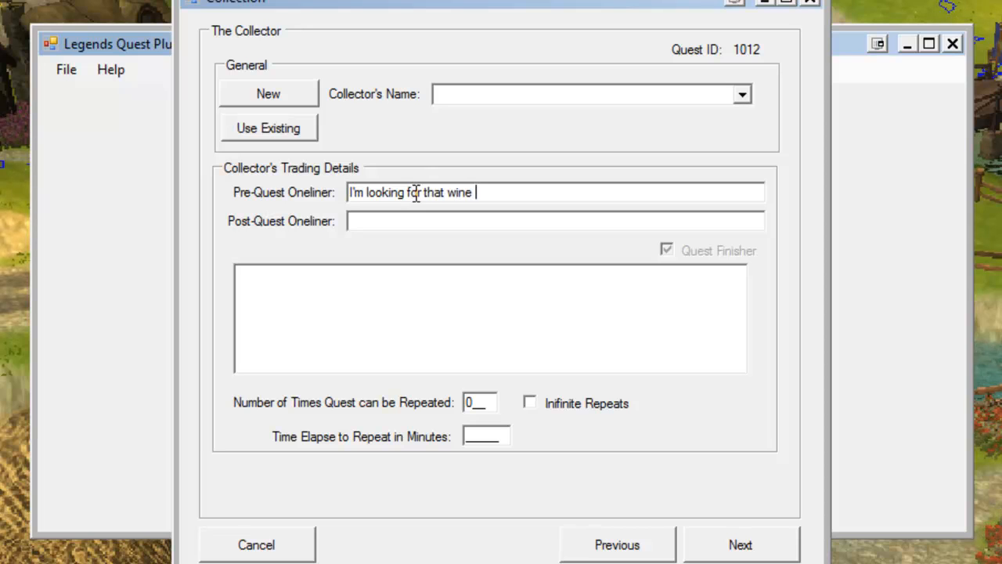
key("BackSpace")
key("BackSpace")
type("ction ")
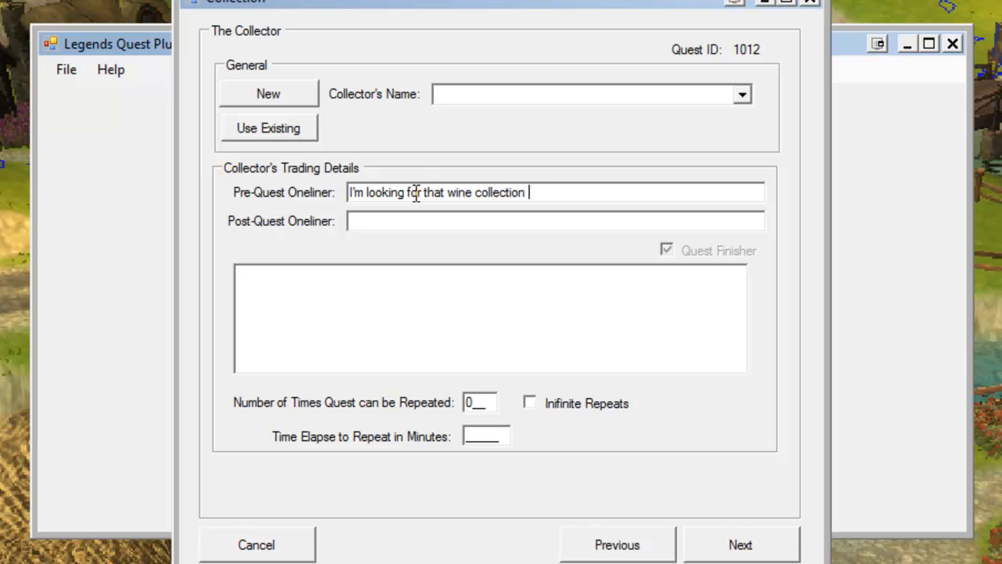
type("and I'll be happy.")
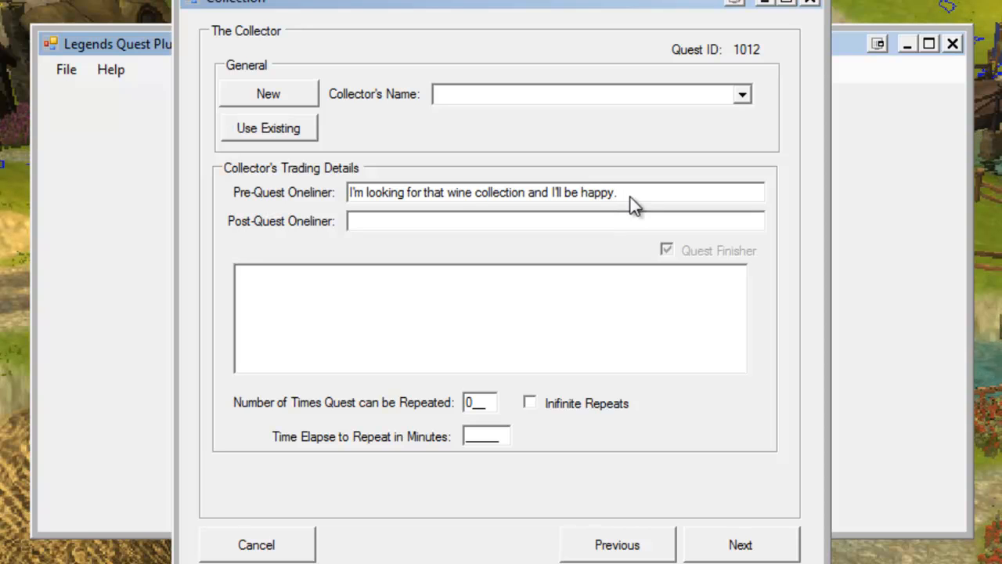
left_click_drag(640, 195, 299, 198)
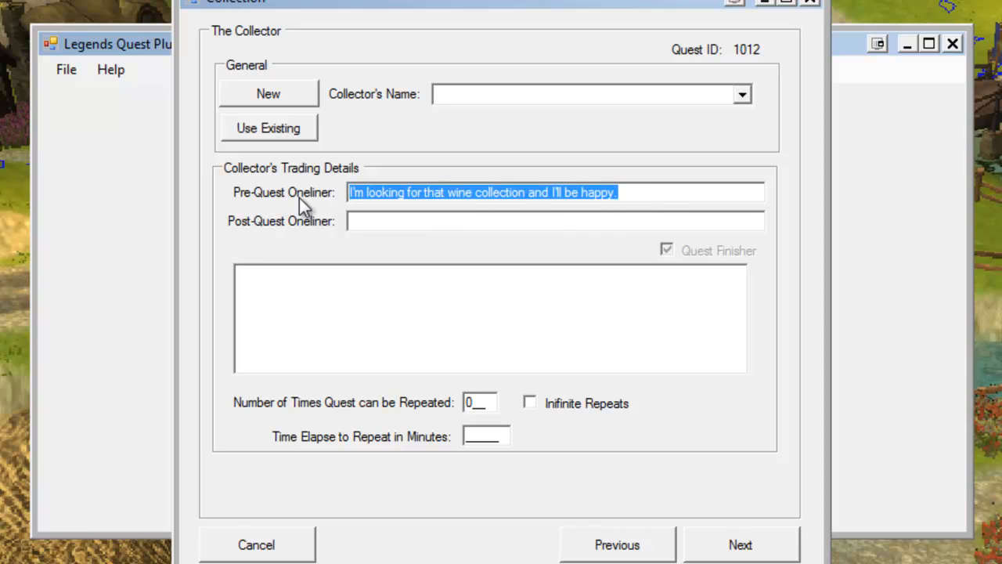
key("Delete")
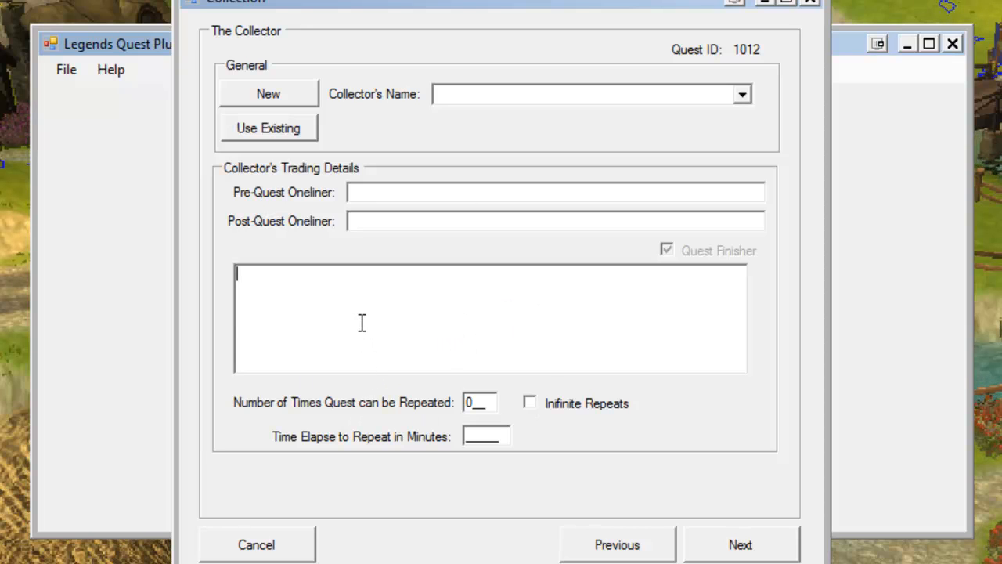
left_click(739, 556)
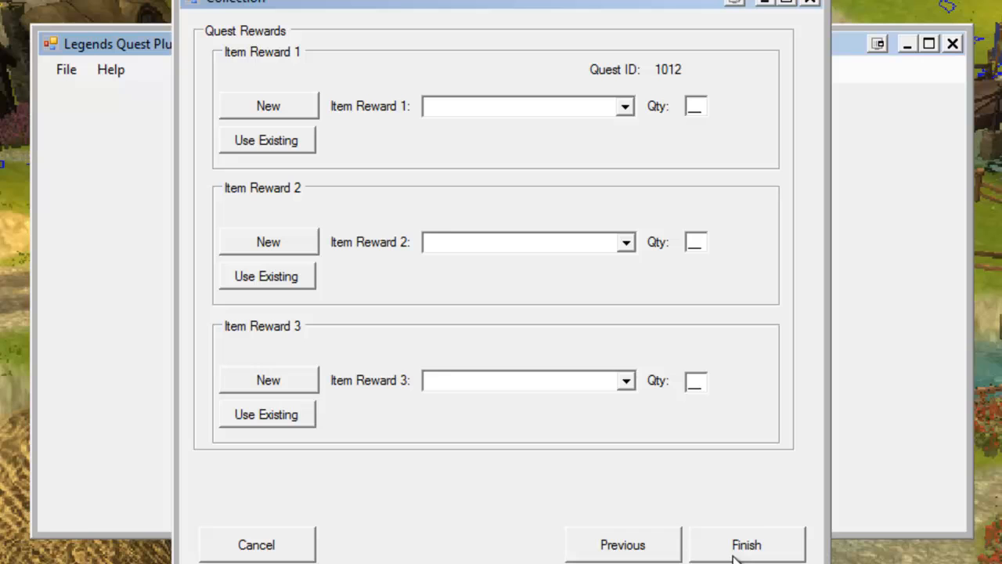
Cancel the Wine Collection wizard and quit the plugin's main screen.
left_click(261, 546)
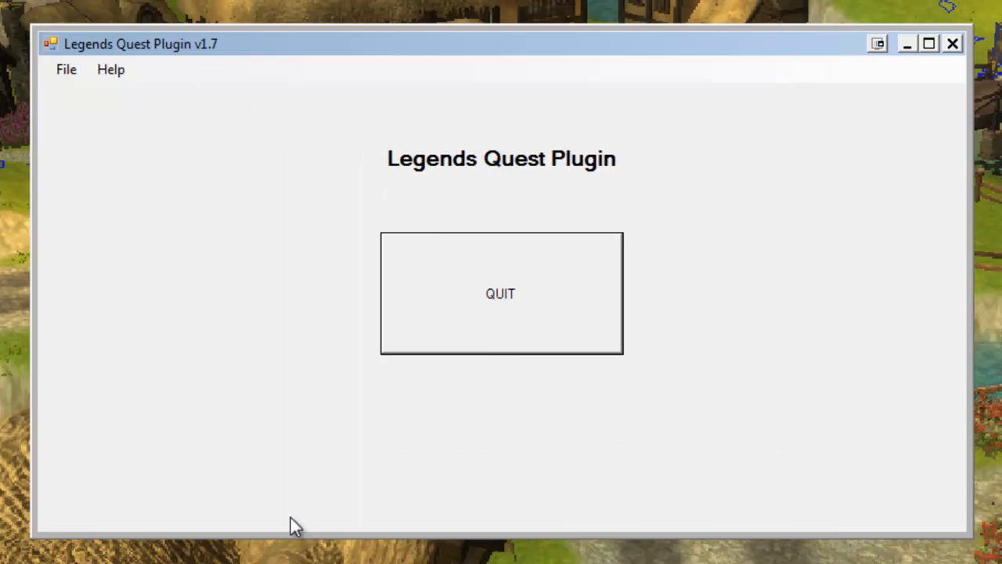
left_click(500, 328)
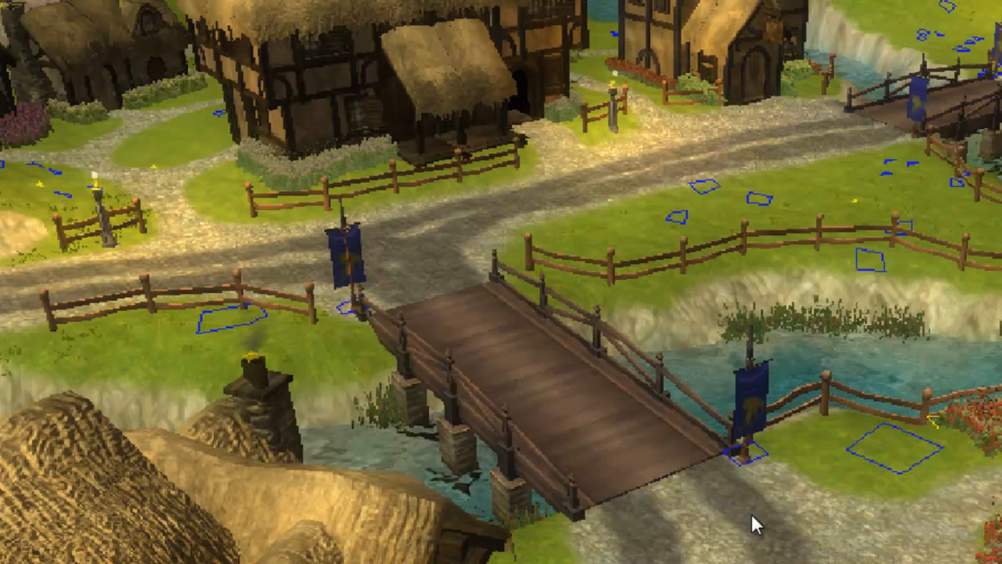
Pan, rotate and zoom around the village in the game world to examine the houses, river and bridges.
scroll(649, 367, "down", 3)
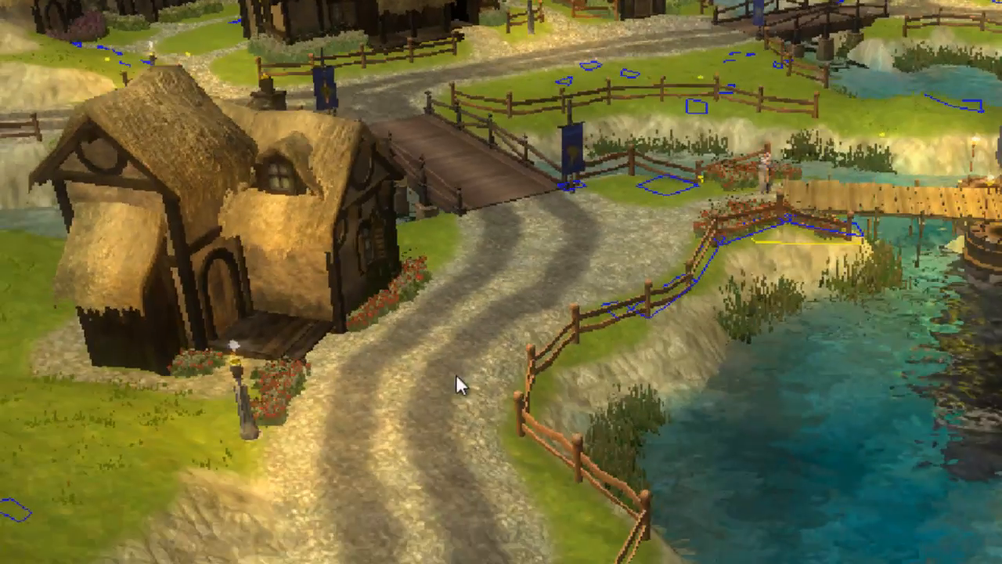
middle_click_drag(456, 373, 689, 400)
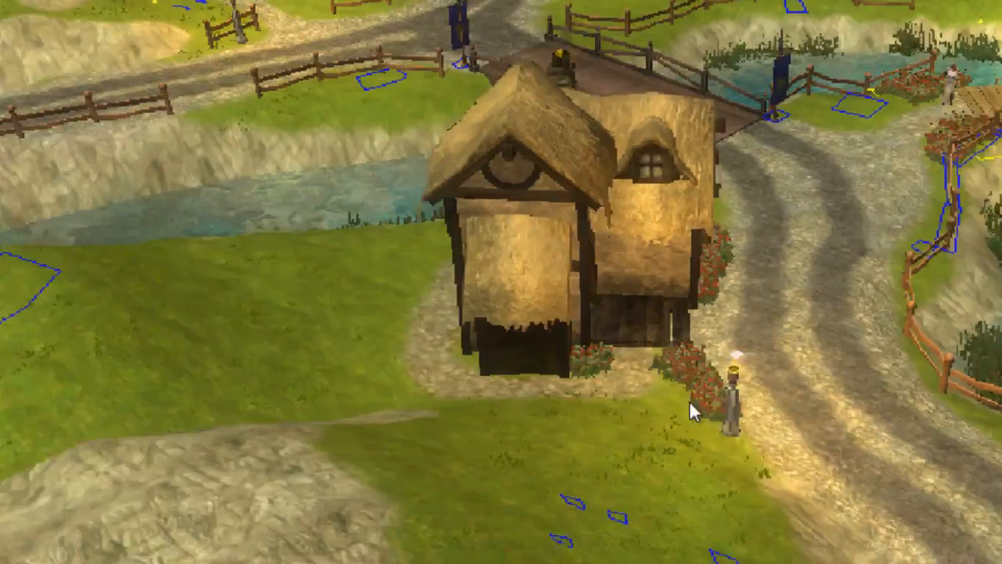
scroll(688, 400, "up", 2)
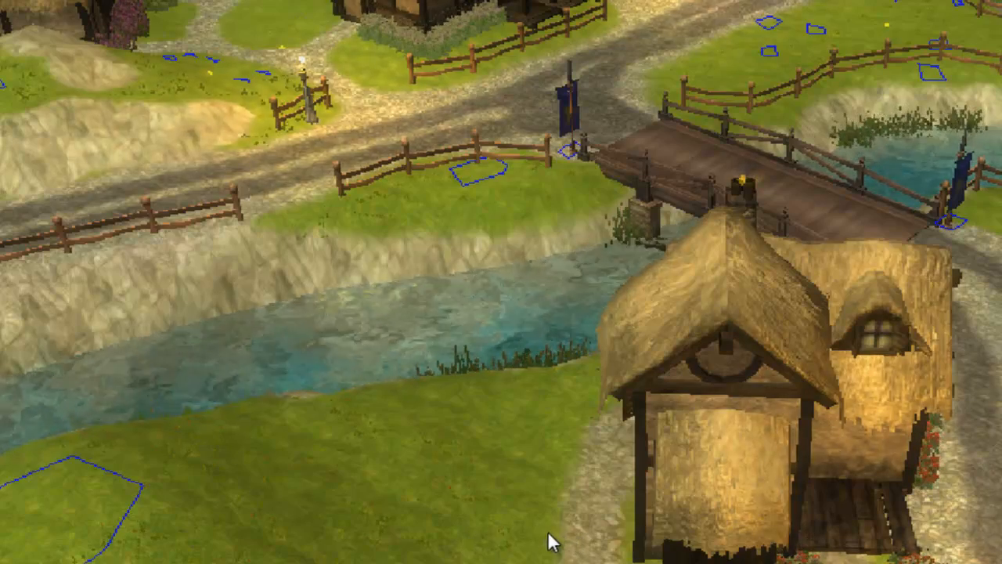
key("Up")
key("Left")
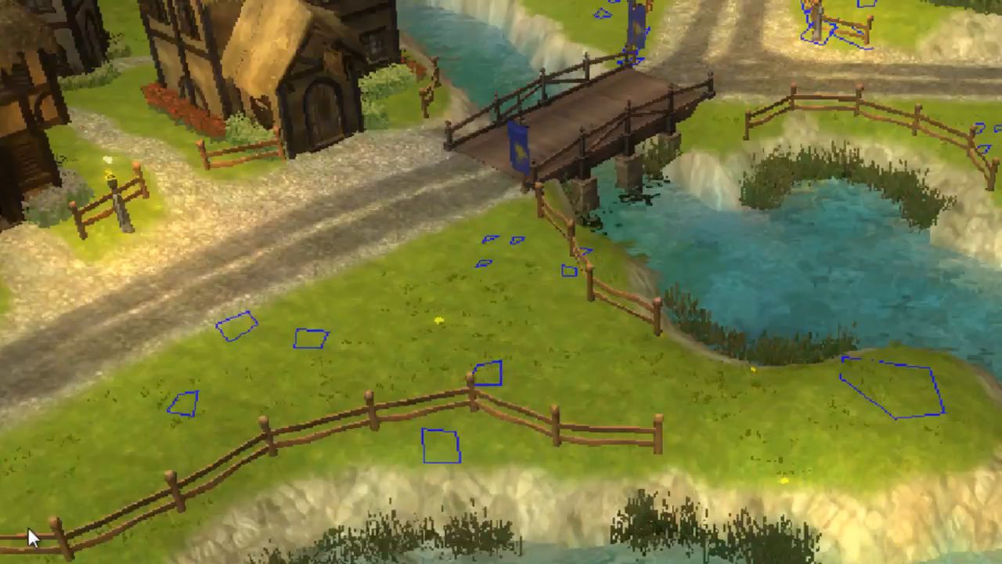
middle_click_drag(829, 262, 73, 558)
middle_click_drag(600, 257, 562, 420)
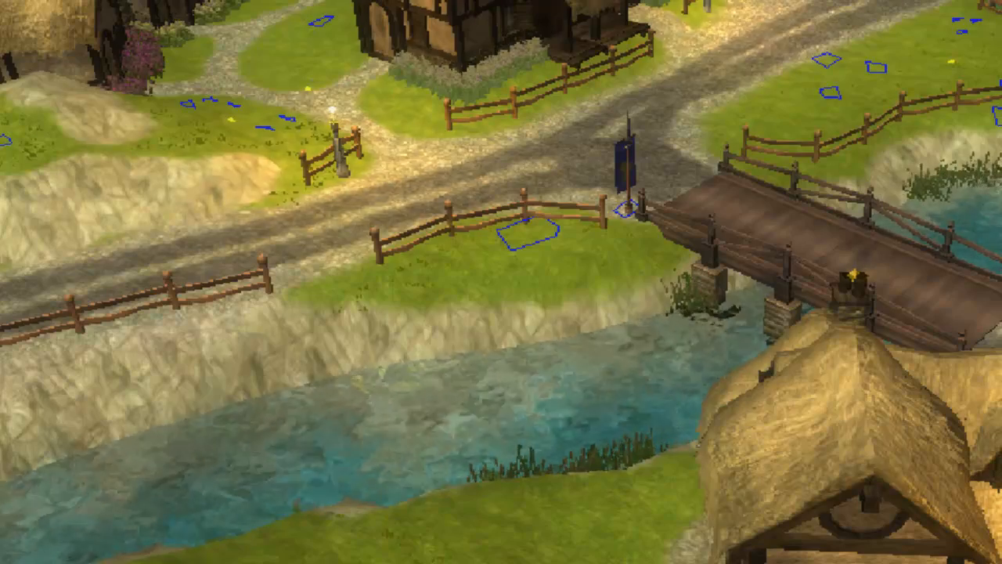
middle_click_drag(748, 350, 390, 124)
middle_click_drag(531, 217, 869, 560)
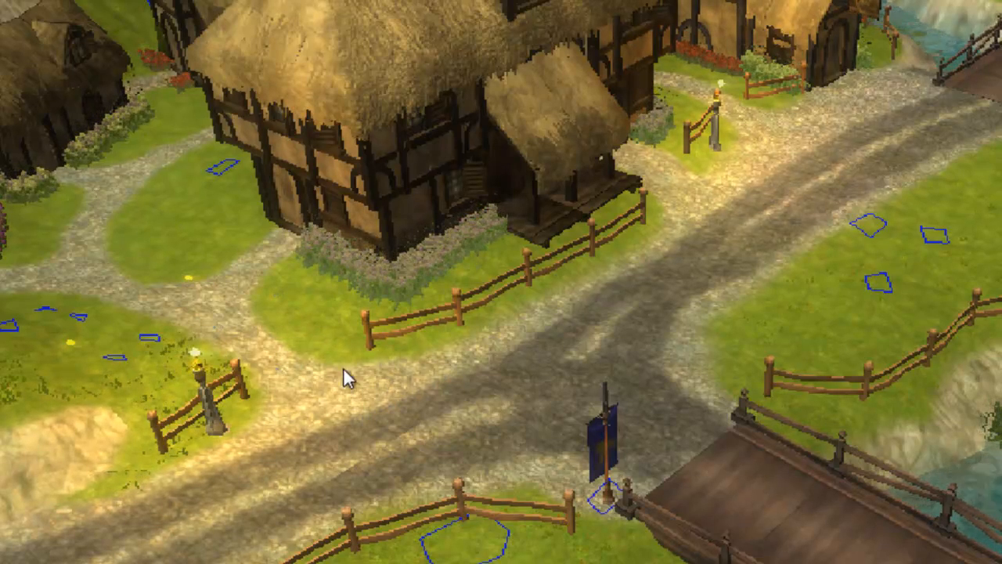
middle_click_drag(317, 369, 527, 386)
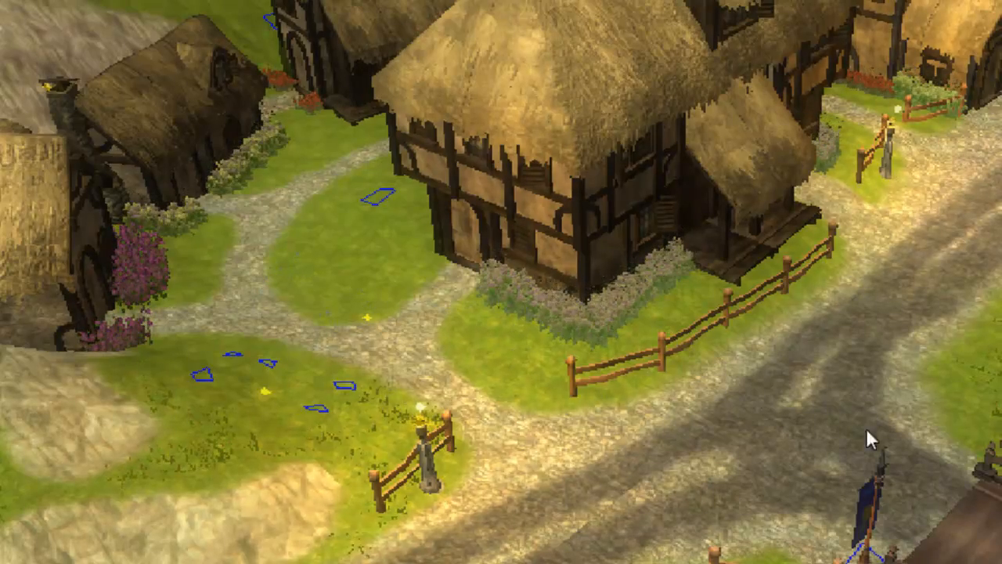
middle_click_drag(747, 432, 510, 375)
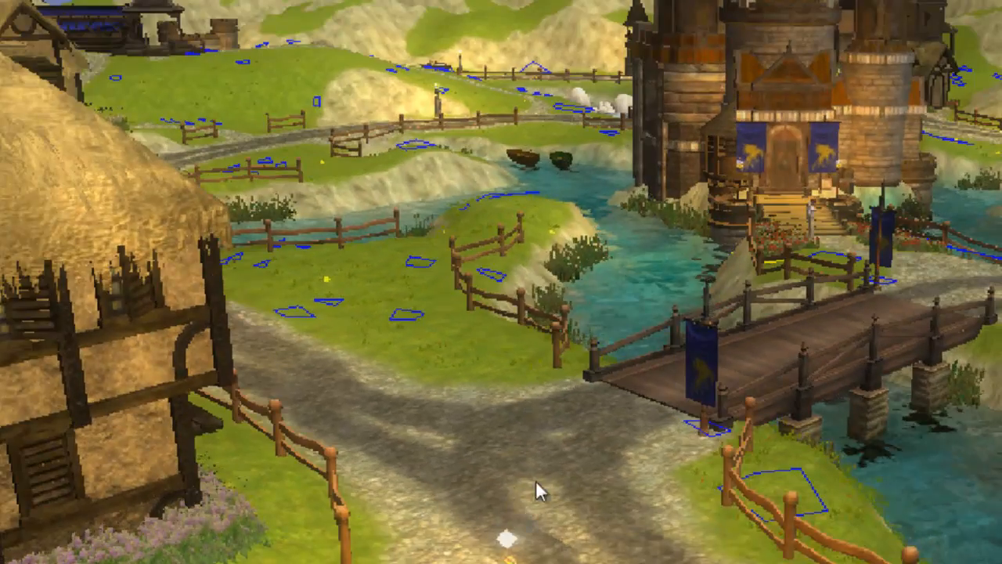
middle_click_drag(535, 480, 550, 536)
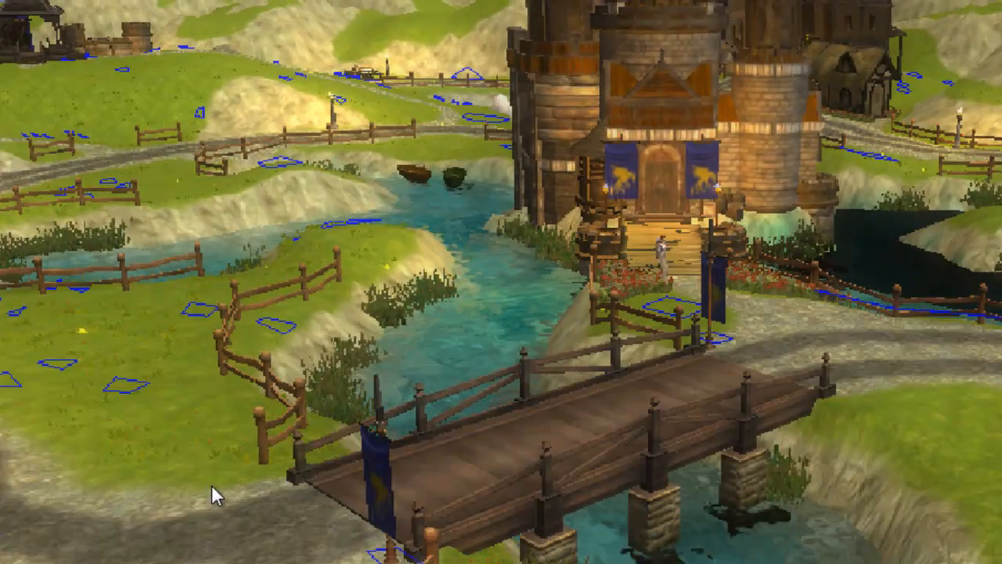
middle_click_drag(212, 492, 308, 459)
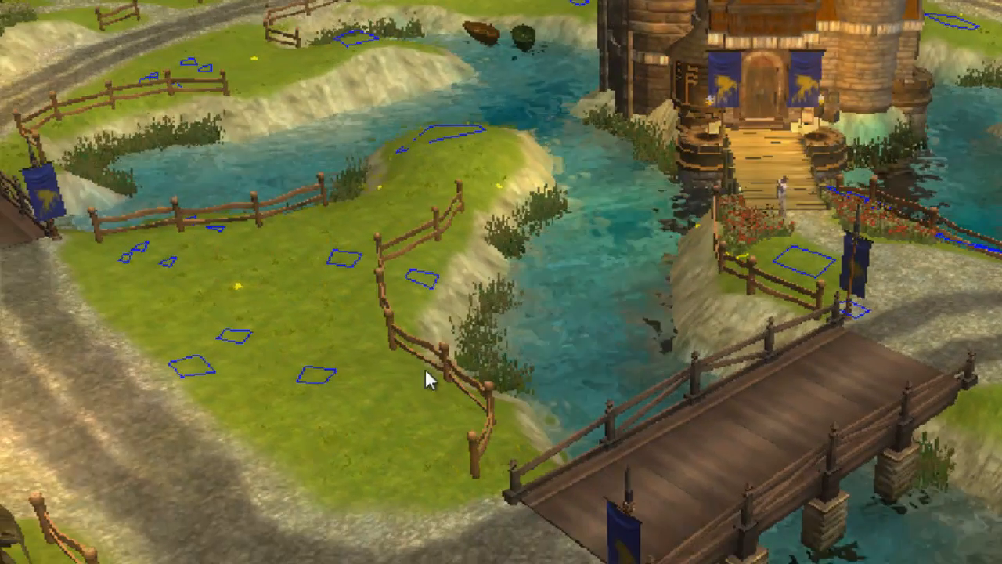
mouse_move(990, 329)
middle_mouse_down()
mouse_move(902, 529)
mouse_move(998, 329)
middle_mouse_up()
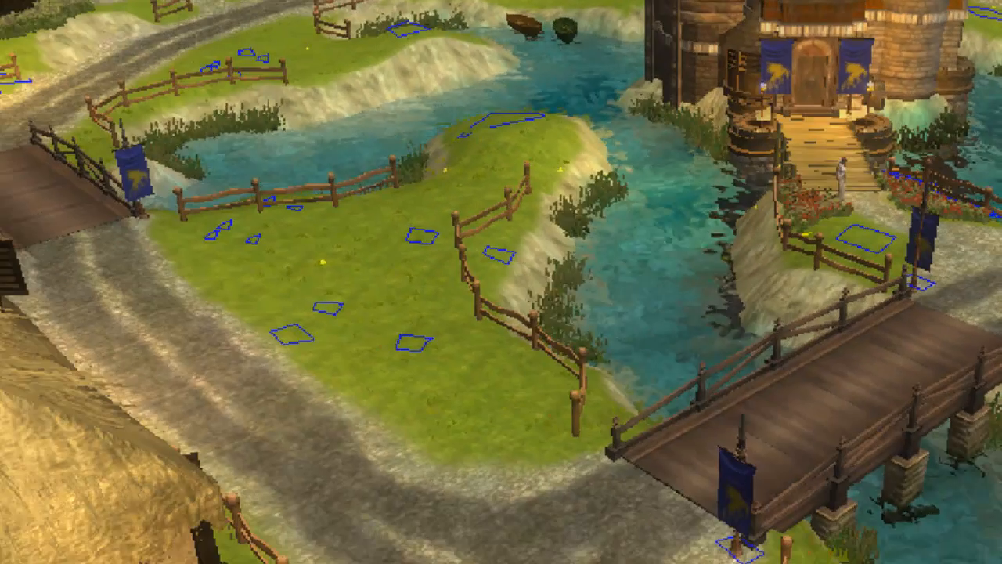
middle_click_drag(501, 559, 449, 413)
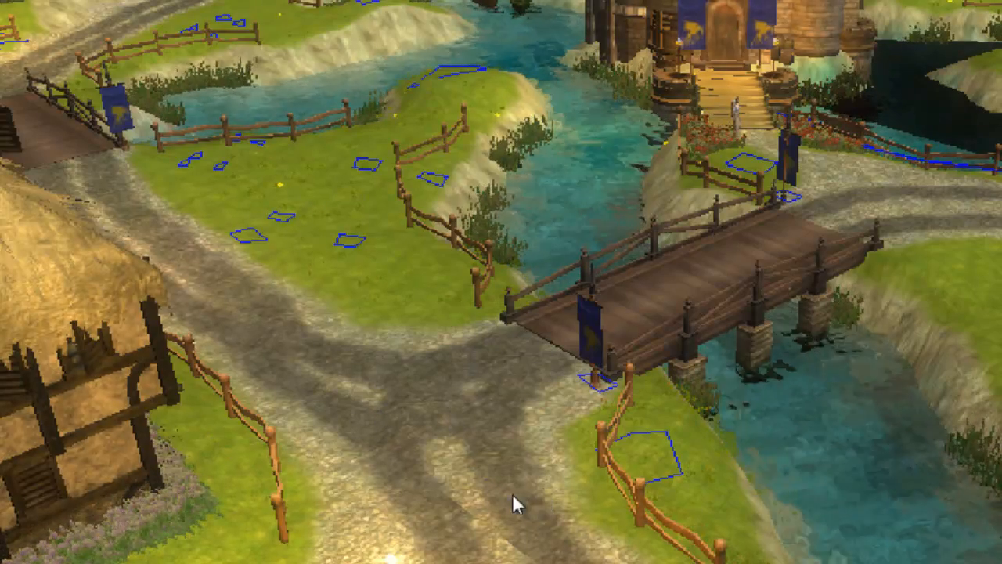
middle_click_drag(415, 387, 353, 386)
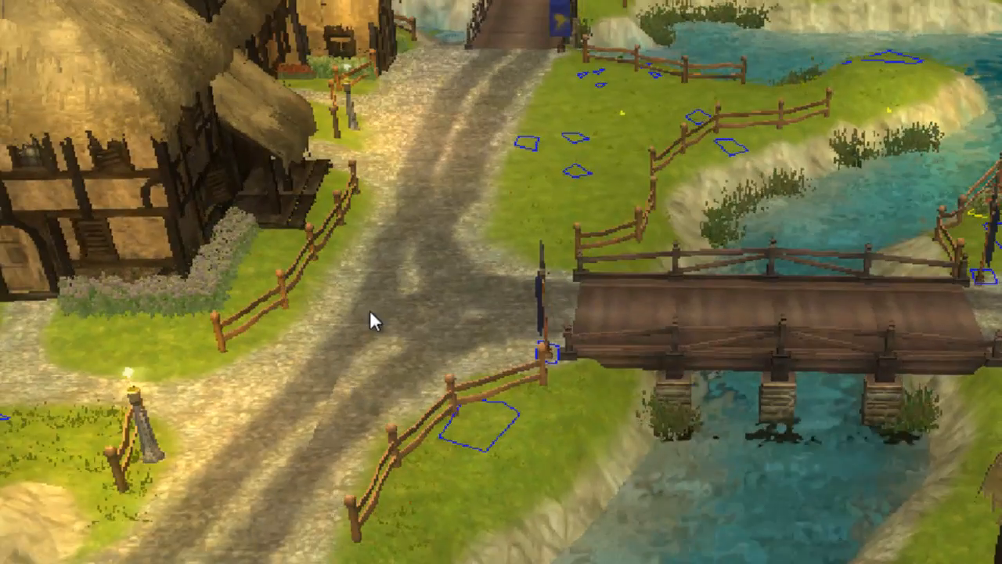
middle_click_drag(370, 310, 222, 451)
middle_click_drag(341, 425, 611, 417)
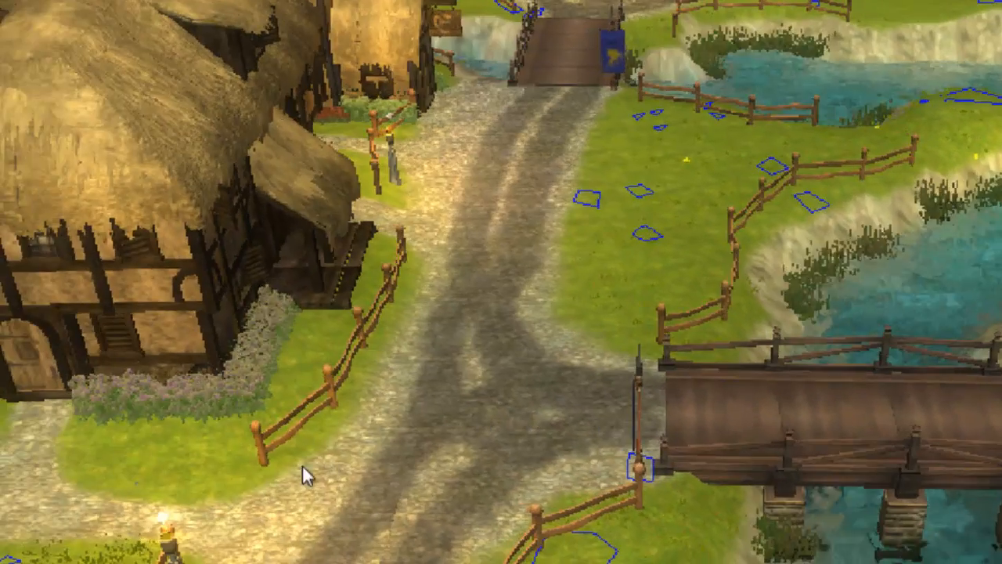
middle_click_drag(325, 458, 426, 487)
middle_click_drag(627, 549, 652, 509)
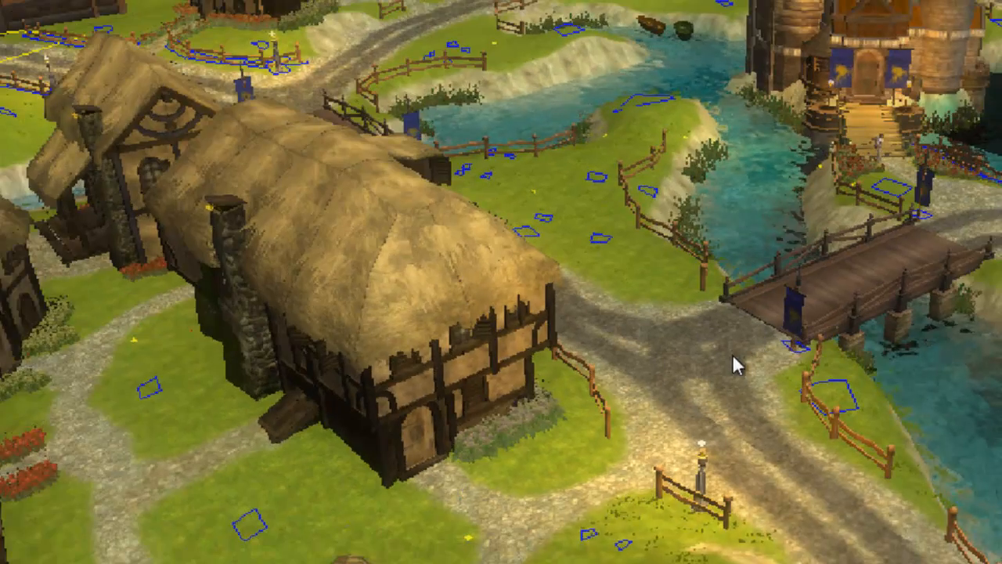
middle_click_drag(485, 379, 461, 502)
middle_click_drag(488, 360, 476, 295)
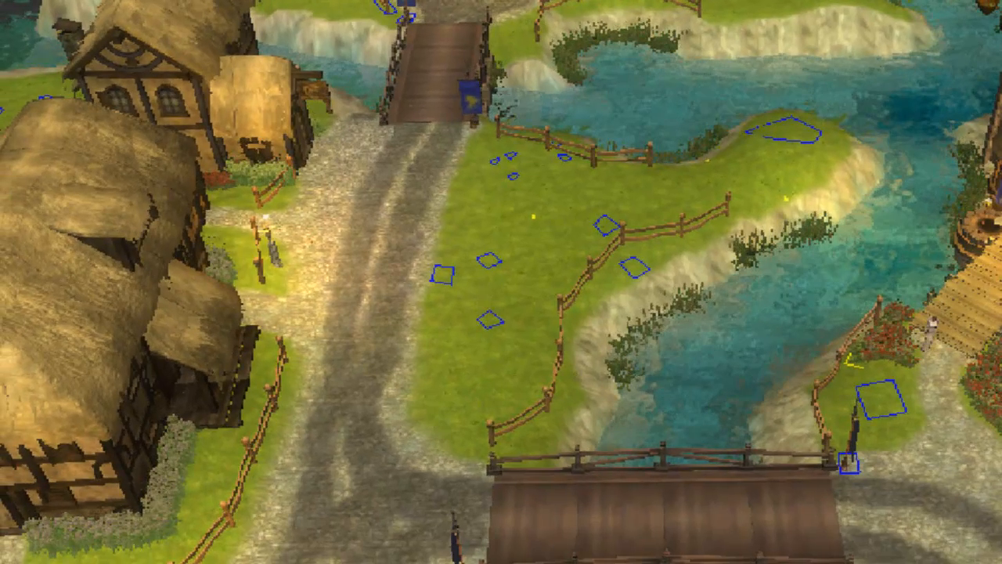
Switch back to the Legends Quest Plugin and start a new Deed.
key("alt+Tab")
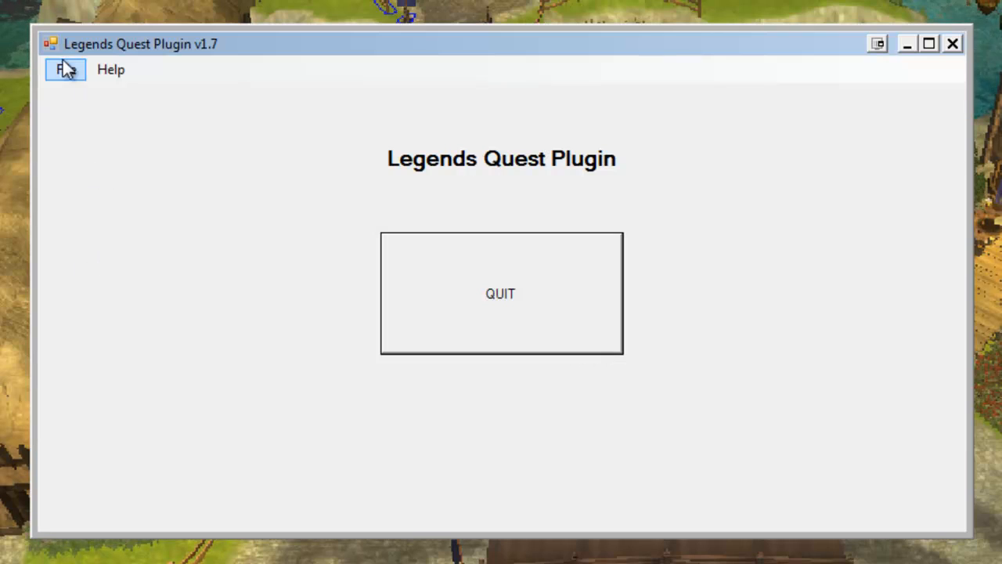
left_click(65, 72)
mouse_move(88, 125)
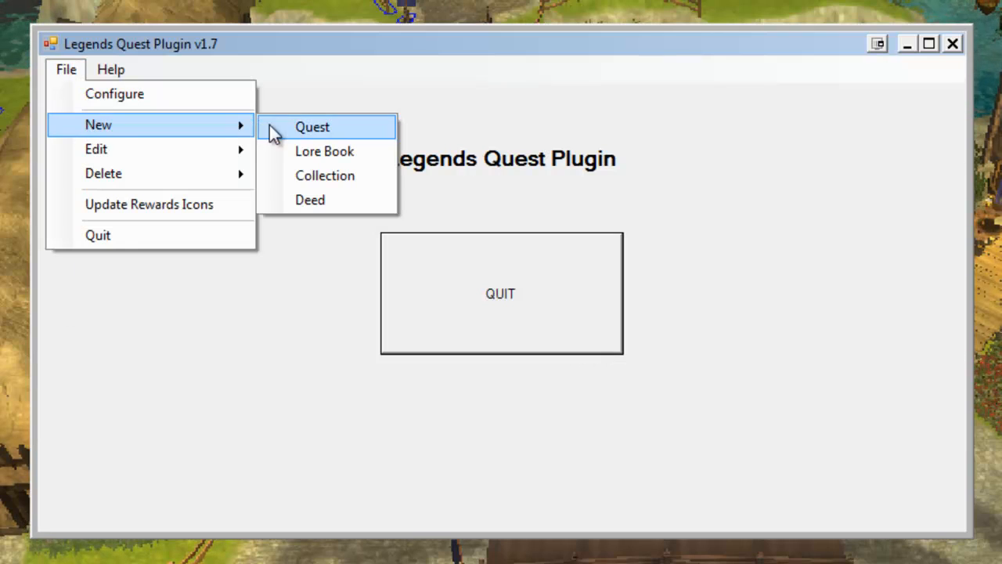
left_click(317, 201)
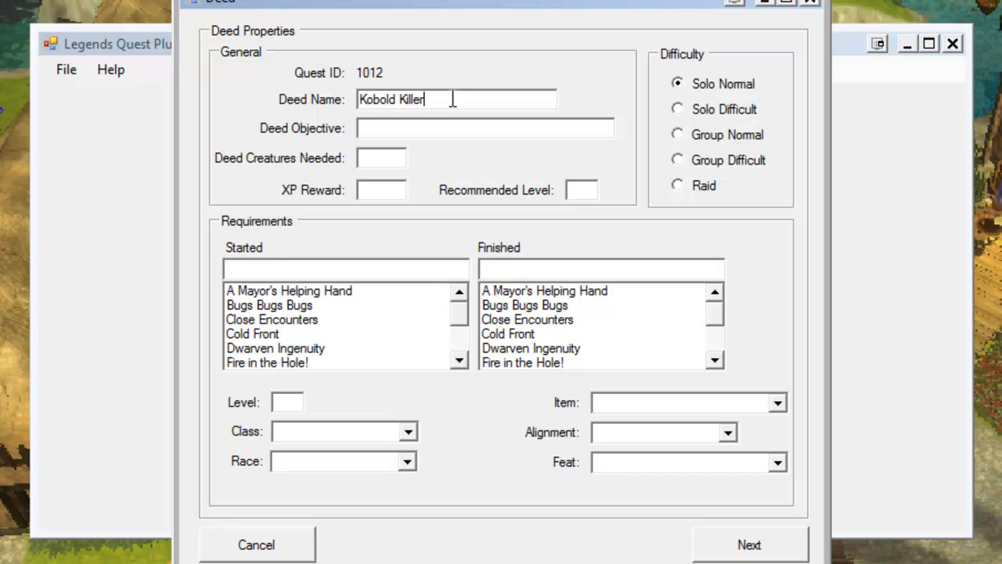
Fill in the deed: name Kobold Killer, objective Defeat Kobolds, 50 creatures needed, 250 XP, recommended level 1.
key("Tab")
left_click(435, 128)
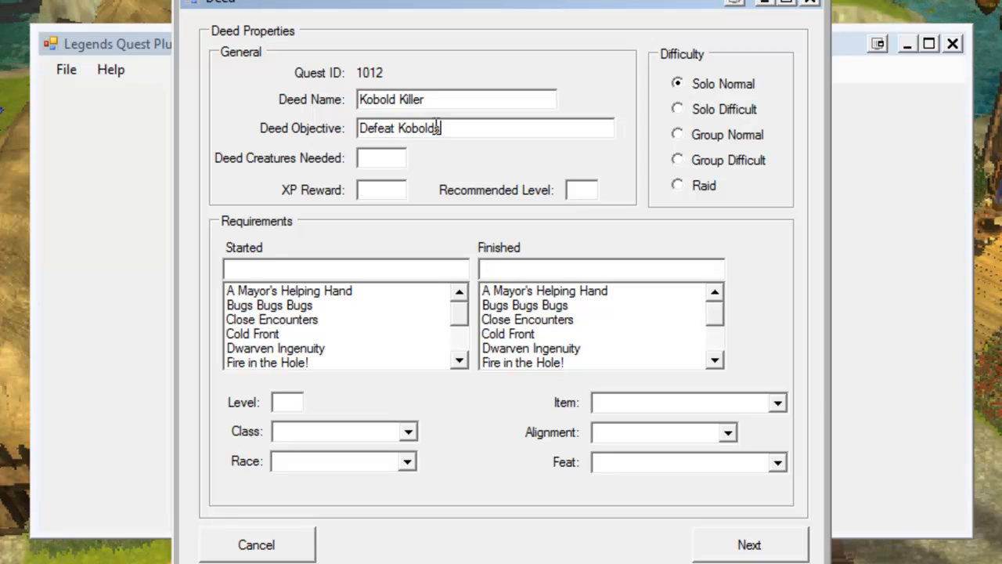
left_click(366, 165)
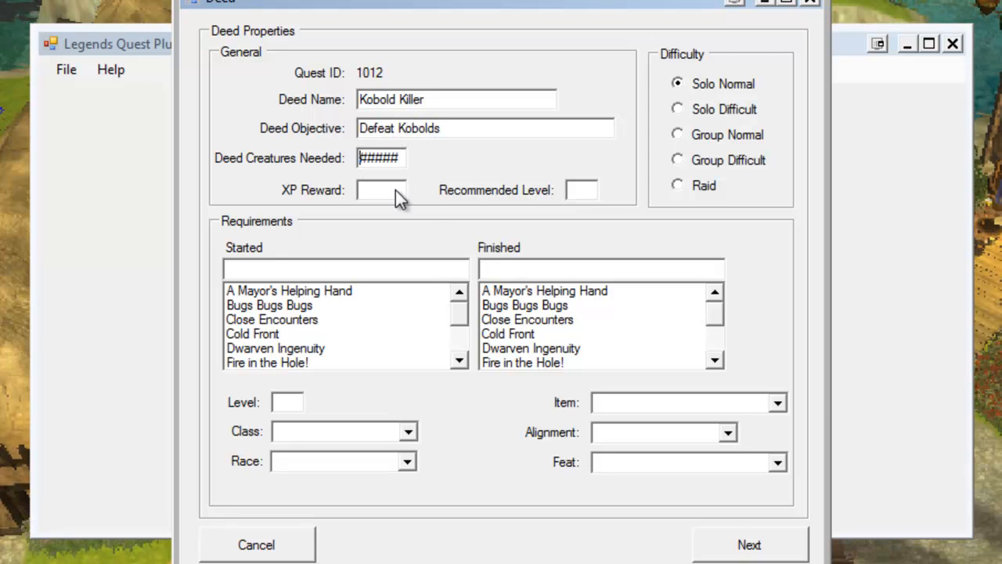
type("50")
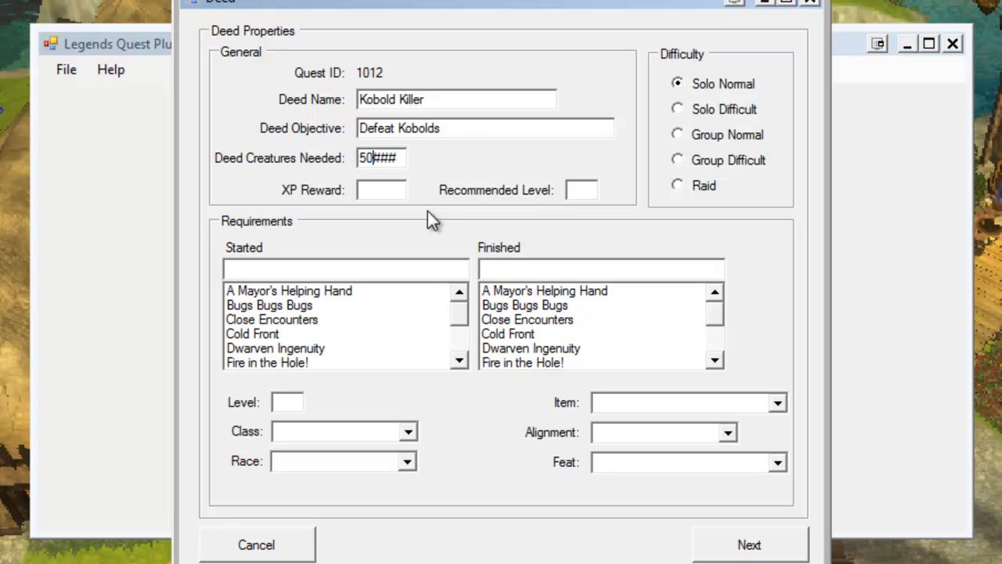
left_click(367, 193)
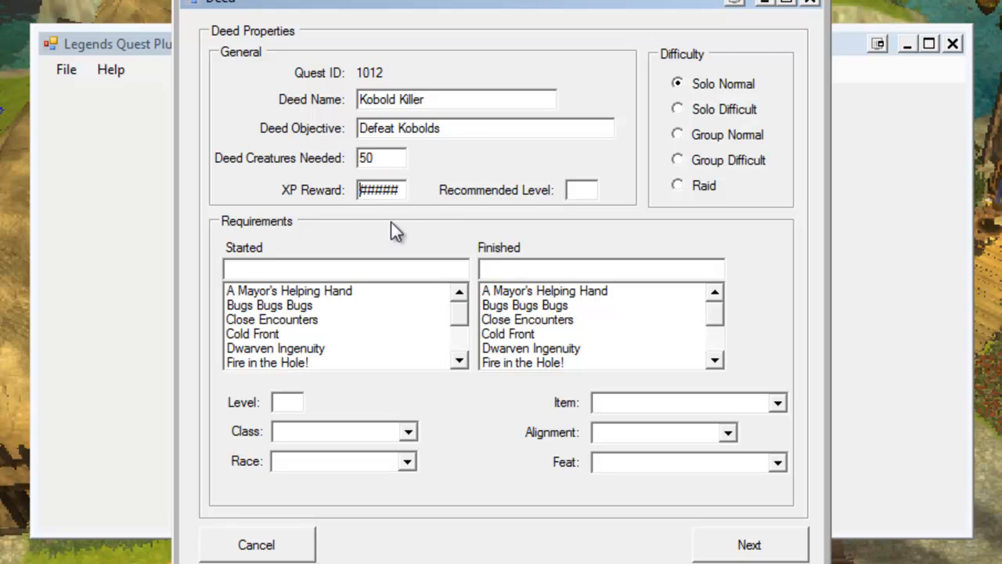
type("250")
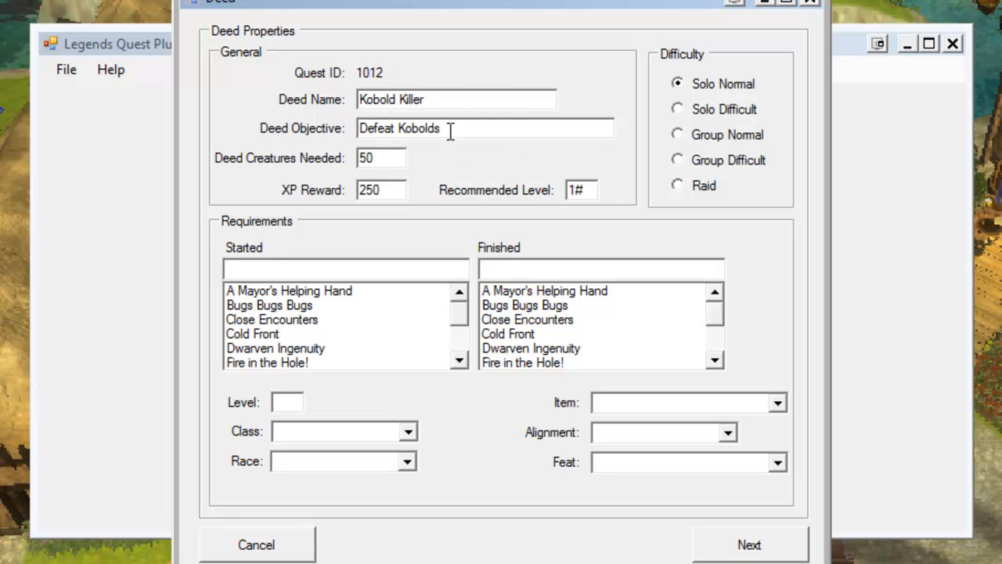
Change the deed objective to Defeat Grimfoot and advance to the deed start and end page.
left_click_drag(451, 131, 399, 132)
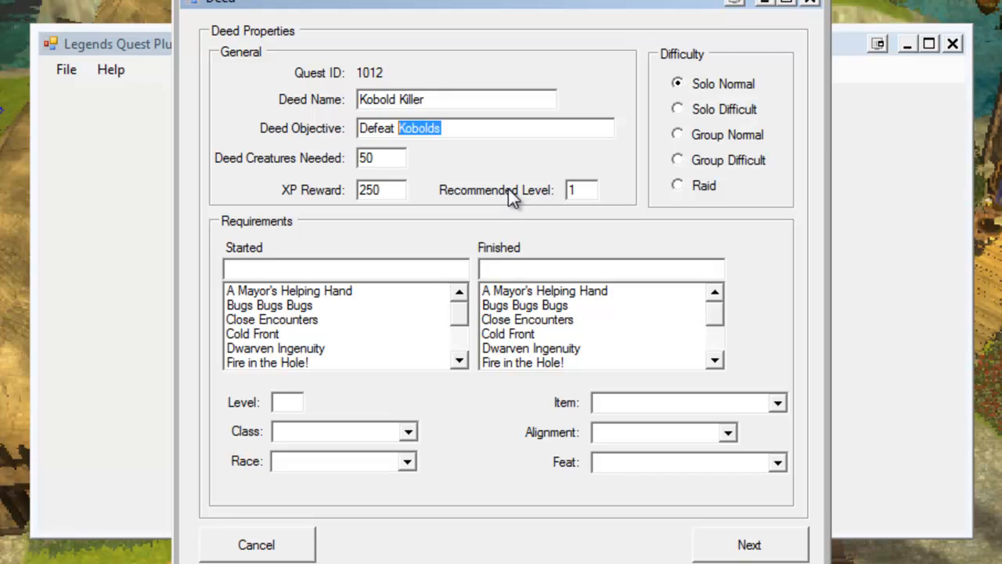
type("Grimfoot")
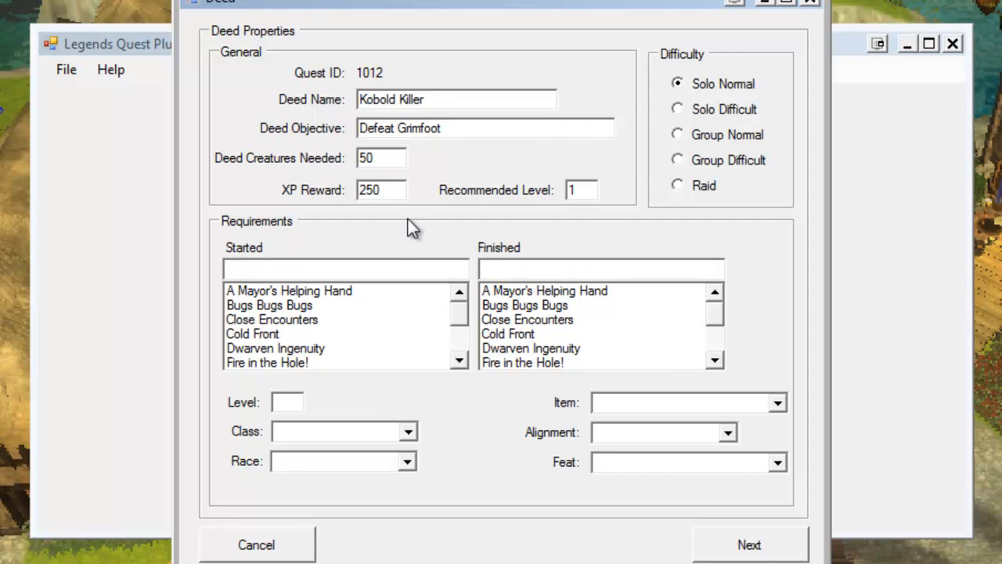
left_click(749, 545)
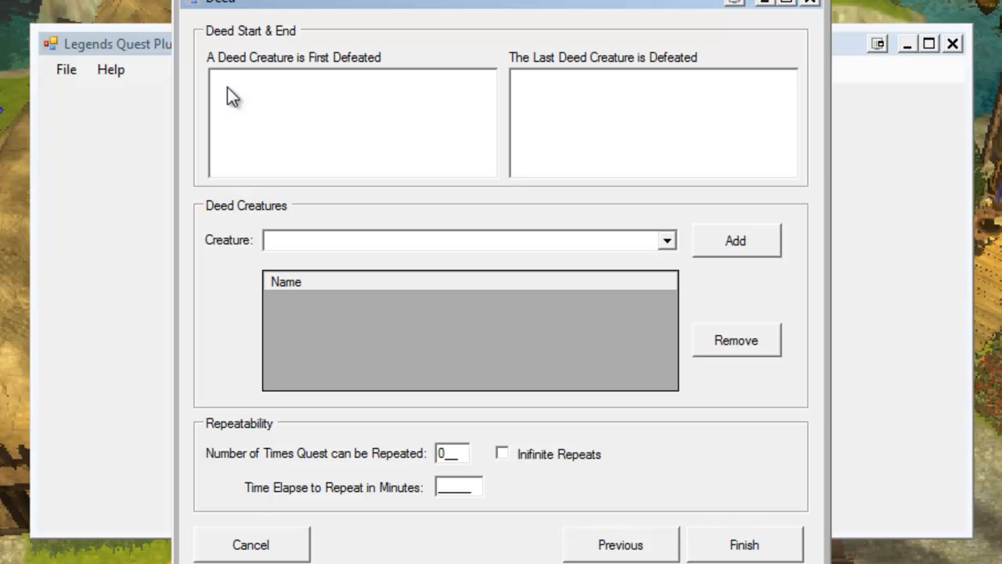
Enter the first-defeat message: "You've defeated a Grimfoot Kobold. These pests need to be eliminated.".
left_click(303, 73)
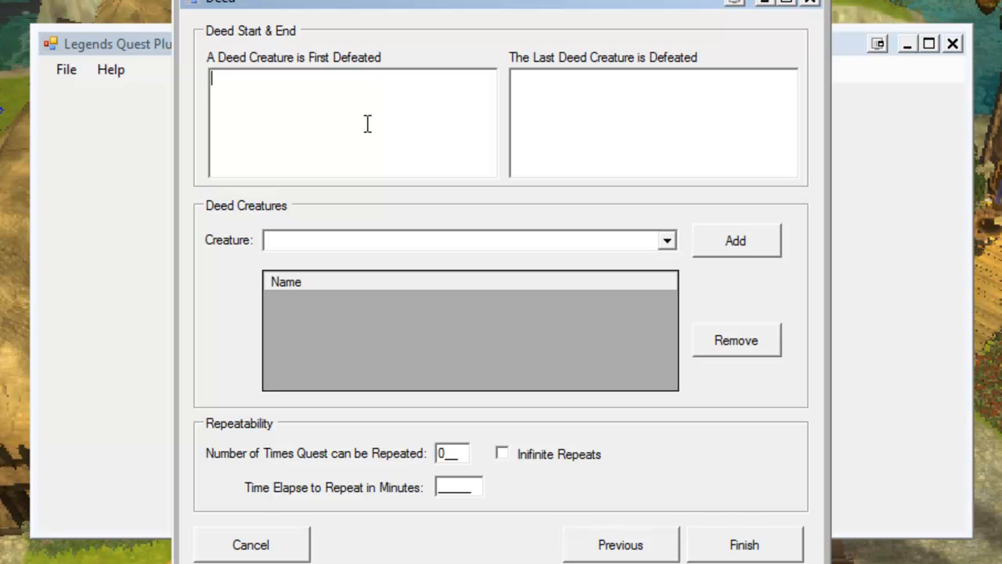
type("Y")
key("BackSpace")
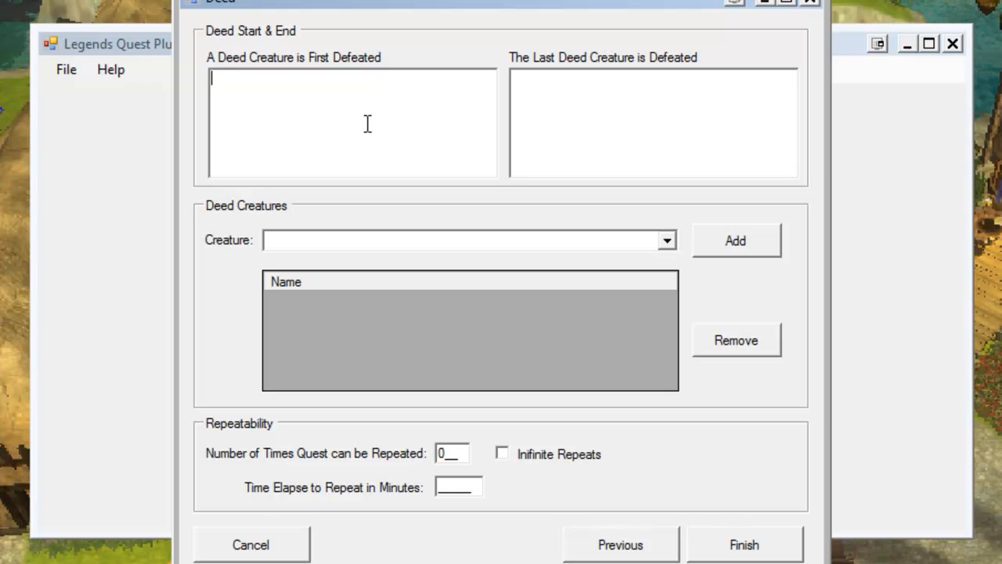
type("You've defeated th")
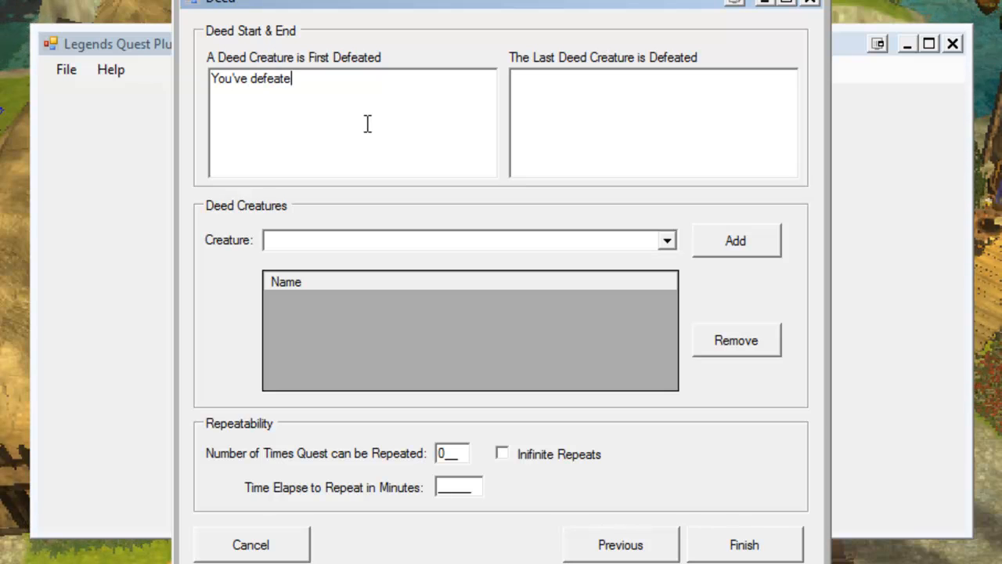
key("BackSpace")
key("BackSpace")
type("a Gri")
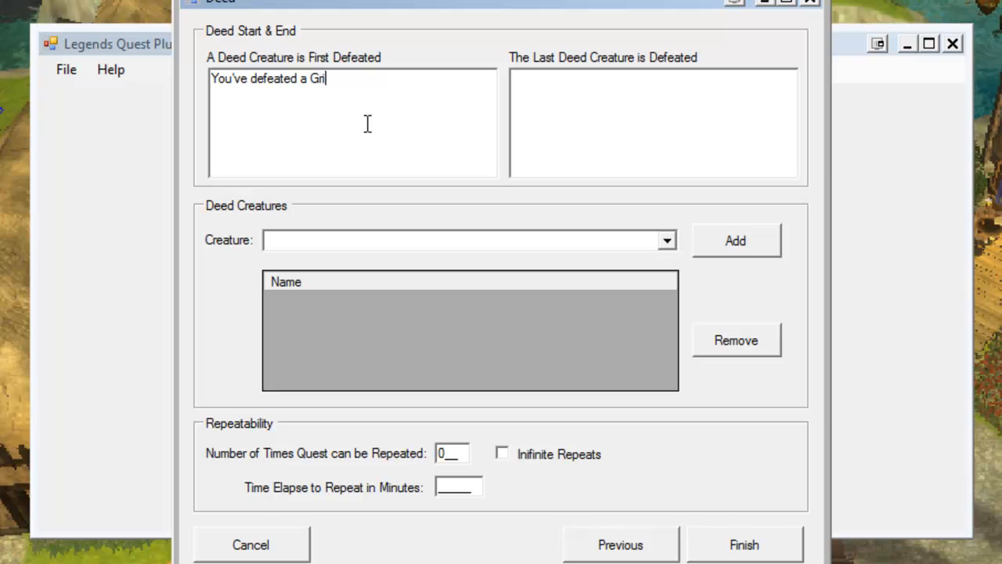
type("mfoot Kobold")
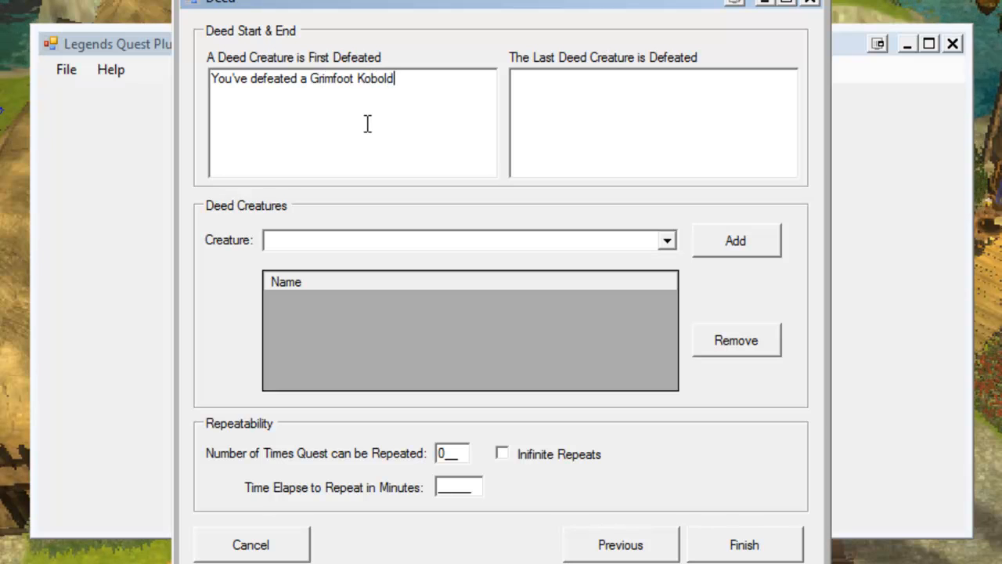
type(".  These pe")
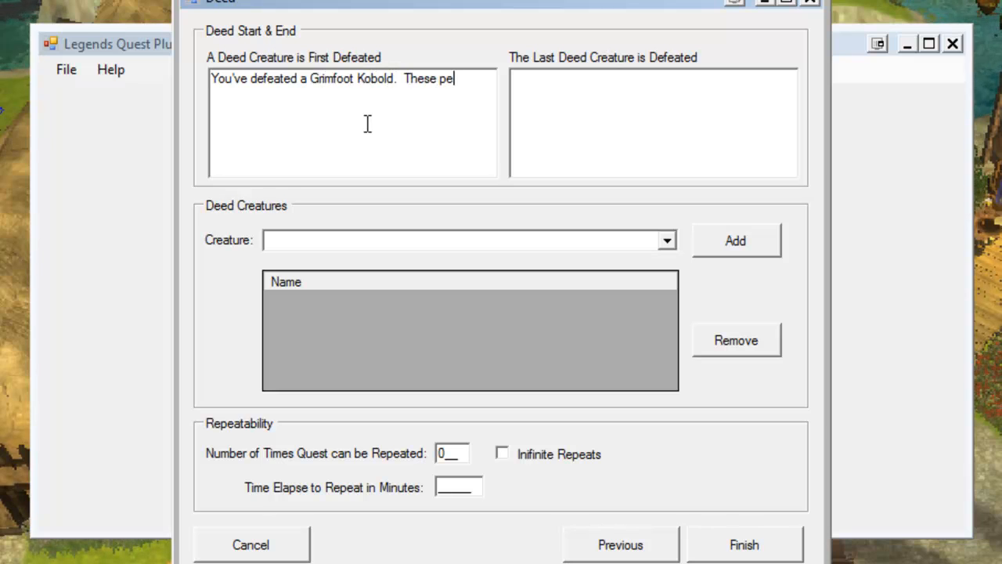
type("sts need to be")
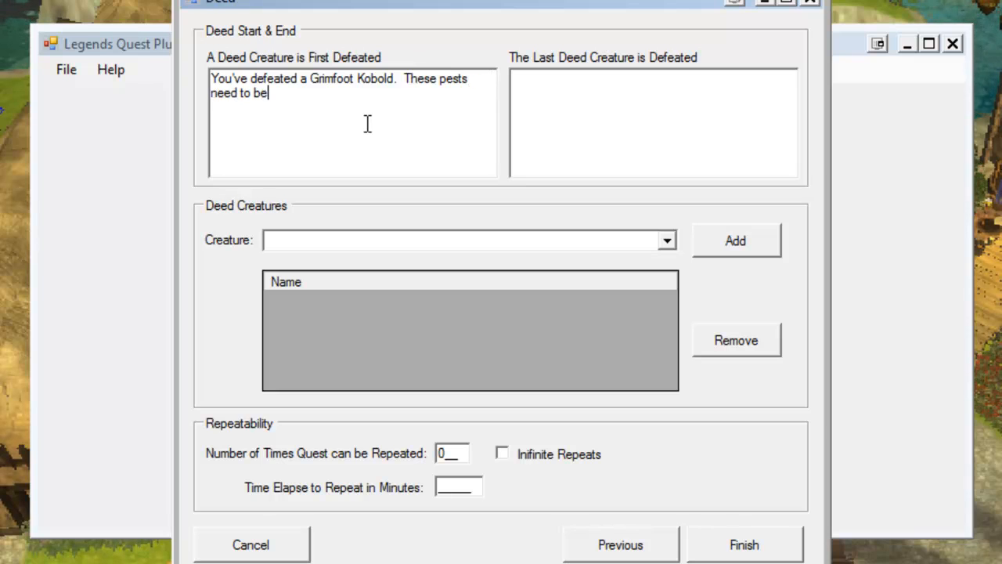
type(" elimin")
key("BackSpace")
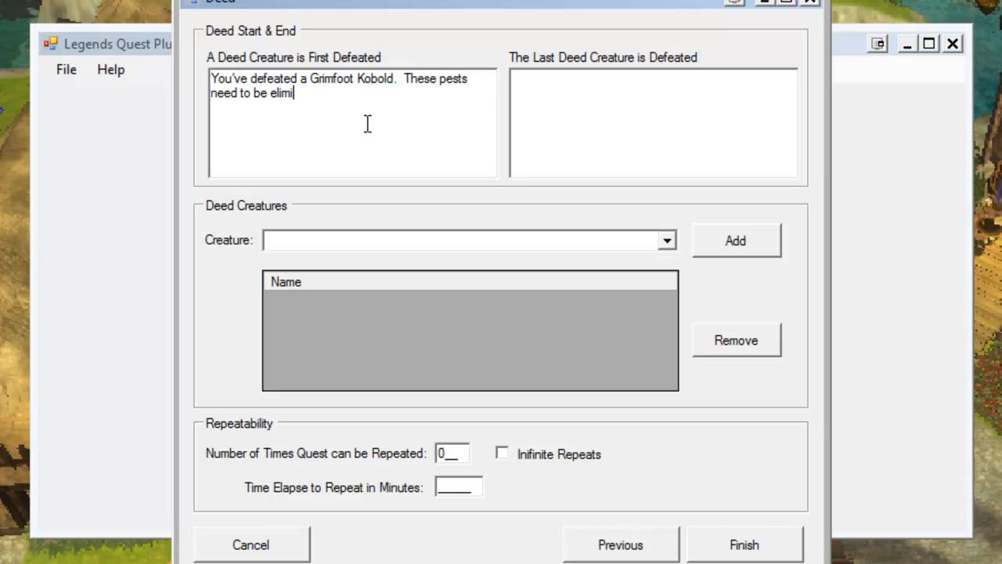
type("a")
key("BackSpace")
type("nated.")
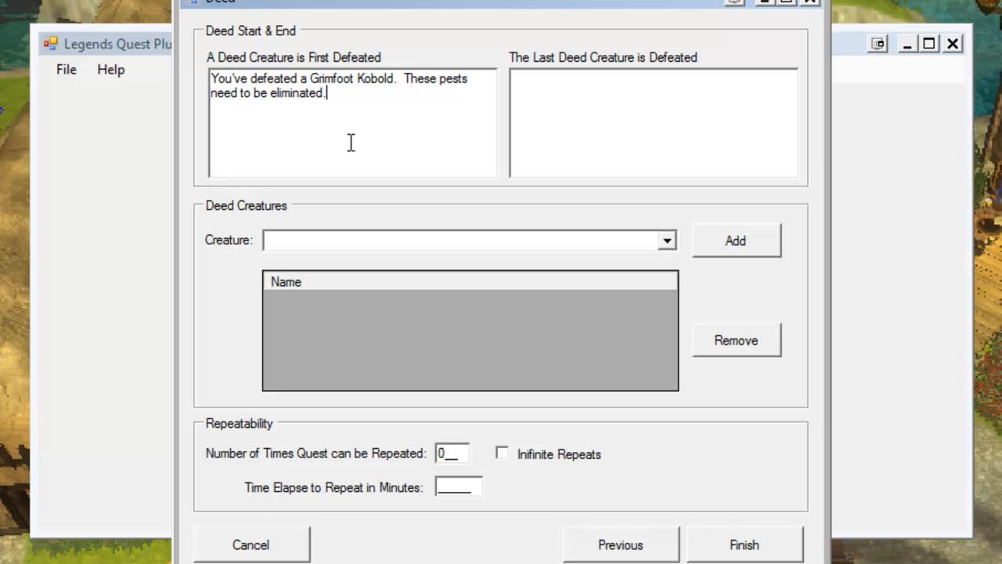
Enter the last-defeat message: "Well done, you've attained the level of Kobold Killer.".
left_click(530, 107)
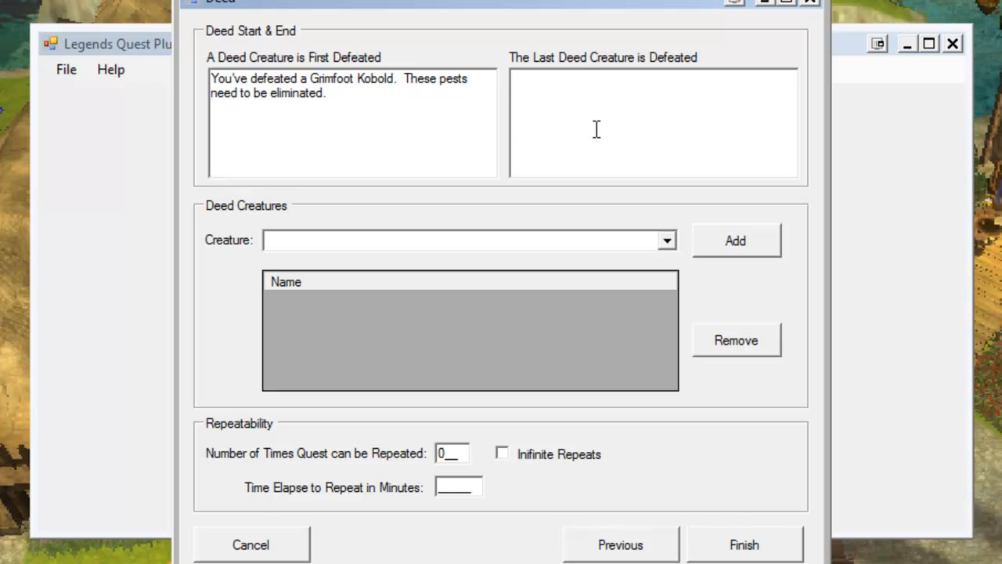
type("Well done, you")
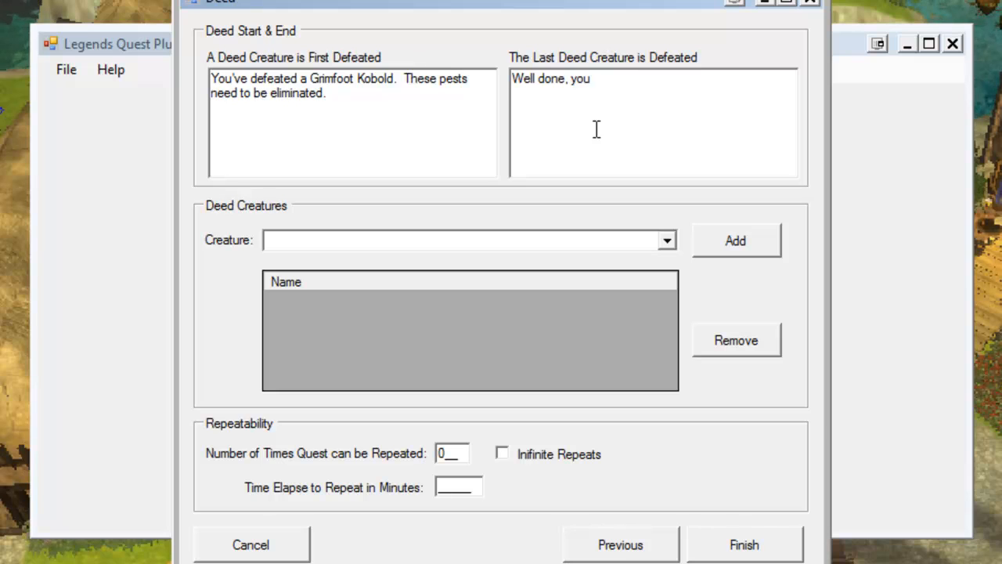
type("'ve a")
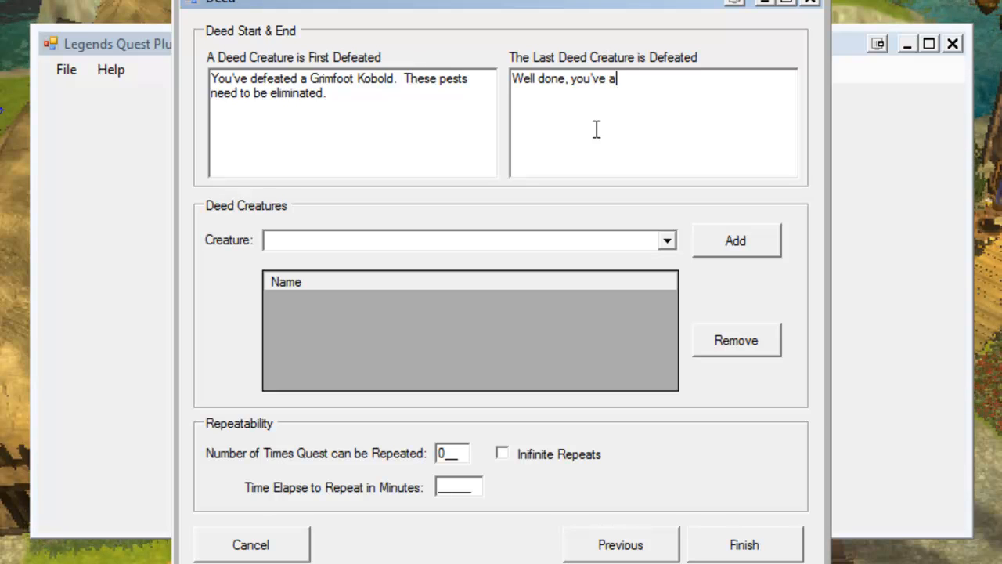
type("ttained the level of Kb")
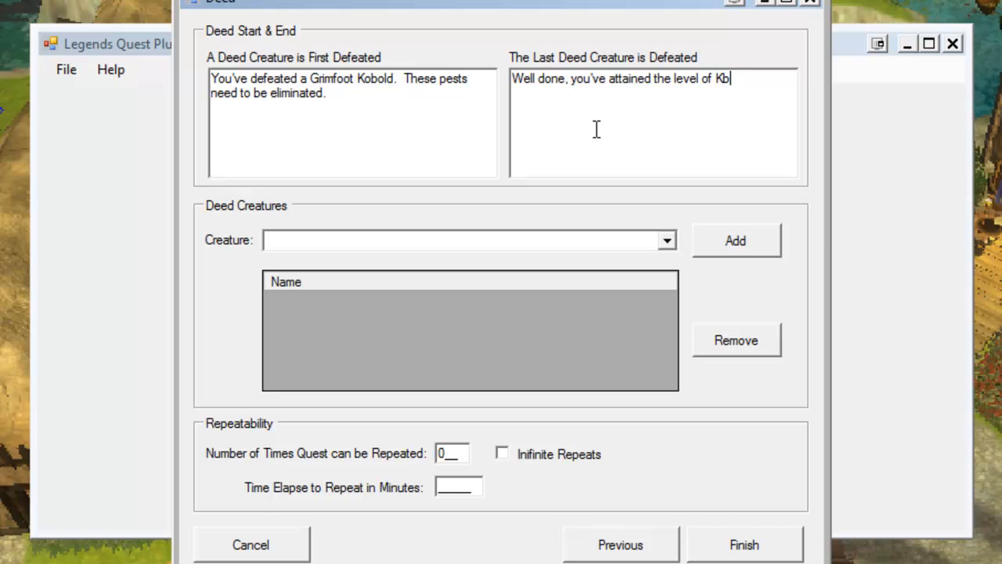
key("BackSpace")
type("o")
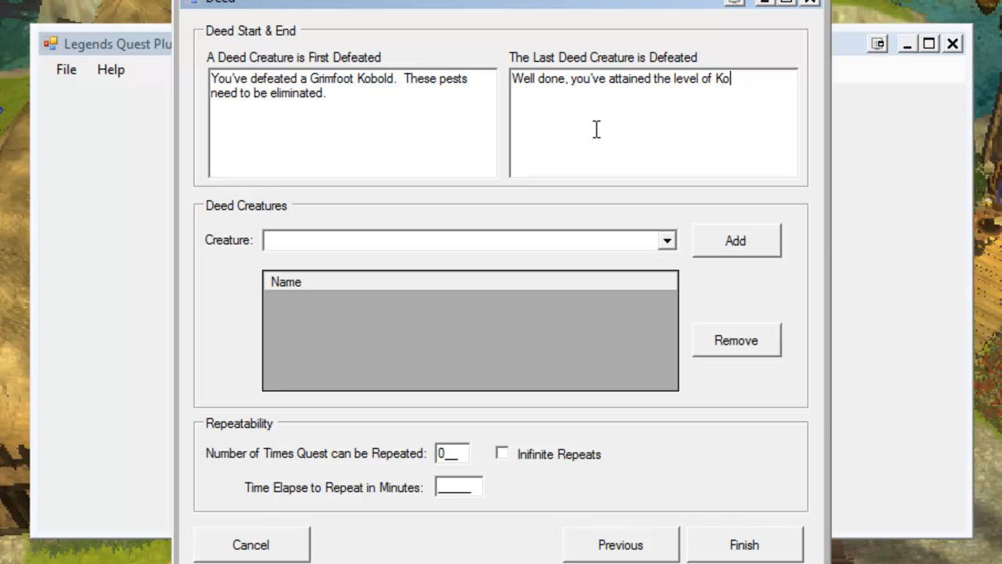
type("bold Killer")
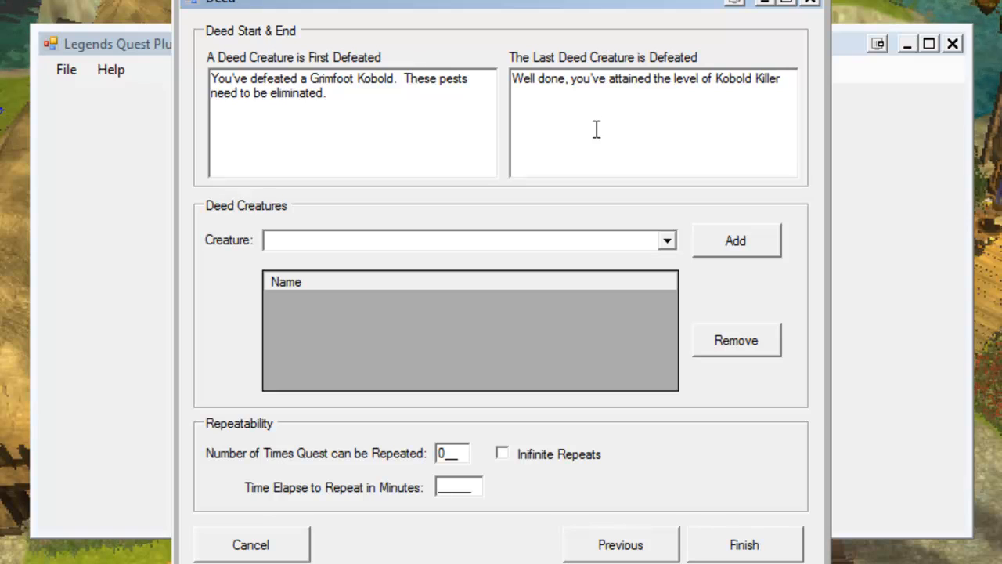
type(".")
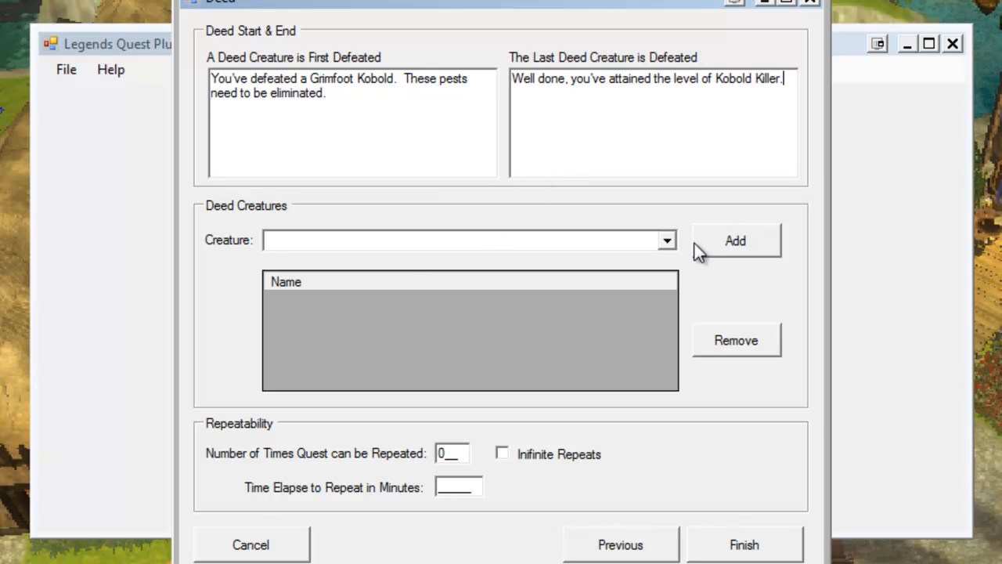
Add Kobold to the deed's creature list.
left_click(667, 241)
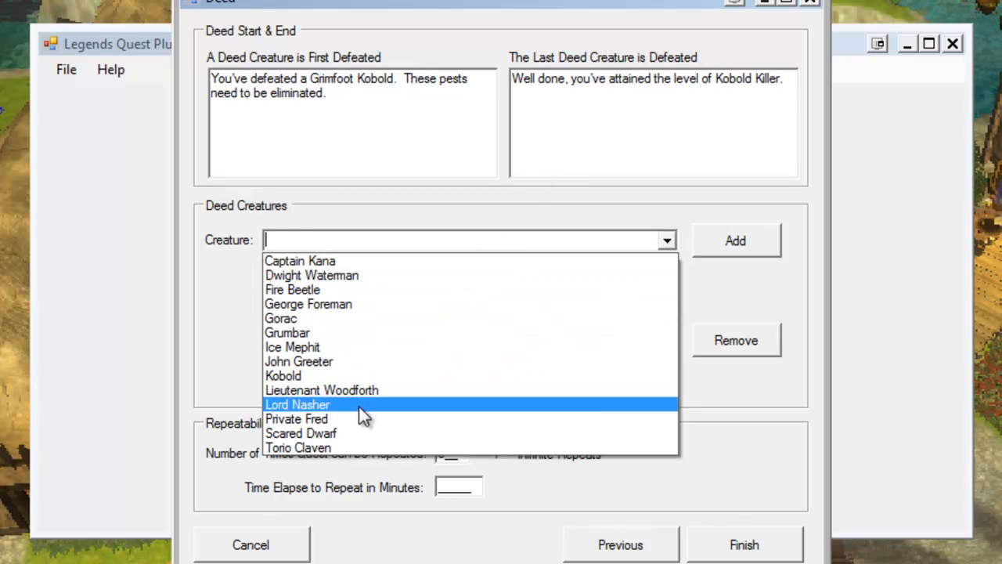
left_click(348, 377)
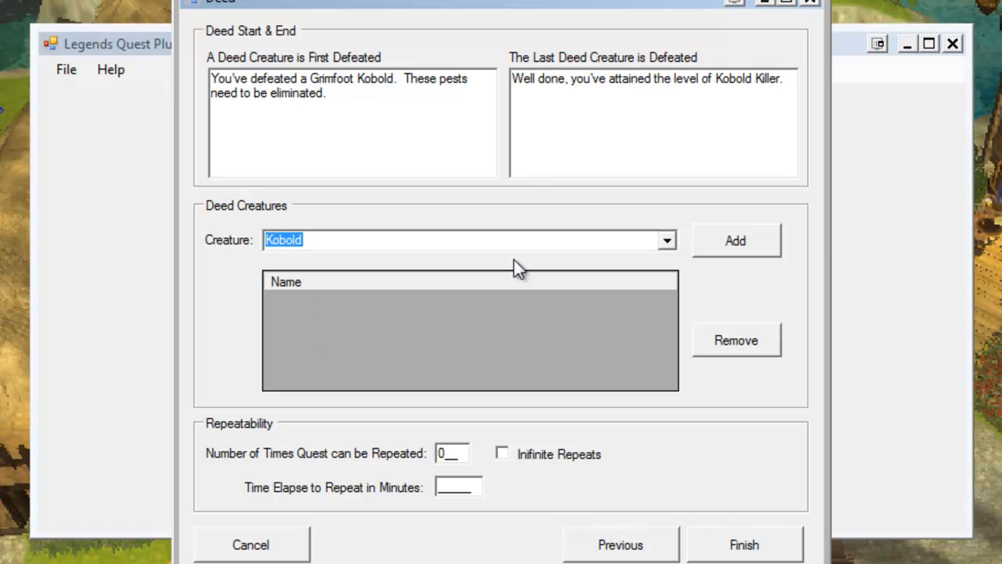
left_click(749, 240)
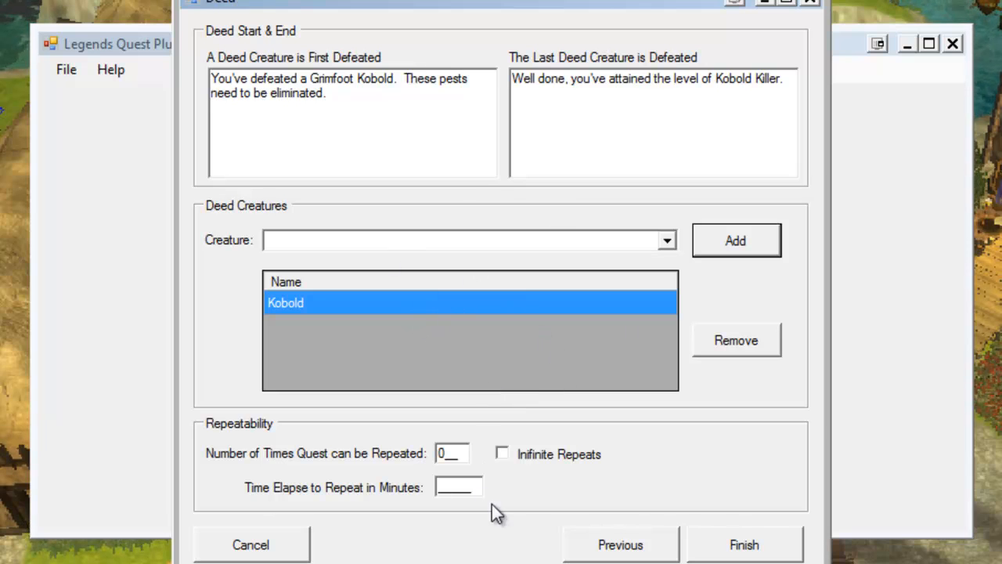
Cancel the deed dialog and quit the Legends Quest Plugin.
left_click(248, 544)
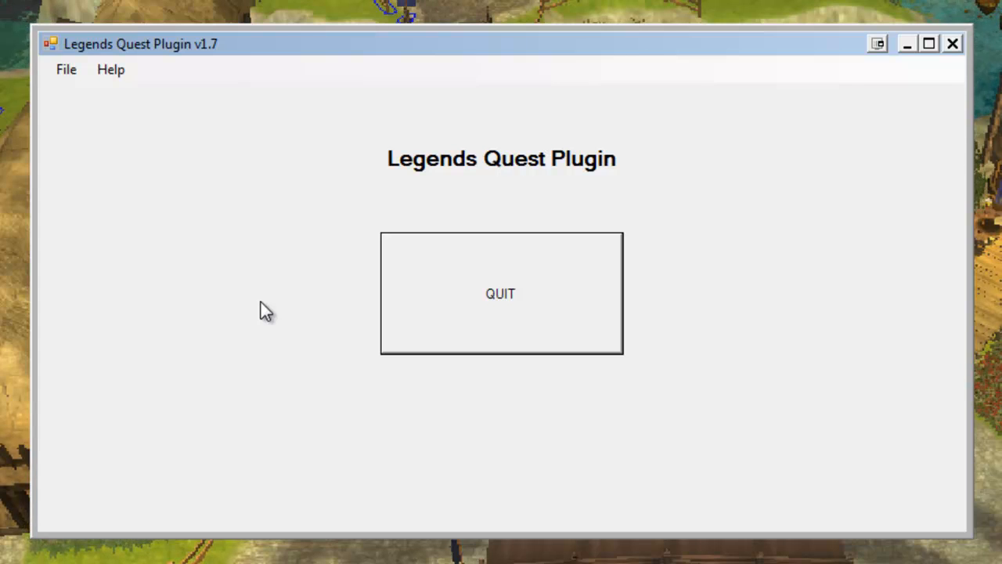
left_click(470, 302)
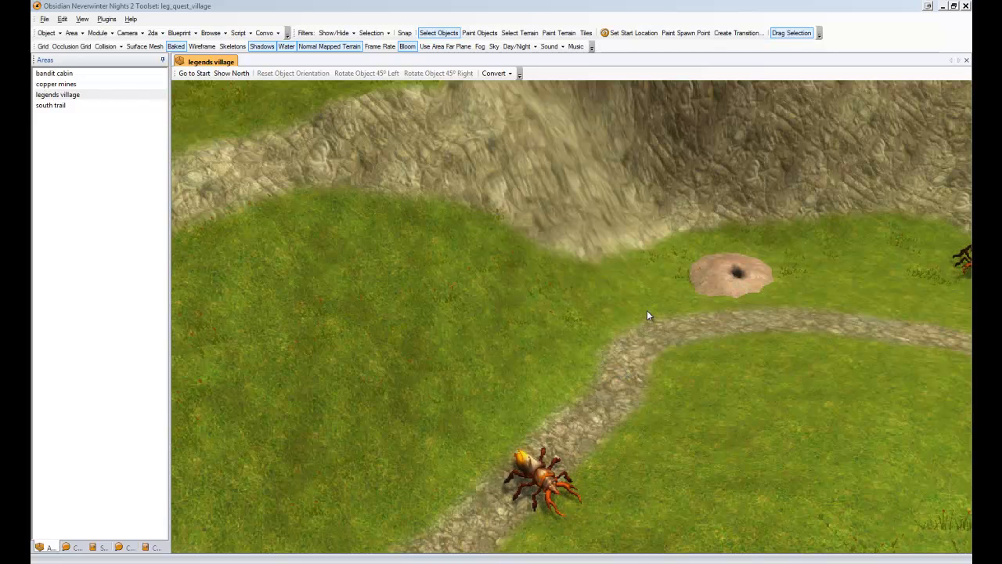
Delete the dirt mound placeable on the grass above the path.
middle_click_drag(646, 311, 657, 277)
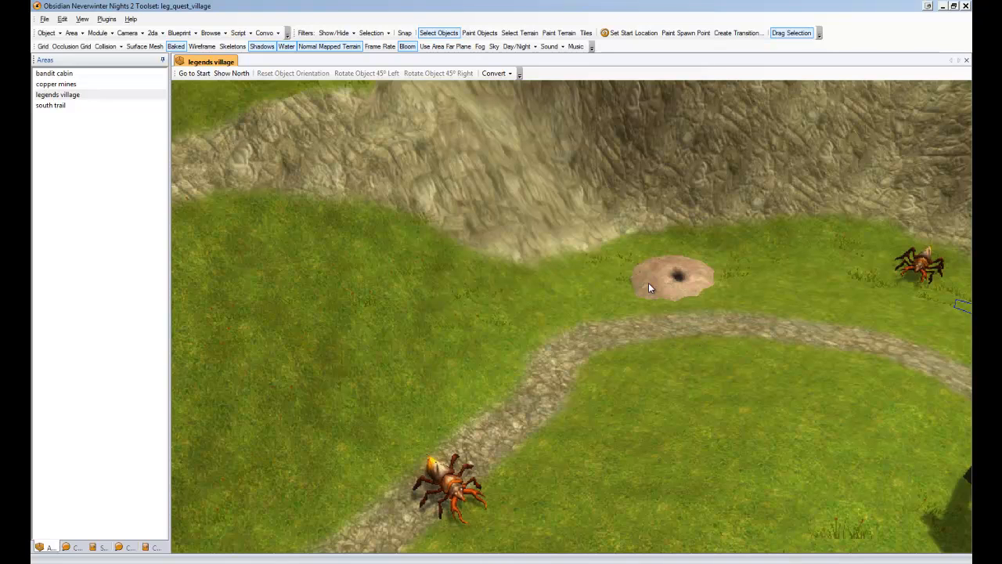
scroll(648, 283, "up", 3)
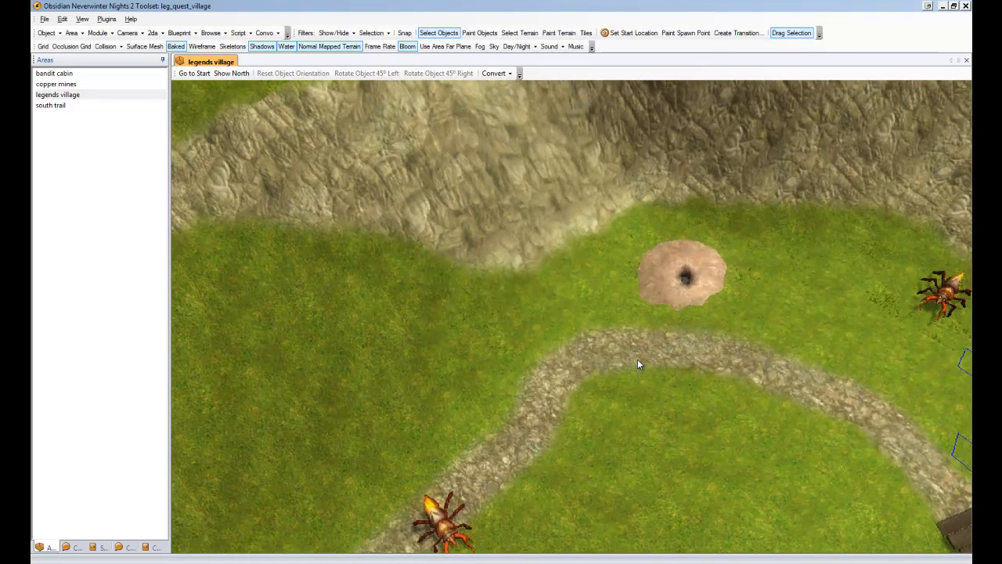
left_click(667, 277)
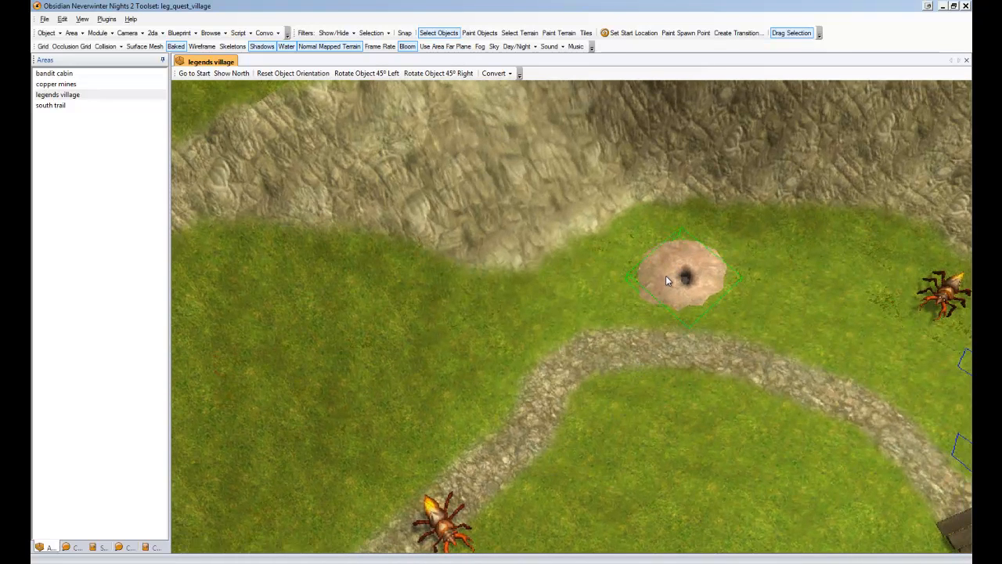
key("Delete")
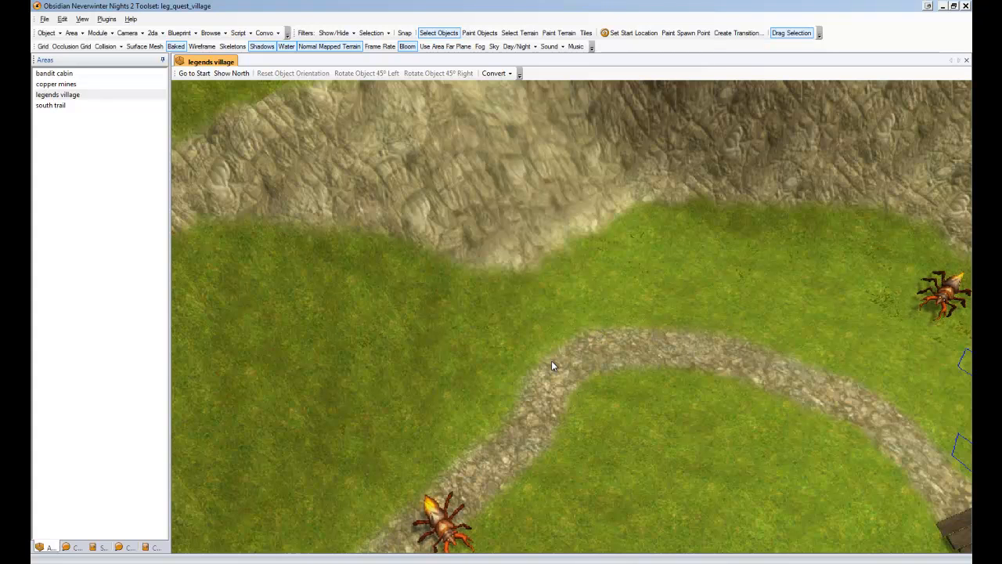
Place a yellow waypoint marker on the path near the giant spider and select it.
middle_click_drag(552, 360, 569, 343)
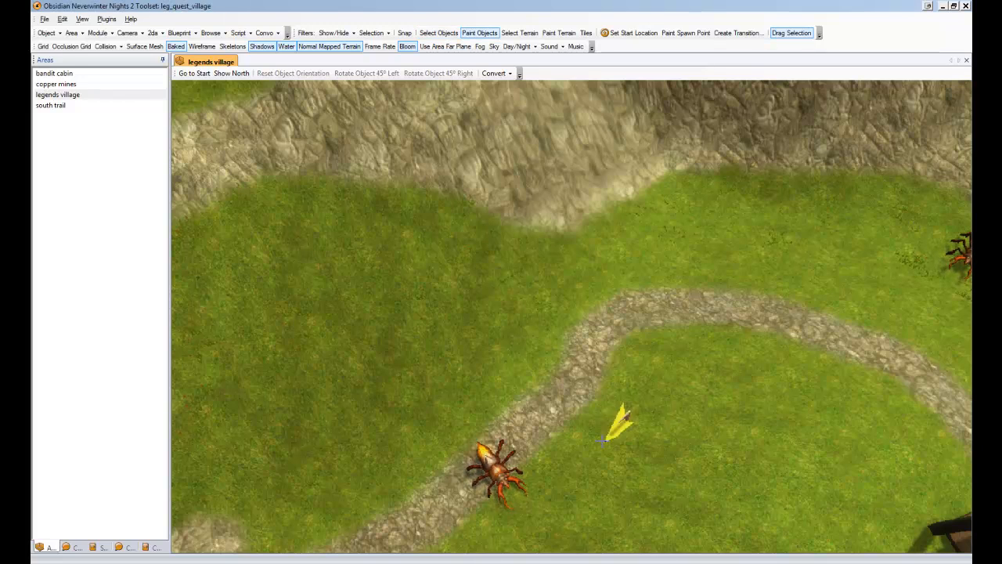
middle_click_drag(628, 448, 693, 373)
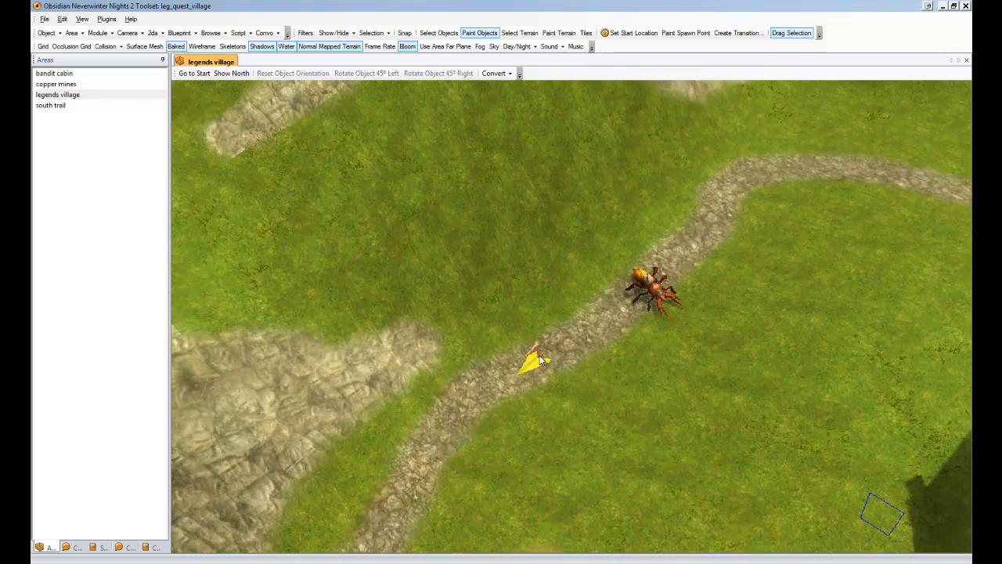
left_click(540, 360)
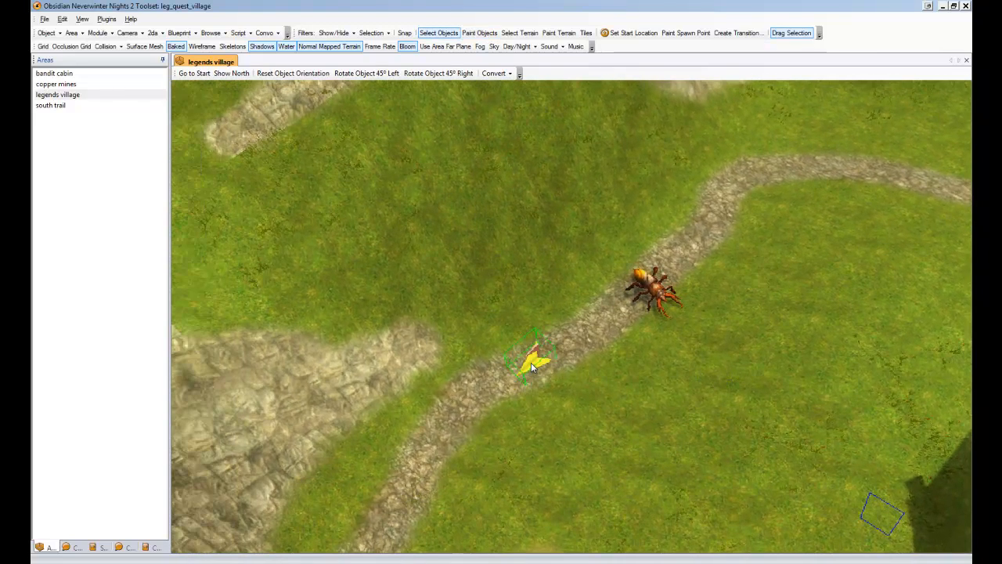
left_click(77, 97)
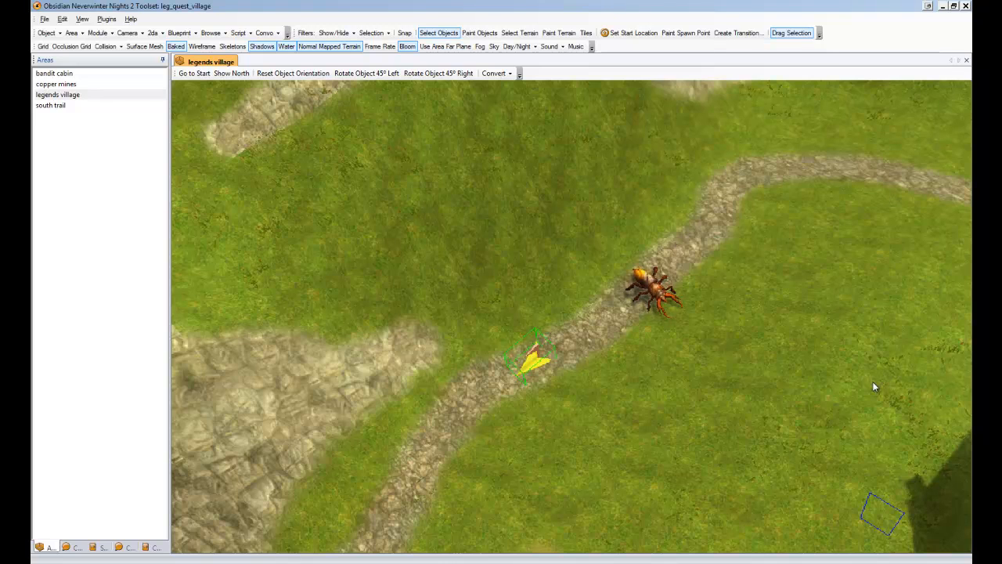
left_click(576, 355)
left_click(533, 361)
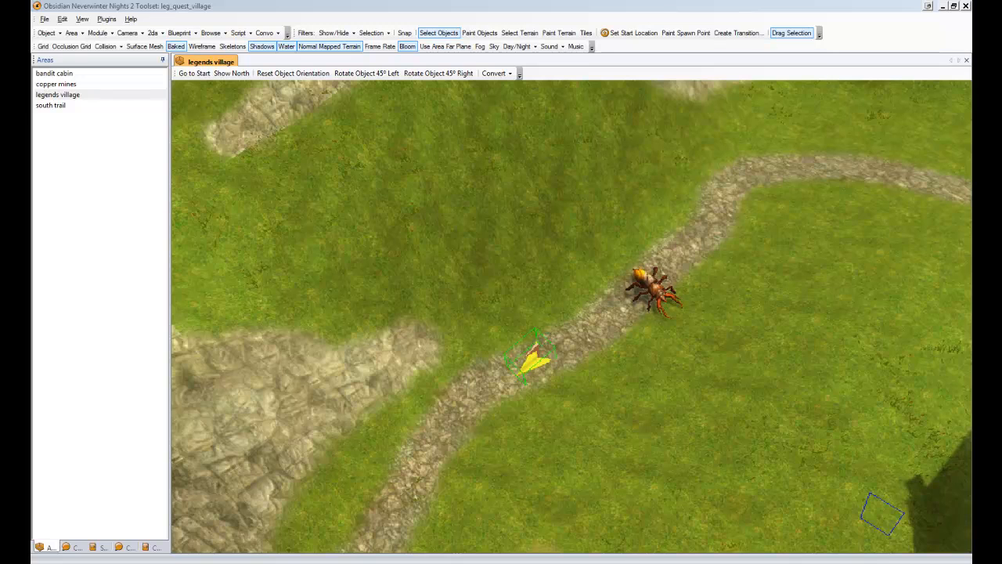
left_click(726, 336)
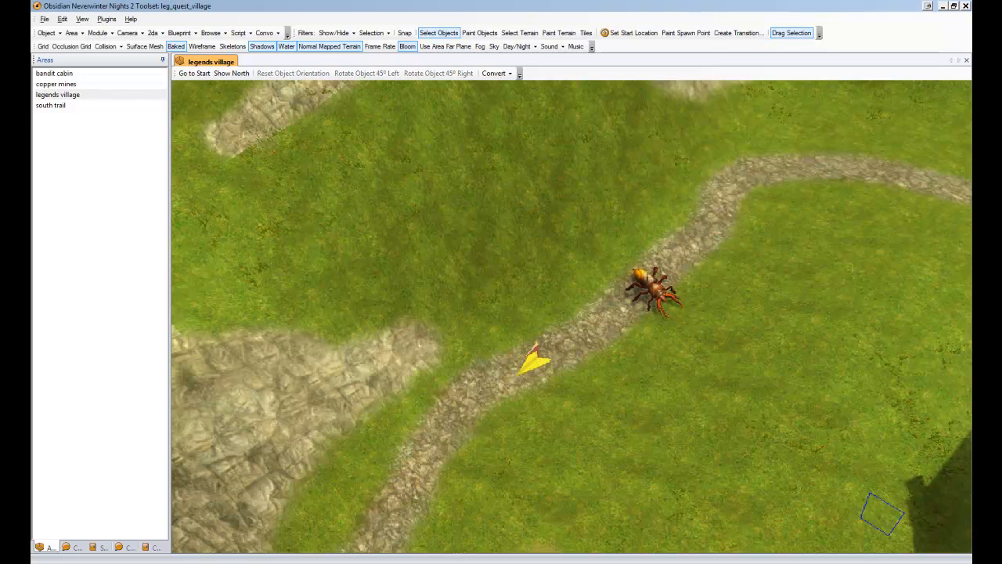
Turn on tree display in the Show/Hide filters and select the waypoint marker on the path.
mouse_move(747, 221)
left_mouse_down("ctrl")
mouse_move(684, 330)
mouse_move(664, 317)
left_mouse_up("ctrl")
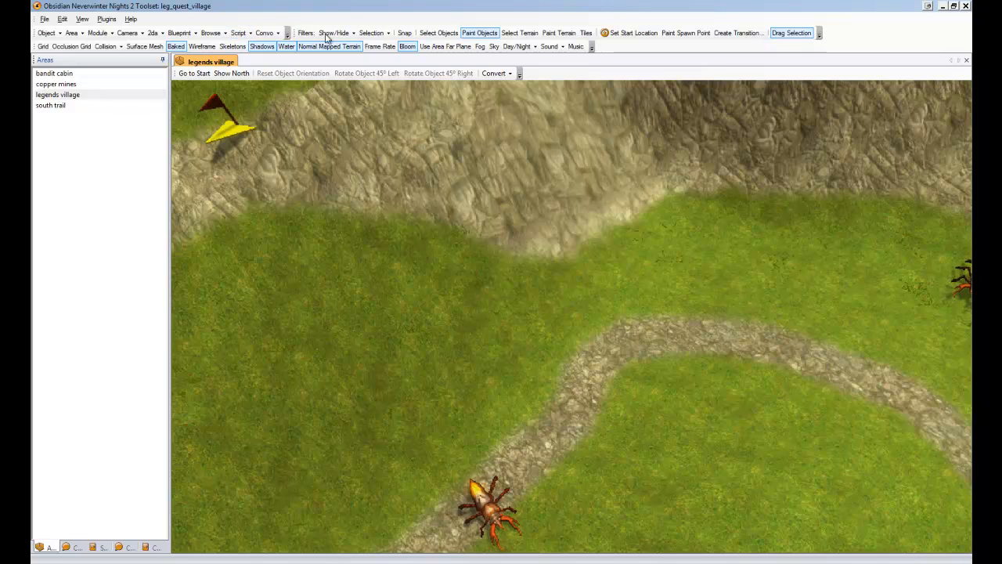
left_click(354, 34)
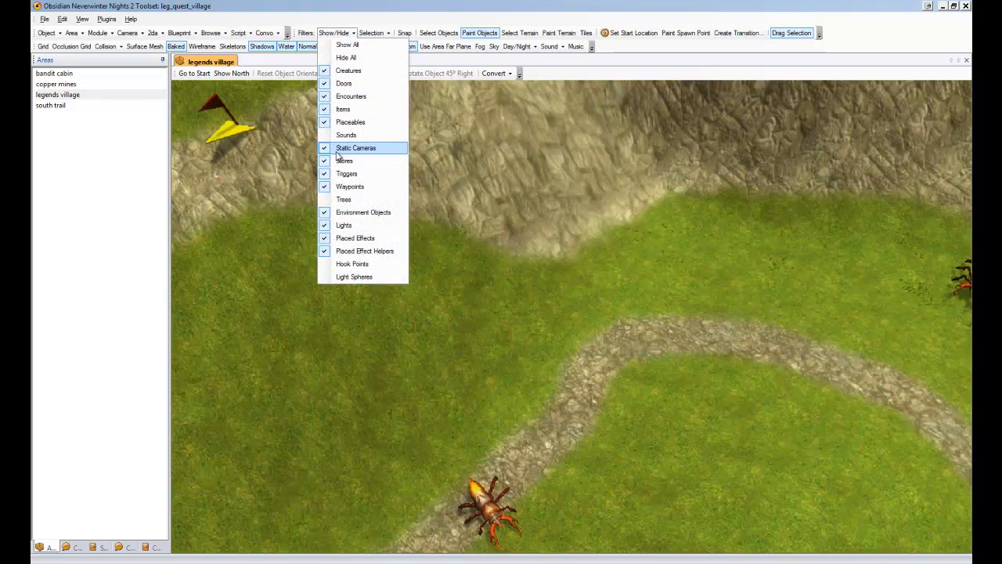
left_click(346, 199)
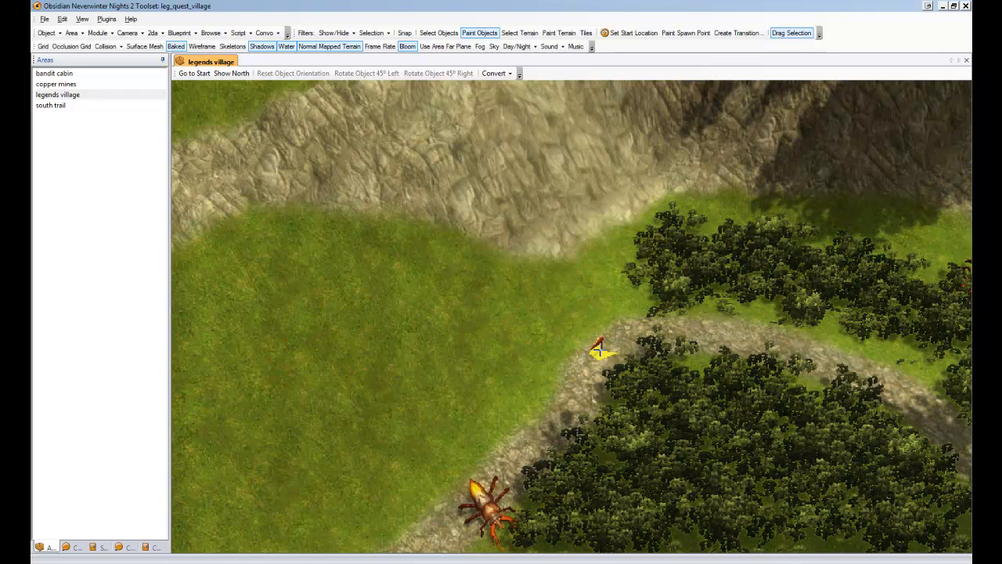
left_click(601, 353)
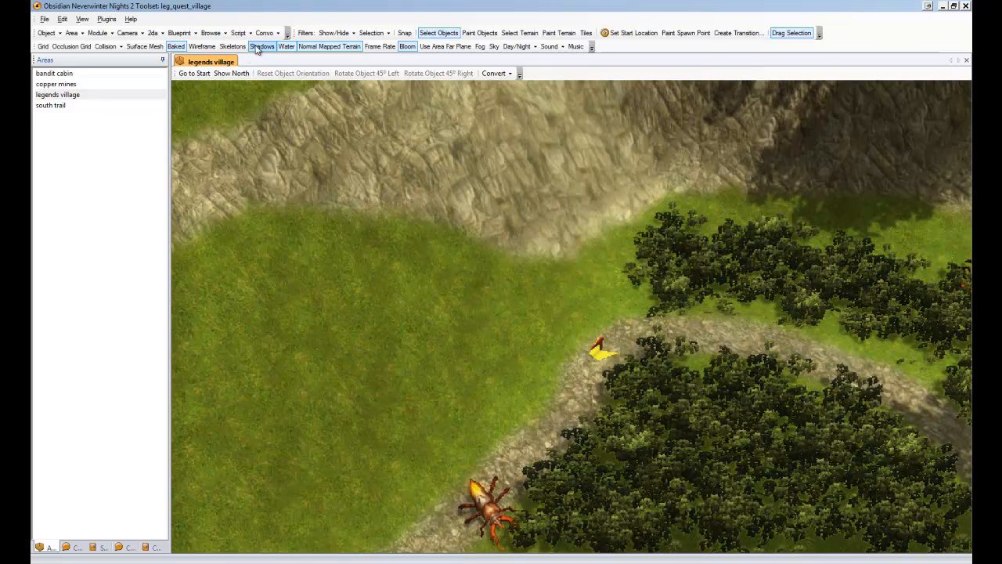
Turn off tree display and select the waypoint marker on the path.
left_click(334, 33)
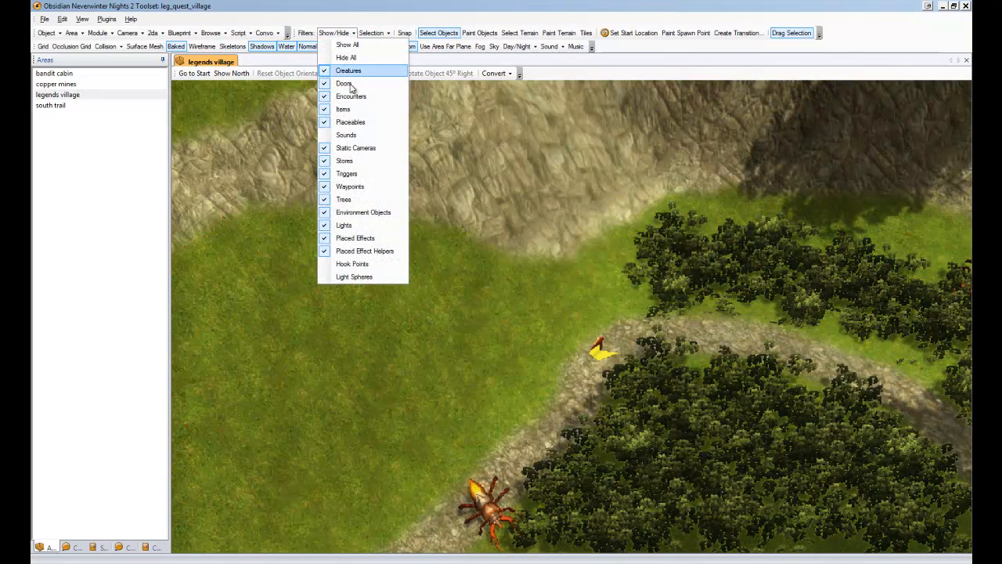
left_click(358, 200)
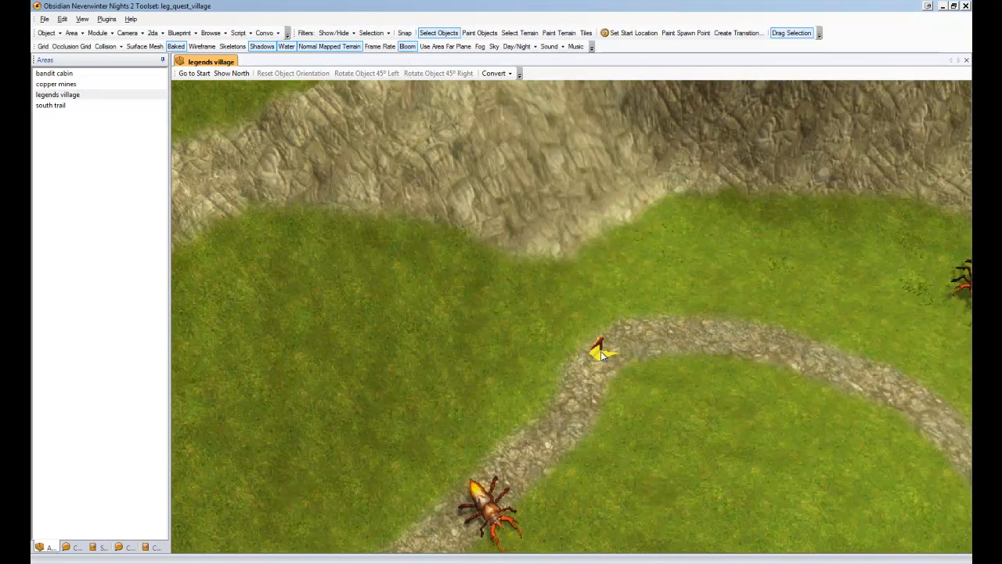
left_click(601, 353)
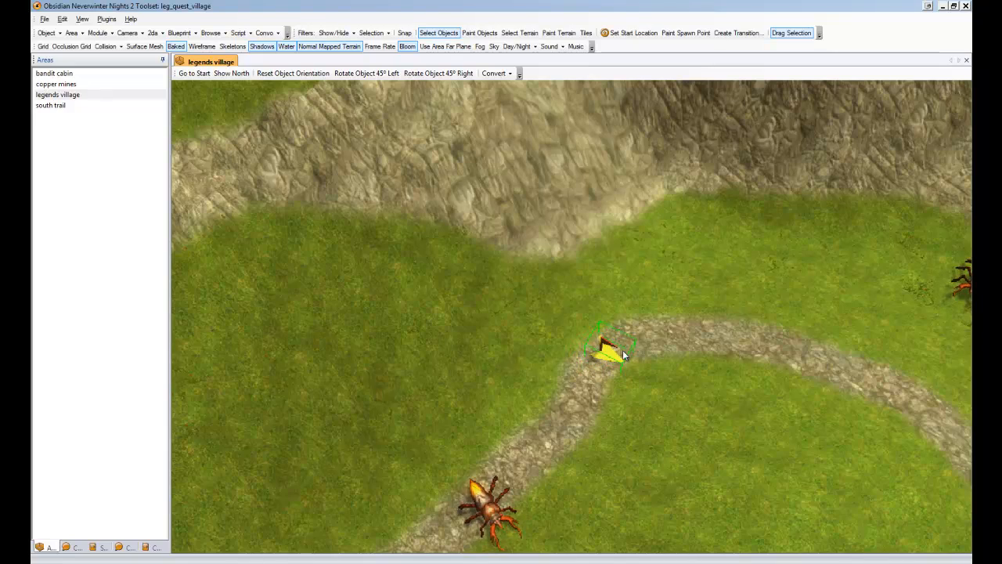
middle_click_drag(559, 362, 596, 345)
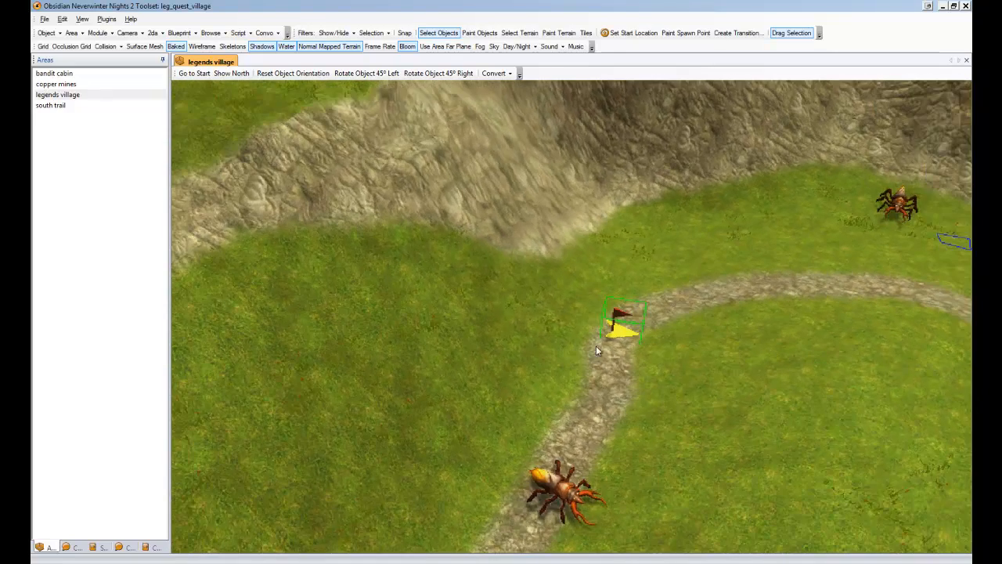
Open the Legends Spawn Plugin's spawn waypoint editor and switch the spawner type to Placeable.
left_click(106, 19)
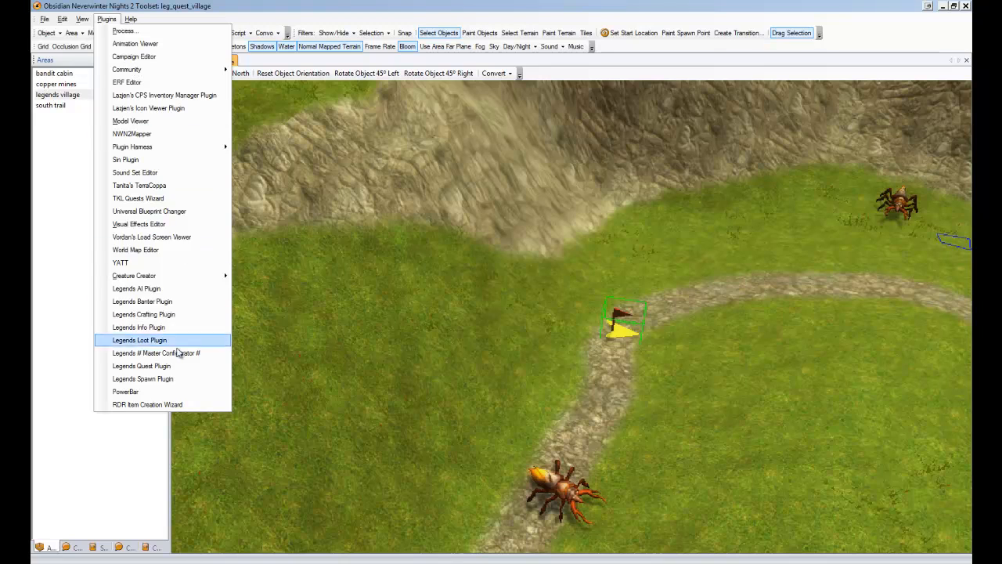
left_click(163, 379)
left_click(280, 174)
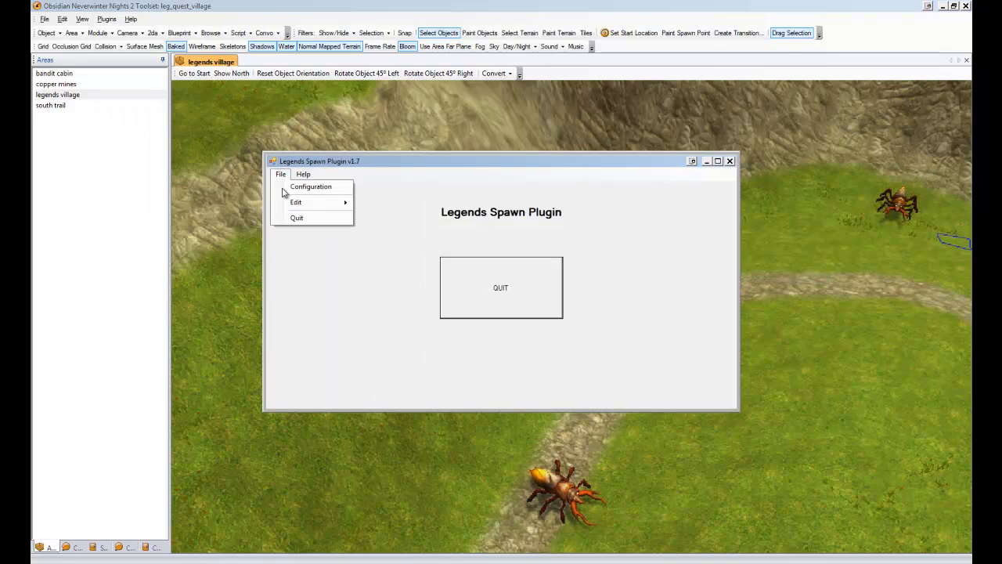
mouse_move(296, 202)
left_click(391, 202)
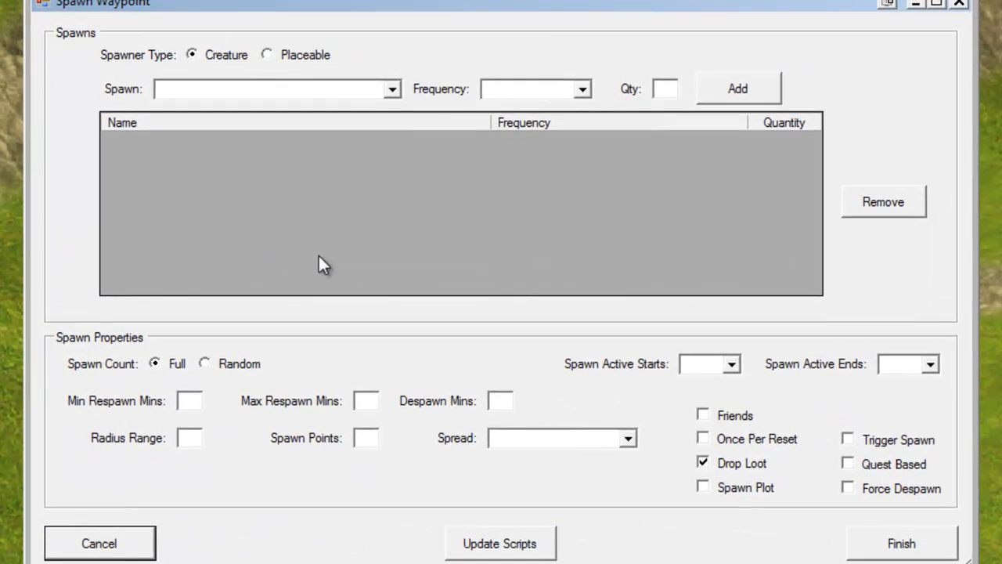
left_click(269, 54)
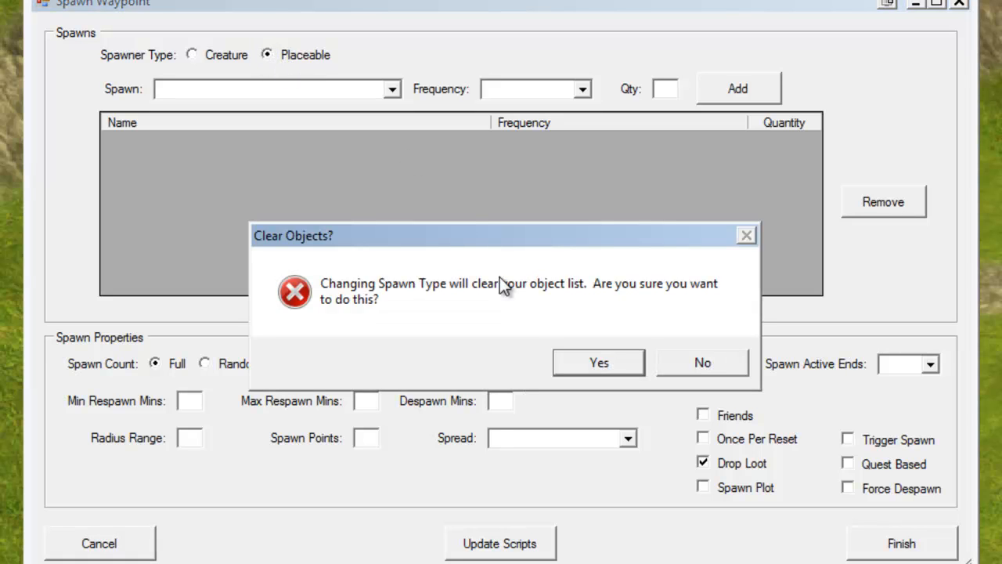
left_click(588, 364)
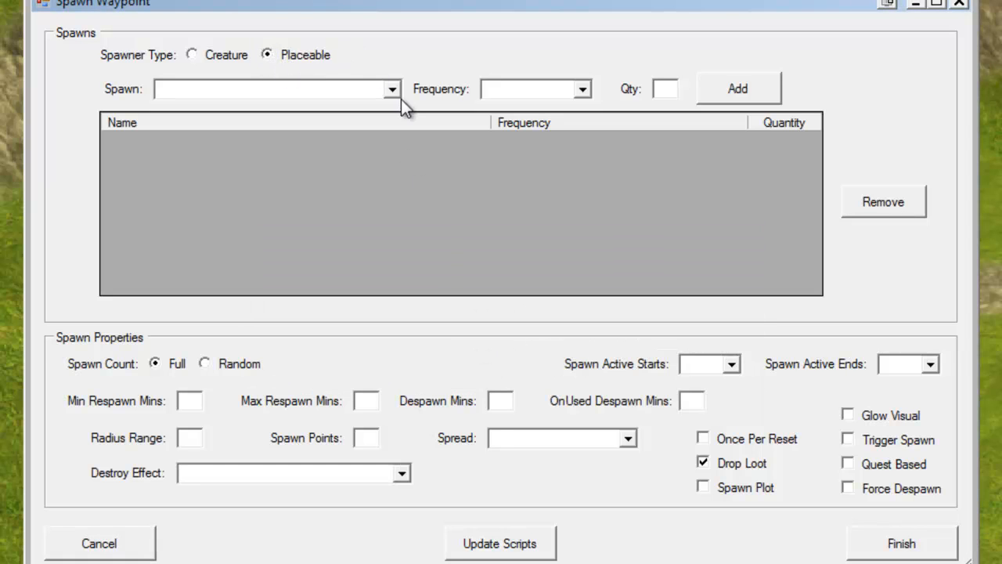
Add a Beetle Mound spawn and set both minimum and maximum respawn minutes to 2.
left_click(393, 91)
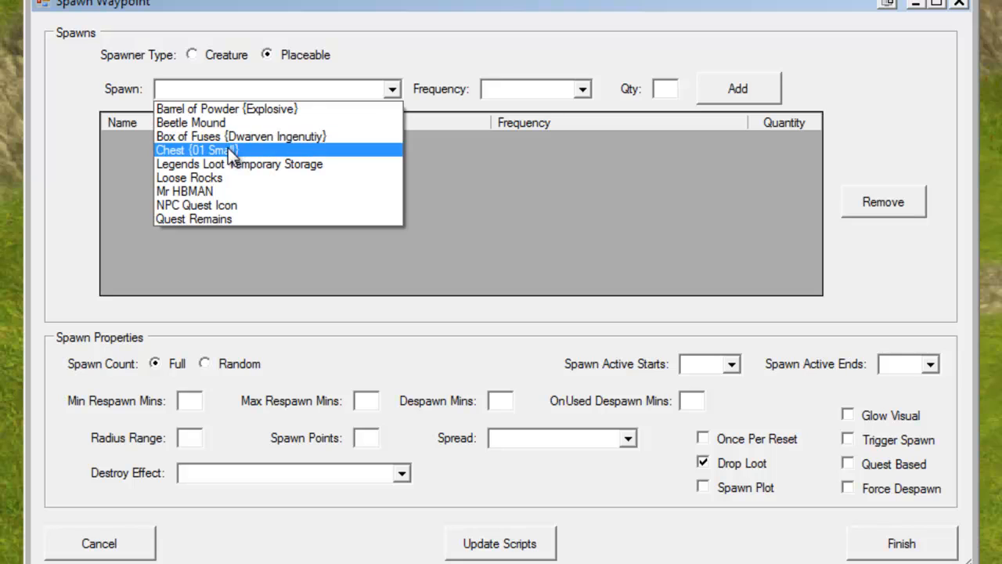
left_click(191, 123)
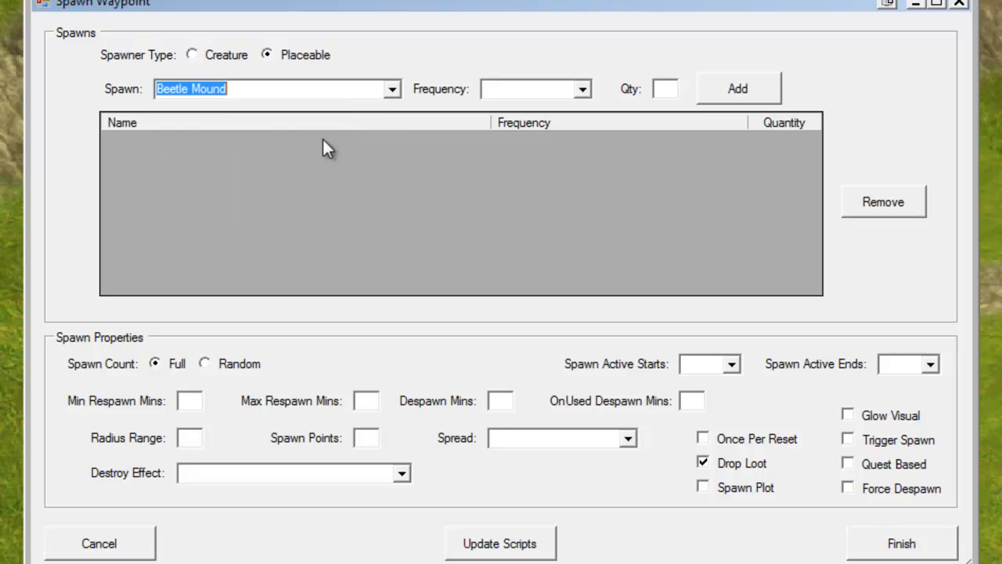
left_click(742, 89)
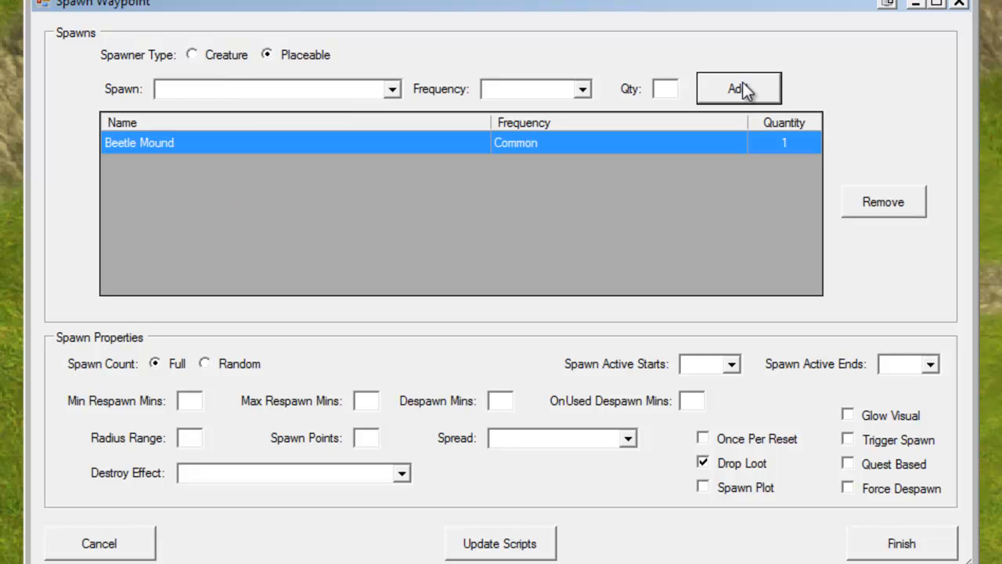
left_click(192, 400)
type("2")
left_click(373, 401)
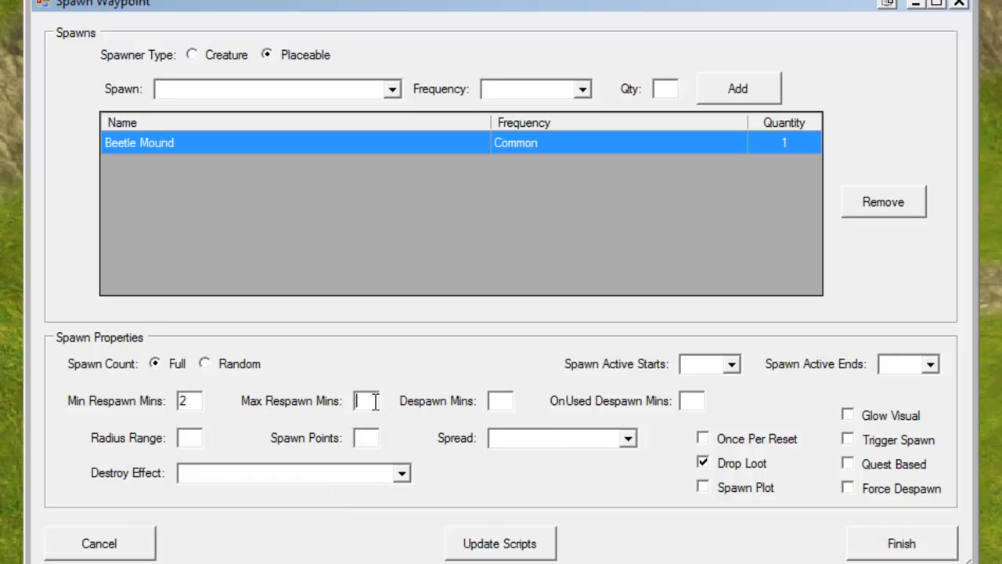
type("2")
Set the destroy effect to VFX FNF FIREBALL and update the waypoint's scripts.
left_click(401, 474)
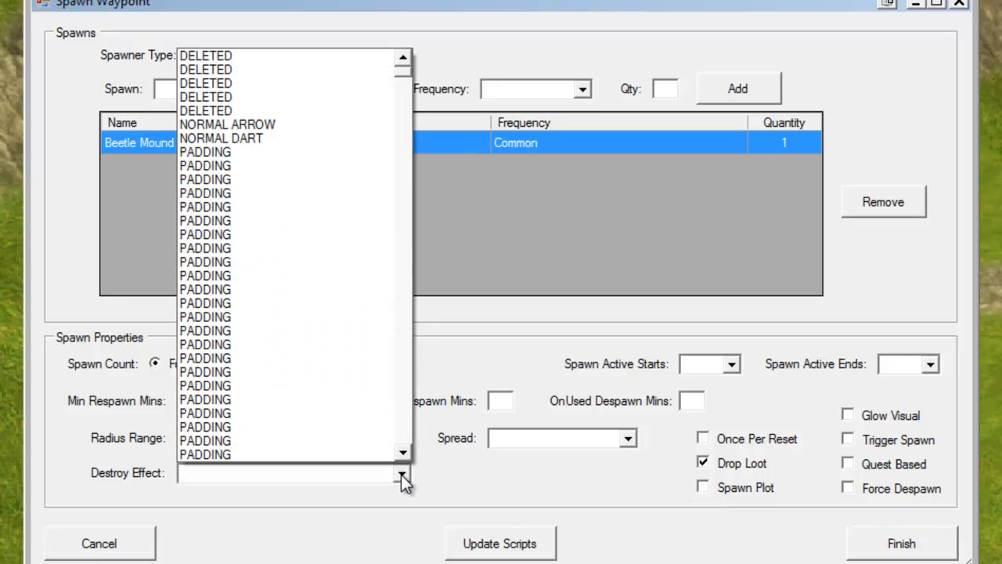
left_click_drag(399, 72, 408, 319)
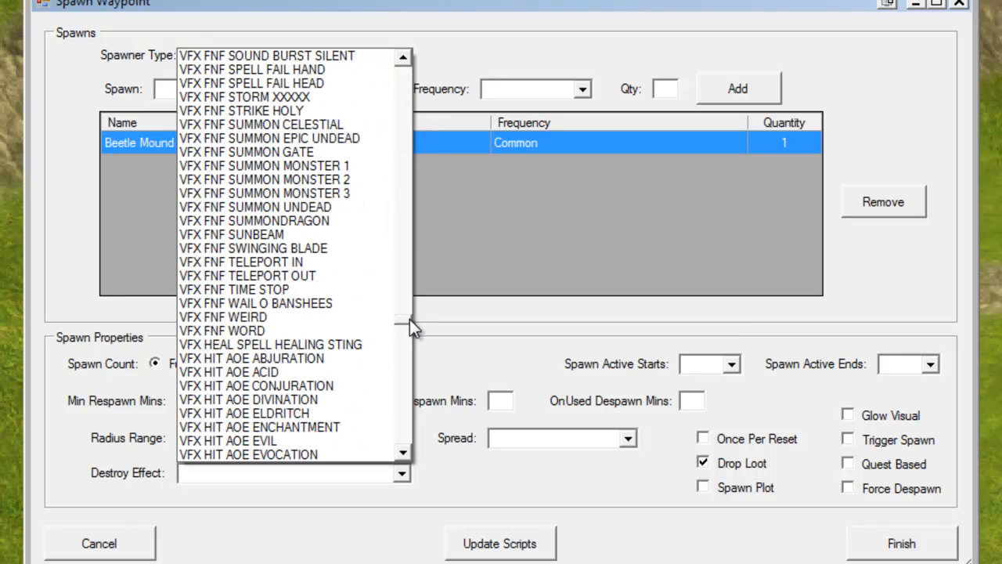
left_click_drag(409, 318, 420, 301)
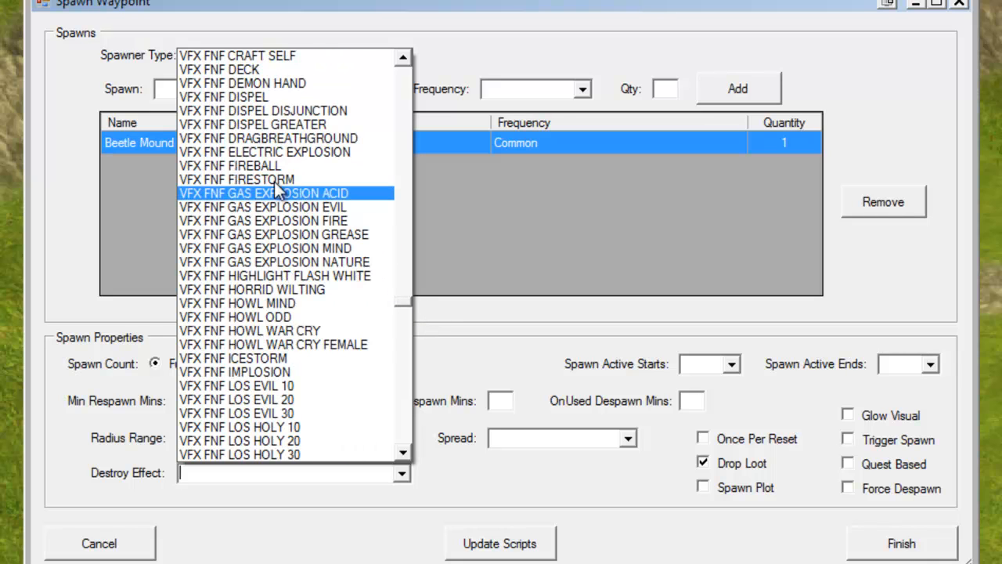
left_click(241, 169)
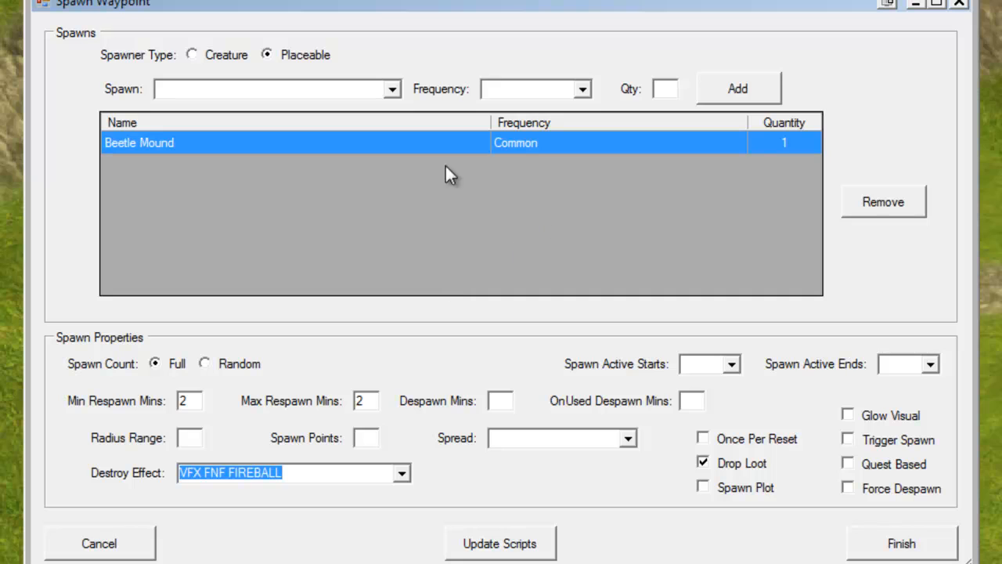
left_click(508, 543)
left_click(578, 388)
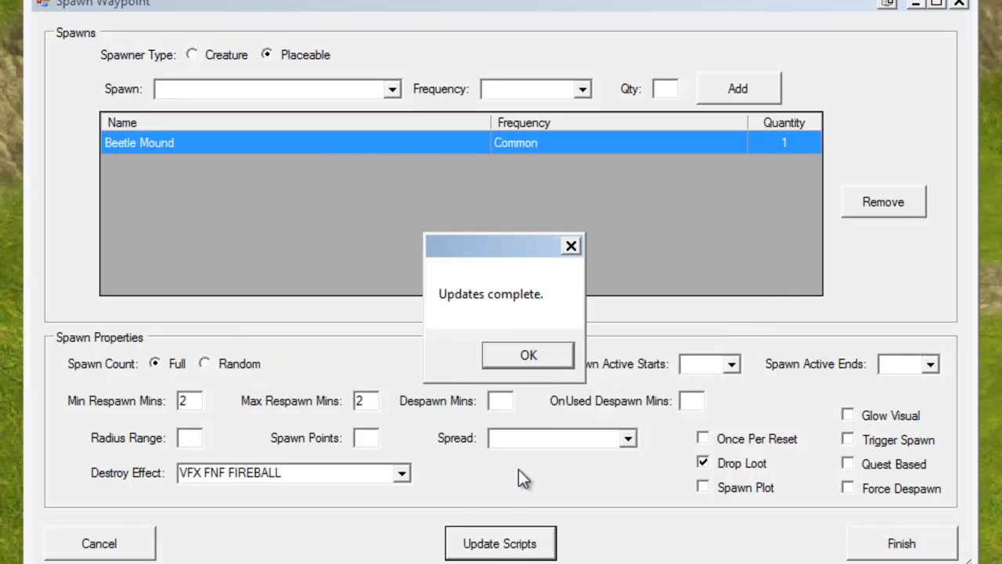
left_click(494, 353)
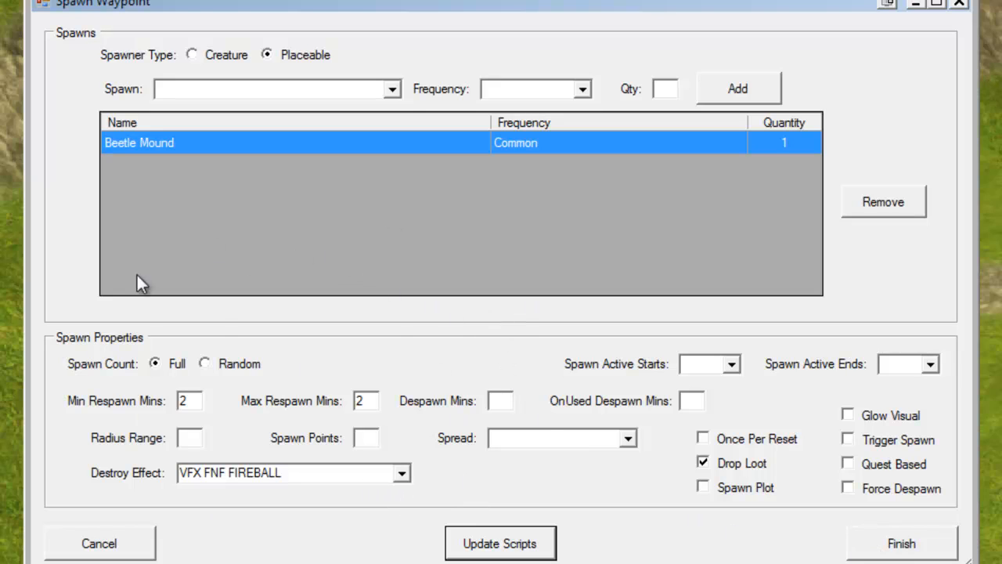
Finish the spawn waypoint and quit the Legends Spawn Plugin.
left_click(888, 540)
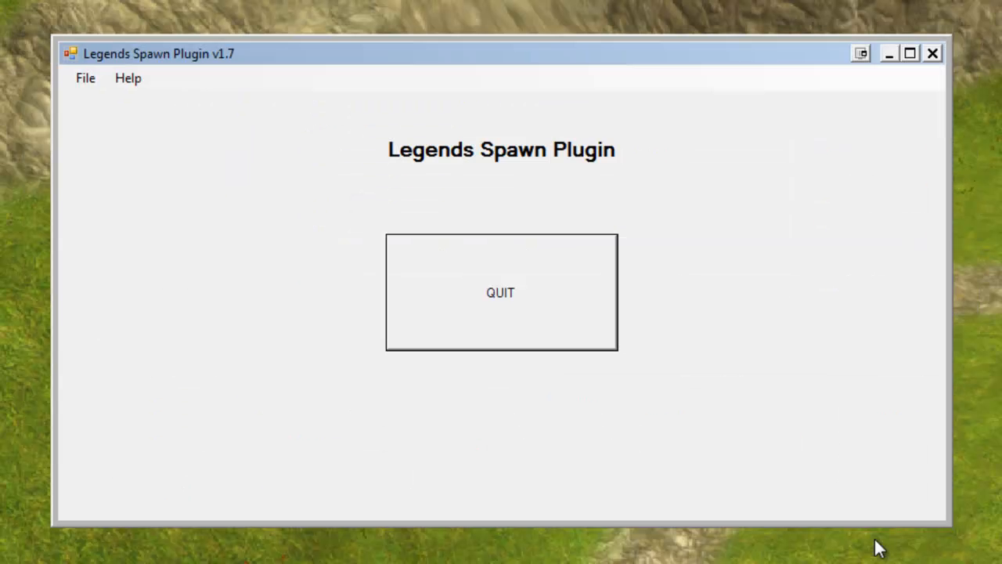
left_click(498, 297)
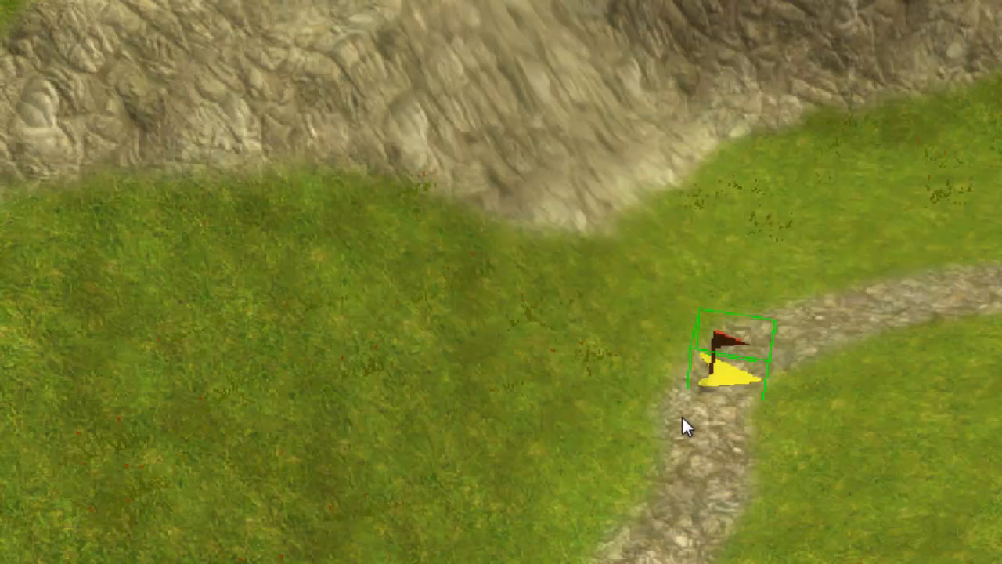
scroll(568, 378, "up", 2)
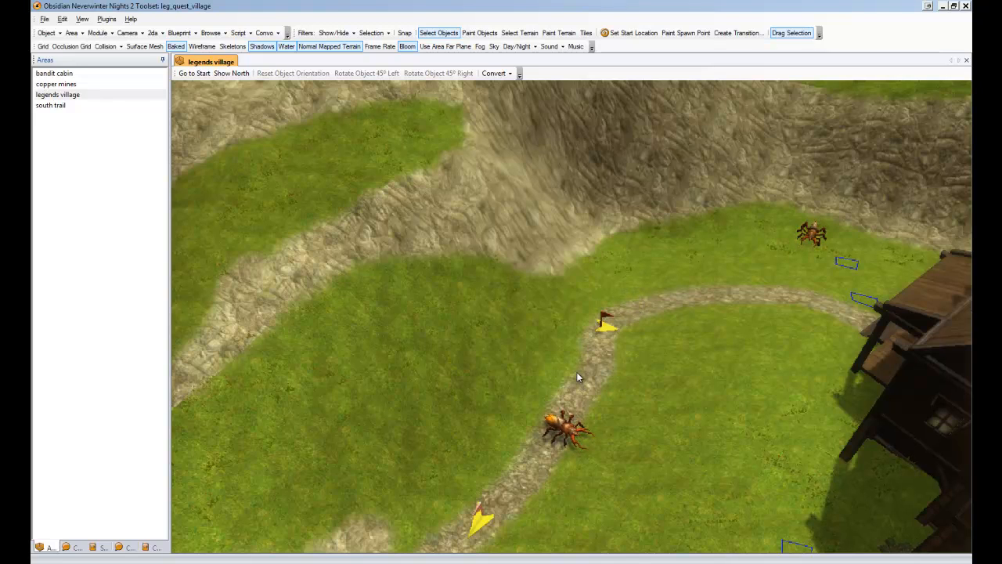
scroll(595, 374, "down", 3)
scroll(595, 380, "up", 3)
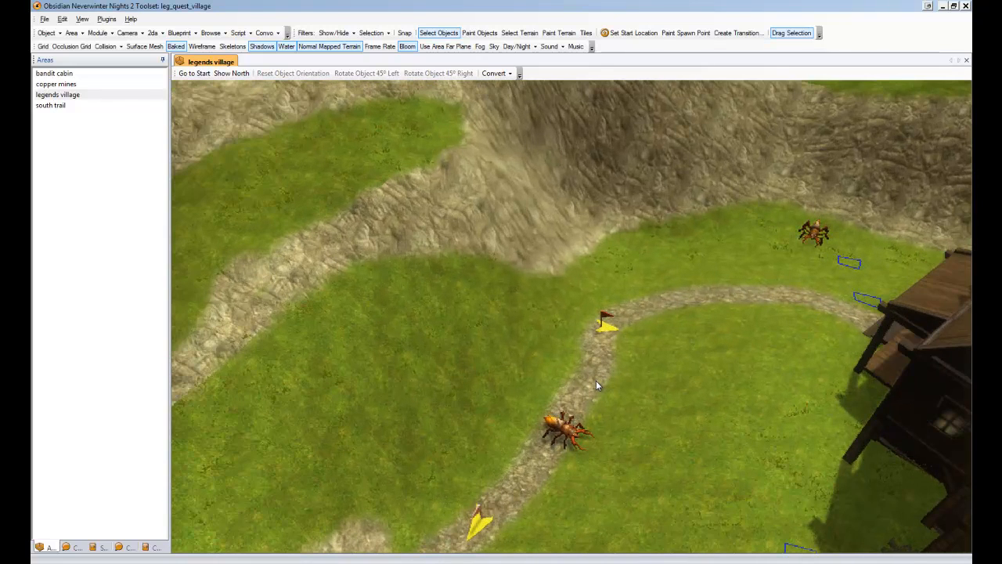